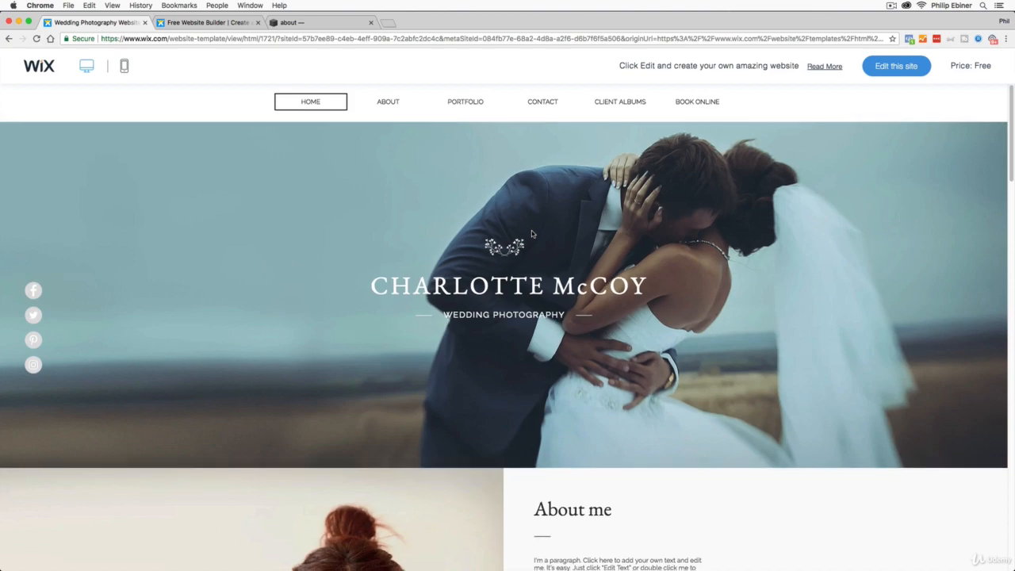
scroll(825, 290, "down", 5)
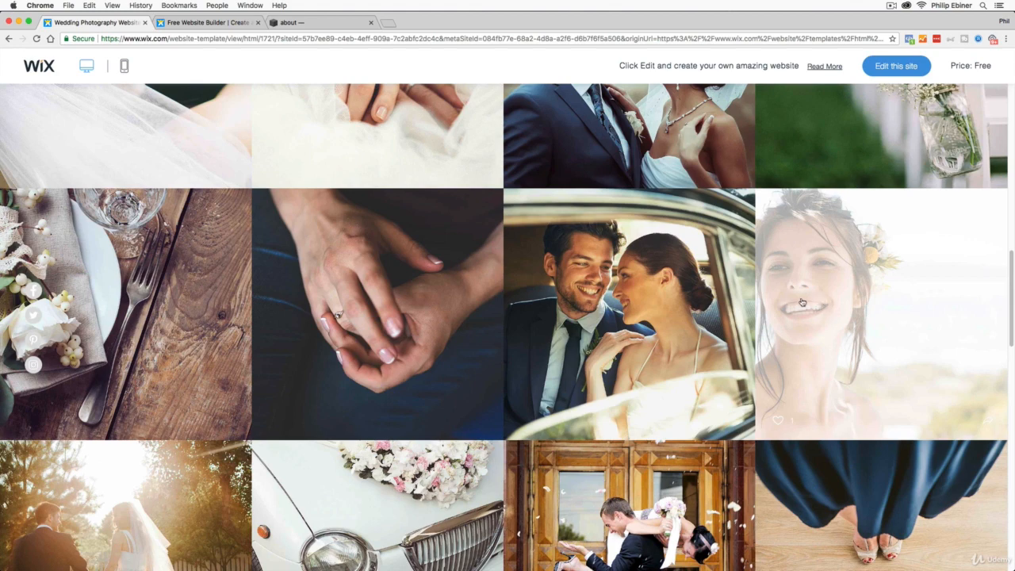
- Examine the wedding photography template's home page, from the hero banner and About me section through the gallery to the contact form
scroll(825, 301, "down", 10)
scroll(799, 298, "down", 2)
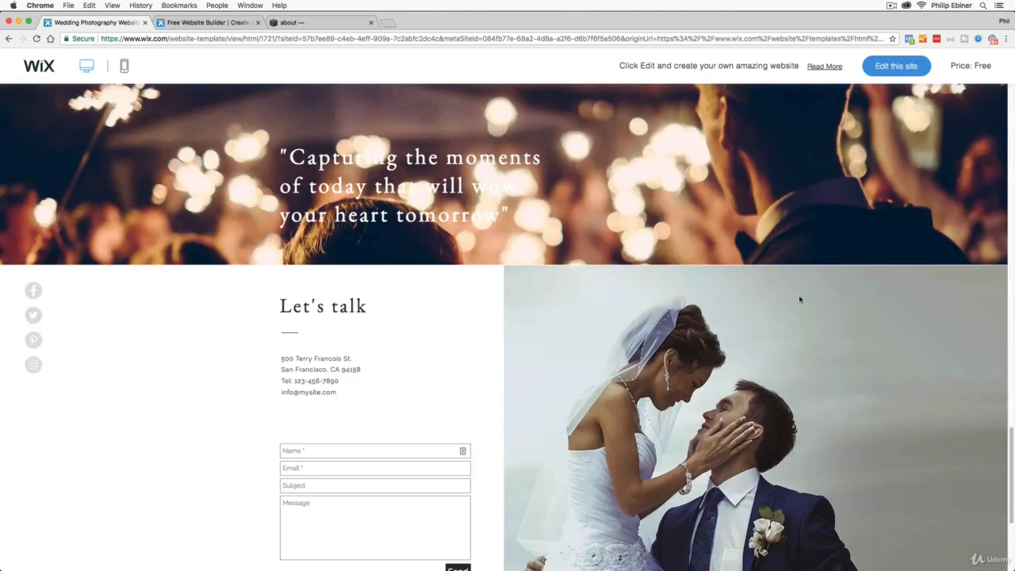
scroll(552, 360, "down", 1)
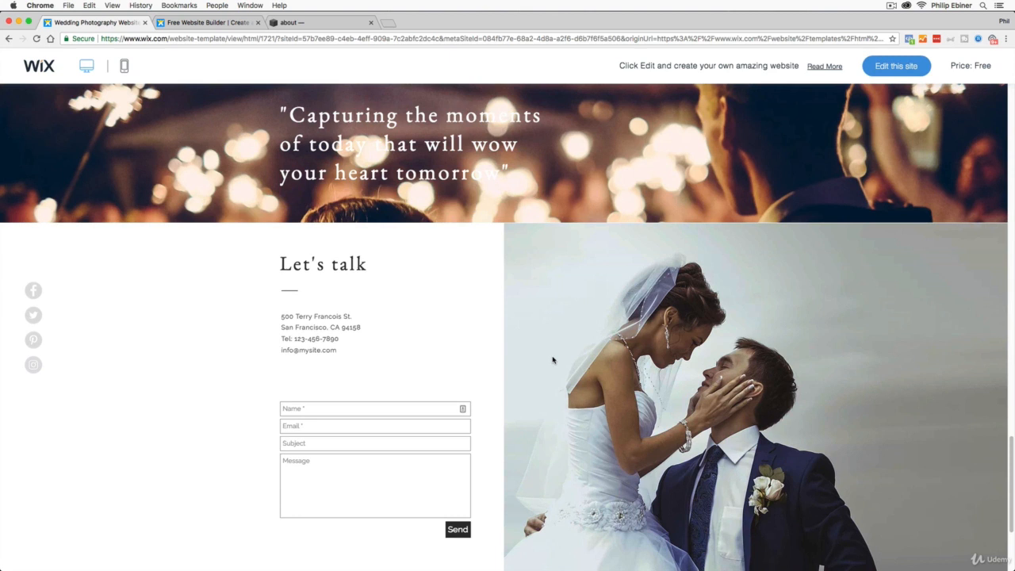
scroll(643, 353, "down", 1)
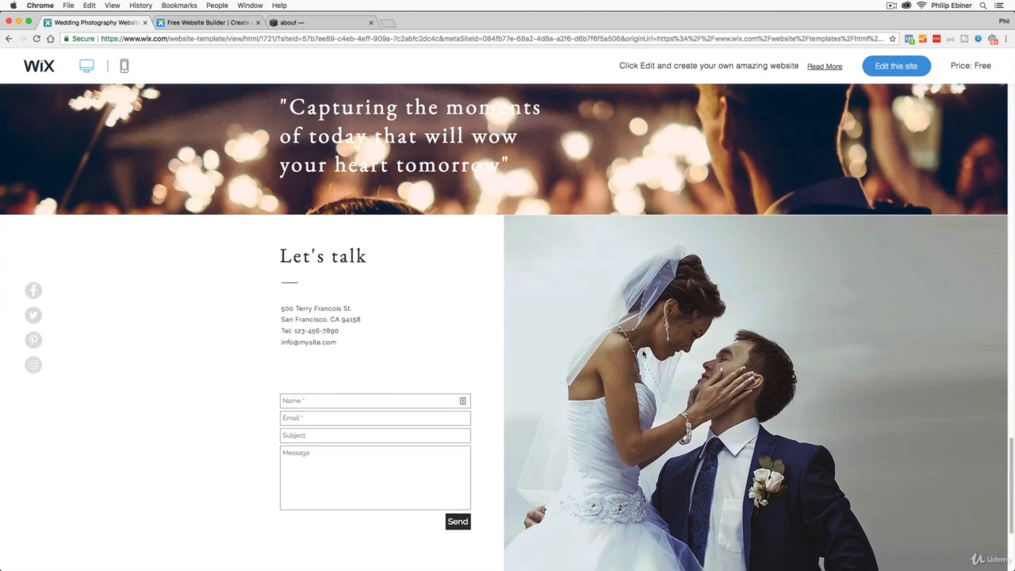
scroll(643, 353, "down", 3)
scroll(777, 366, "up", 8)
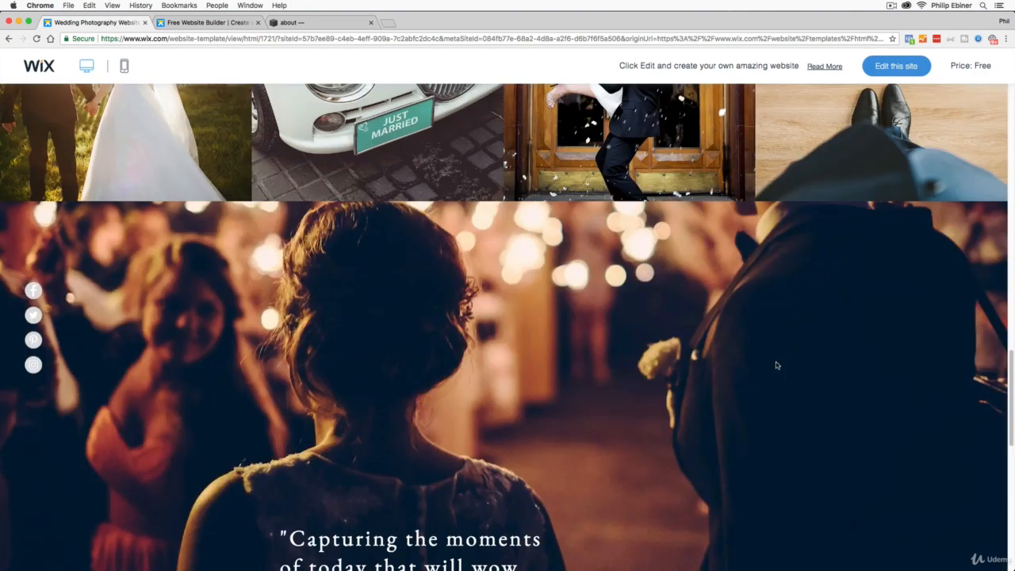
scroll(754, 333, "up", 7)
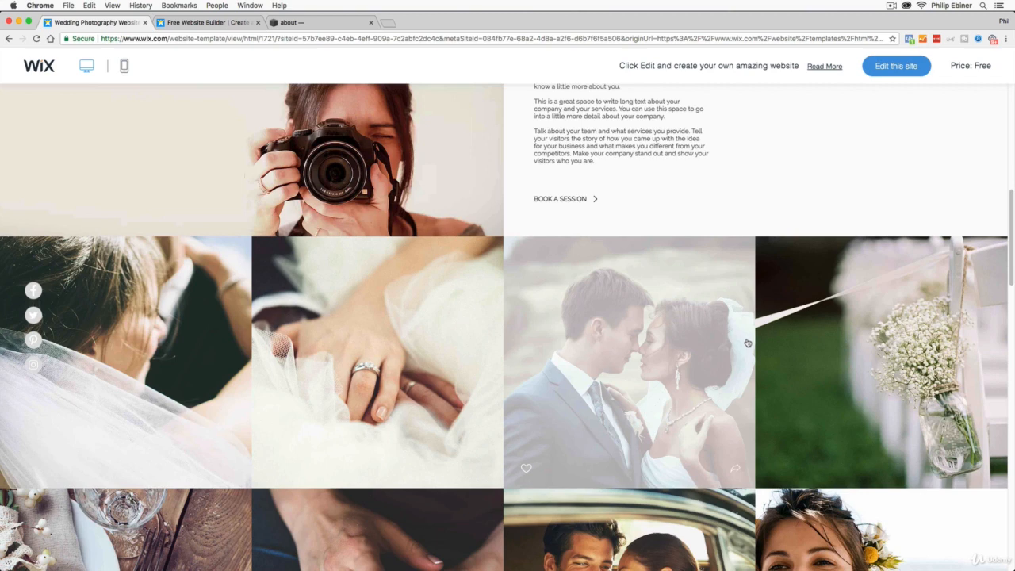
scroll(746, 339, "up", 2)
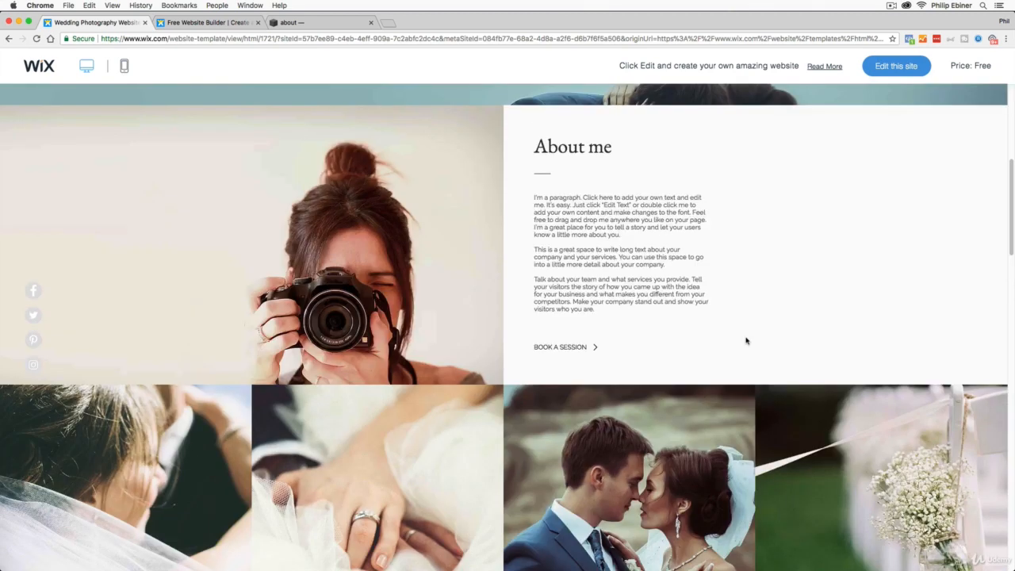
scroll(719, 339, "up", 3)
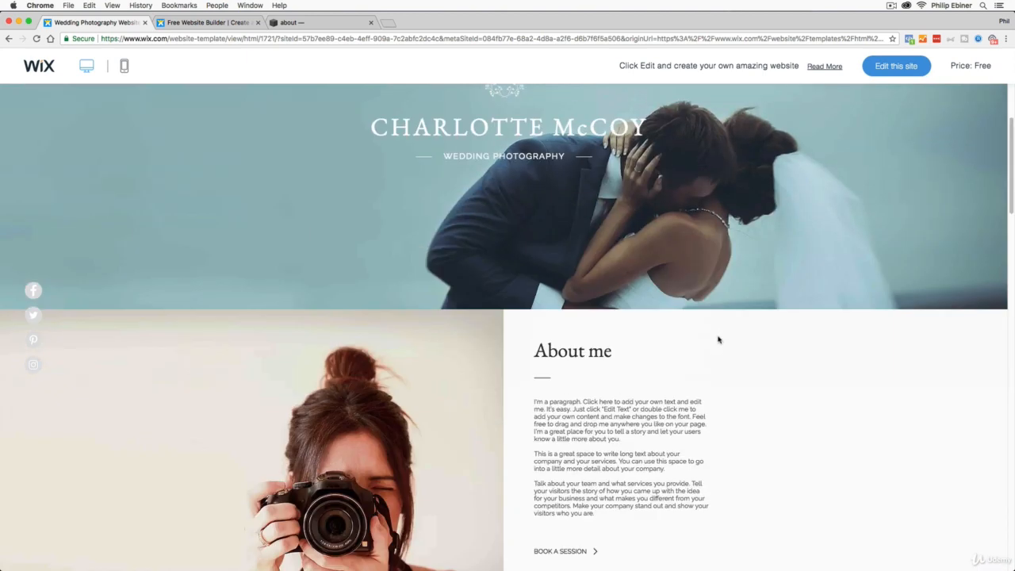
scroll(723, 345, "up", 1)
scroll(723, 346, "down", 2)
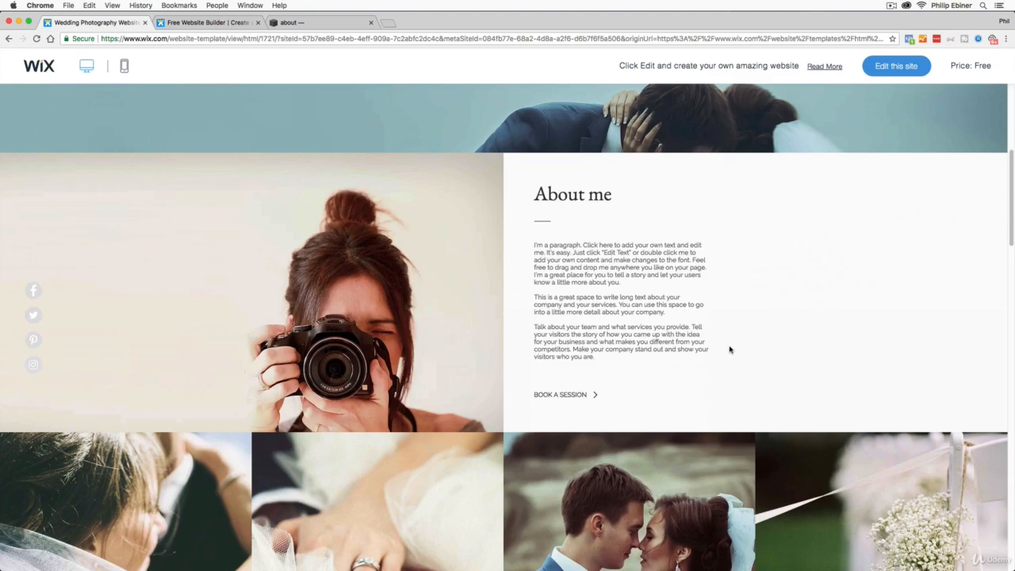
scroll(729, 349, "down", 12)
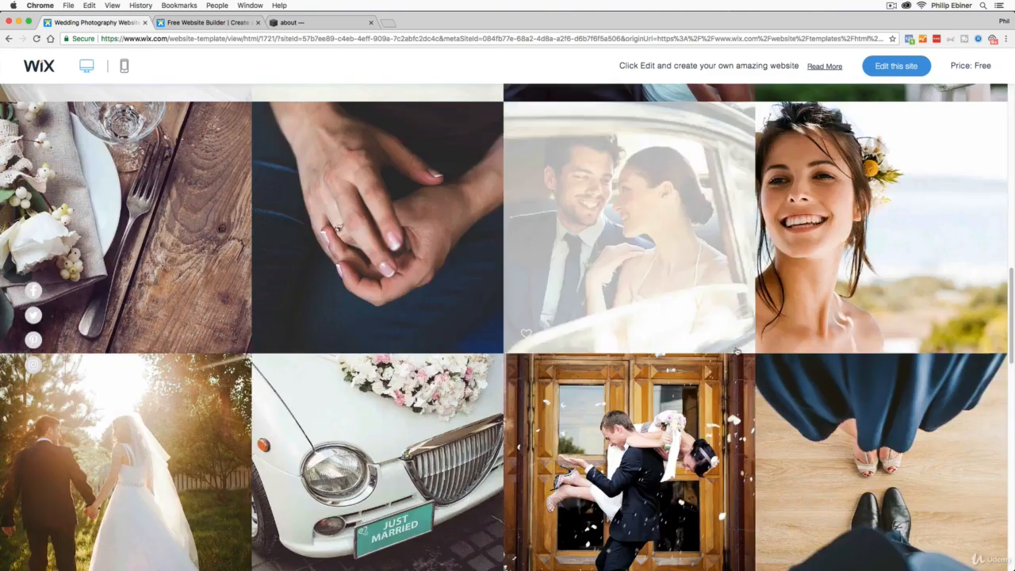
scroll(734, 350, "down", 8)
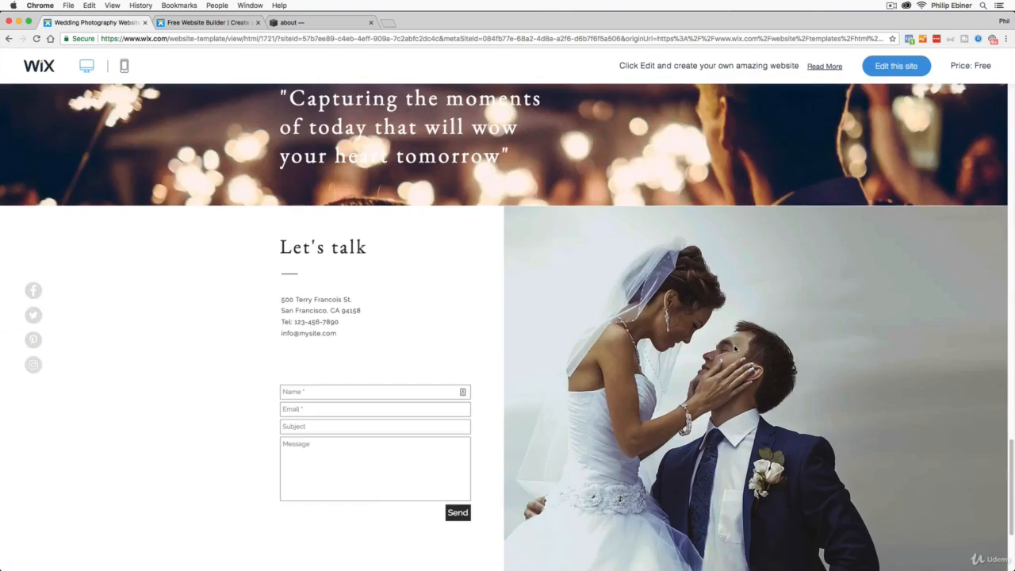
- Review the photographer's about page for reference and return to the quote section of the wedding template
left_click(290, 23)
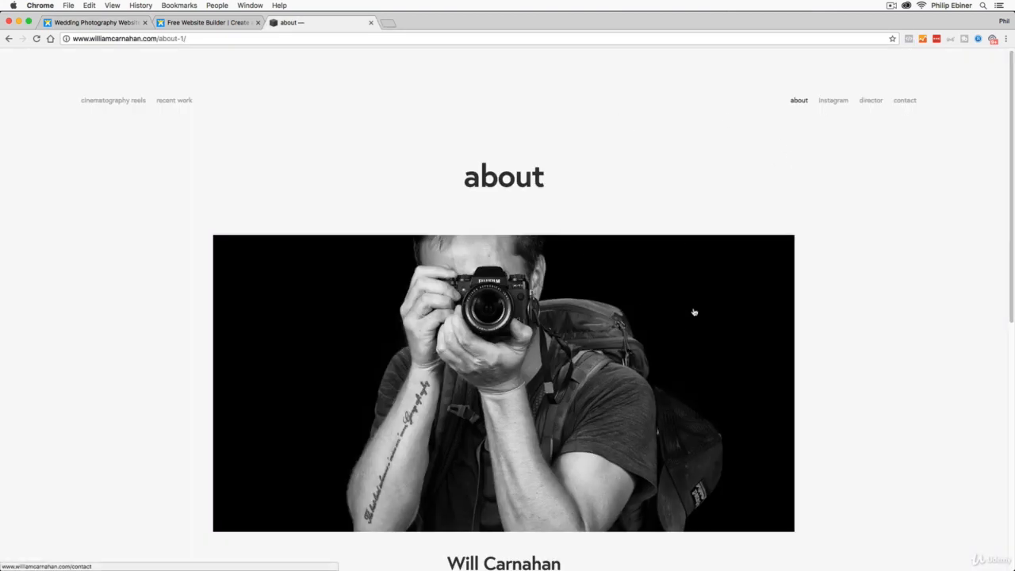
scroll(781, 271, "down", 3)
scroll(781, 270, "down", 3)
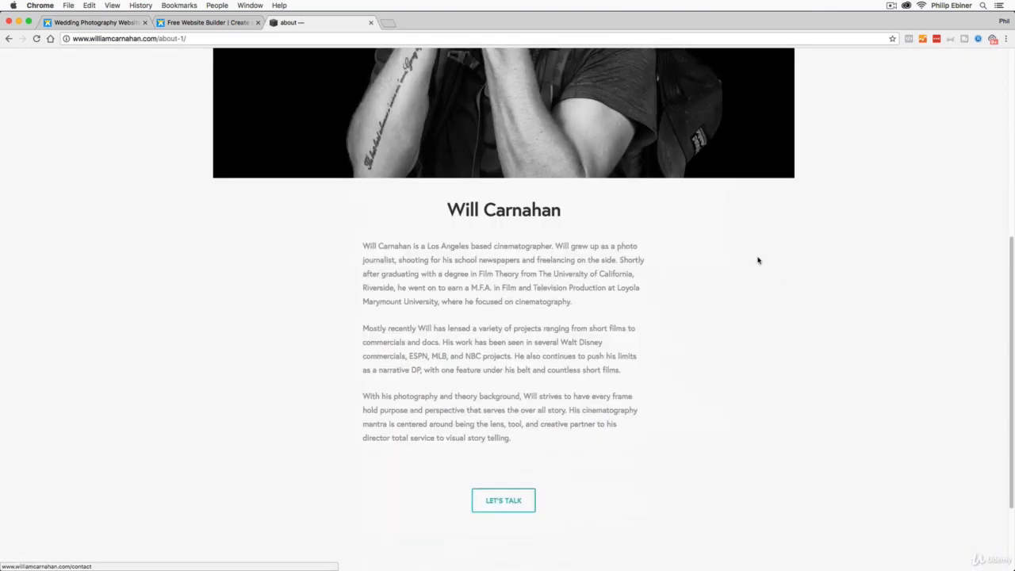
left_click(105, 23)
scroll(659, 311, "up", 3)
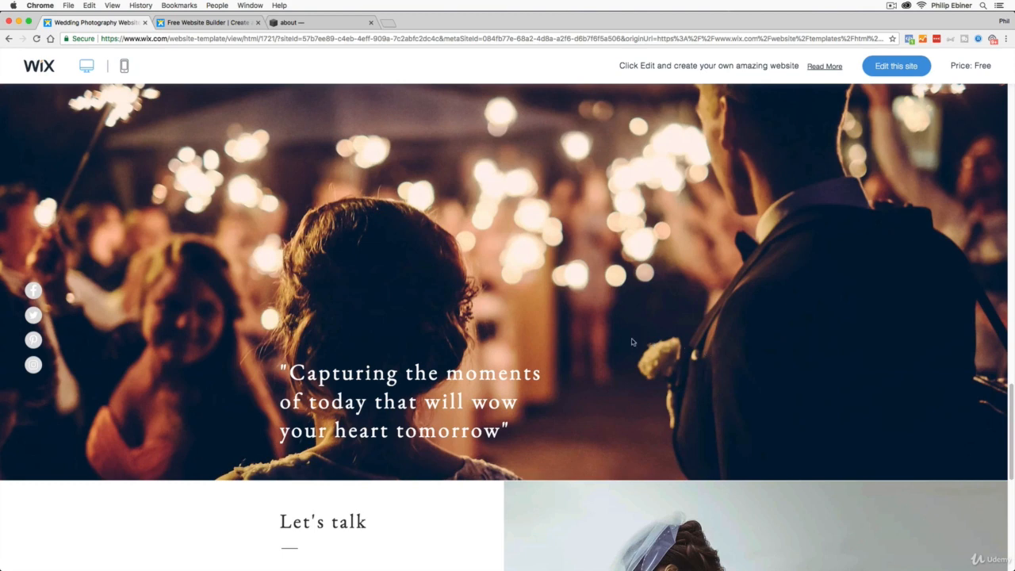
- Switch to Finder and look through all the images in the WEDDING PHOTOS folder
key("super+Tab")
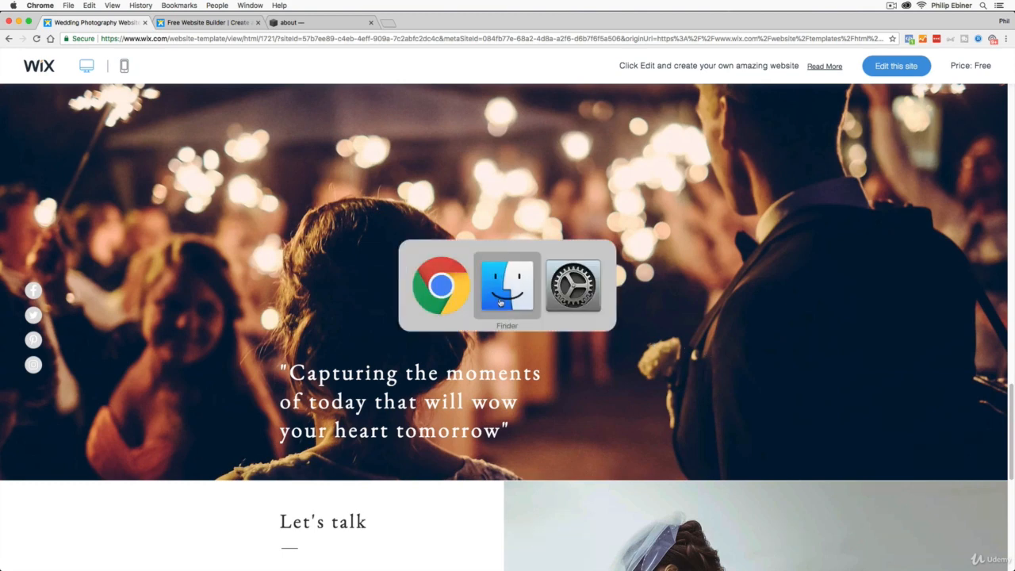
left_click(500, 302)
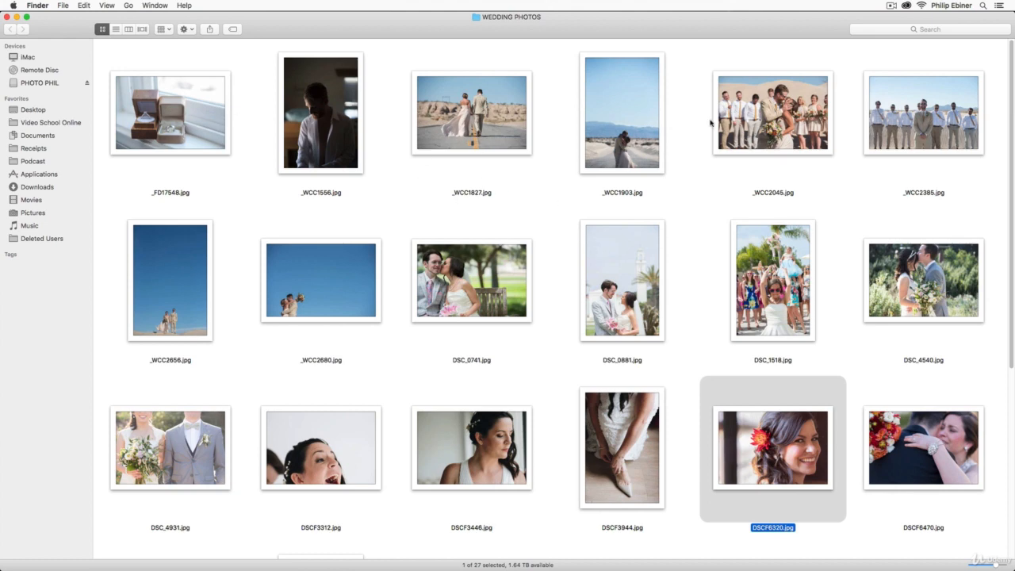
scroll(886, 162, "down", 10)
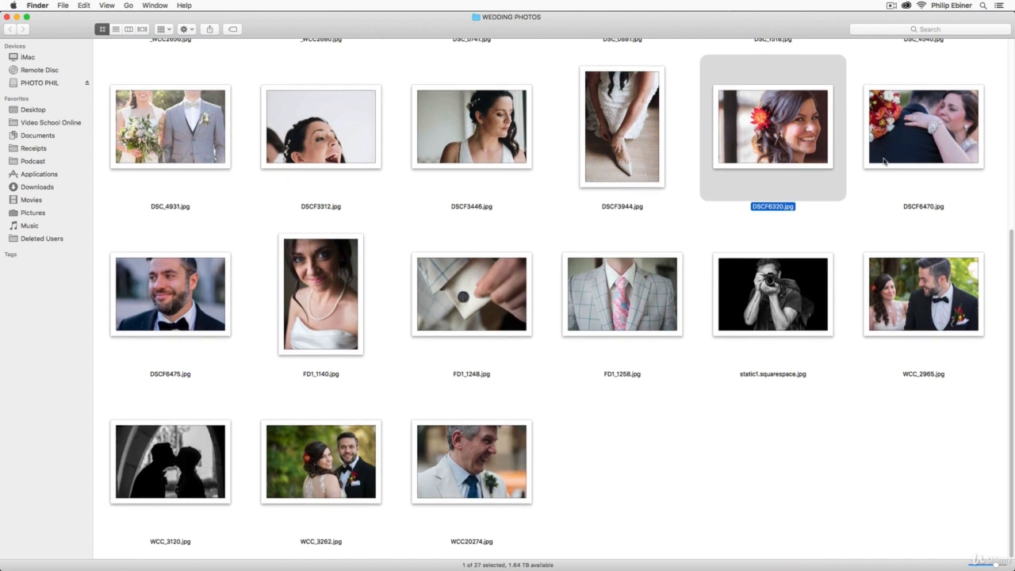
scroll(793, 215, "up", 7)
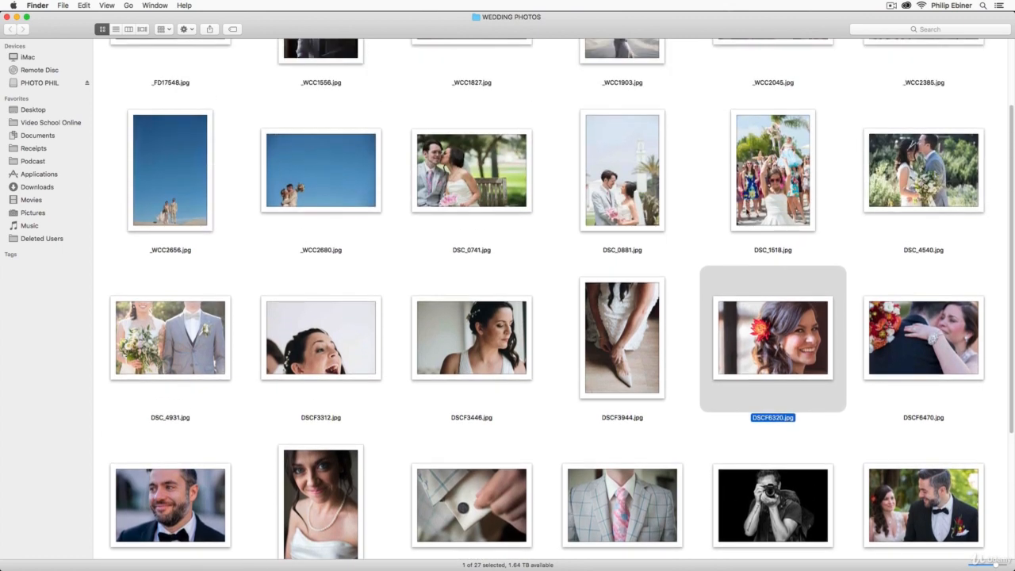
scroll(750, 229, "up", 4)
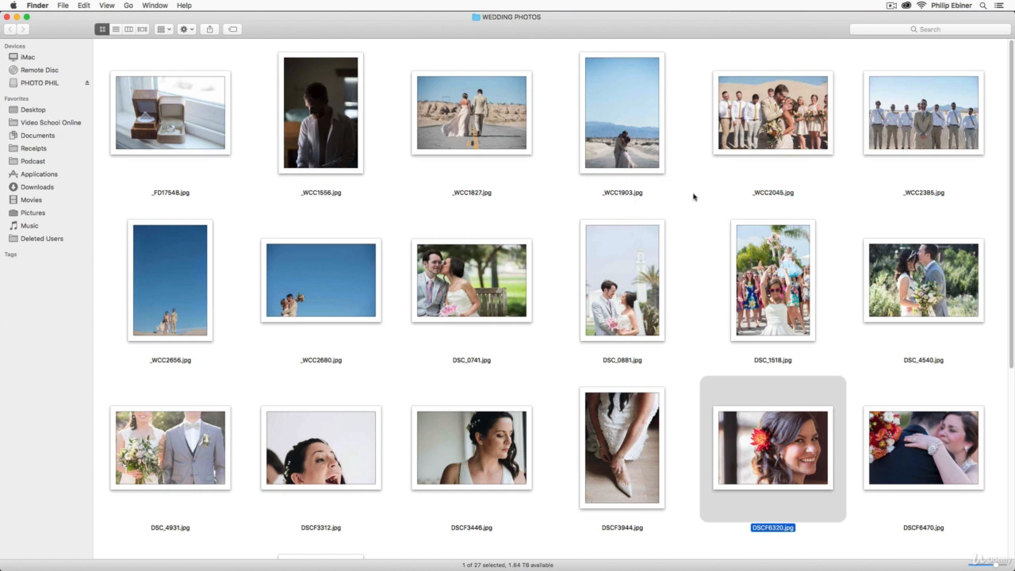
scroll(729, 238, "down", 1)
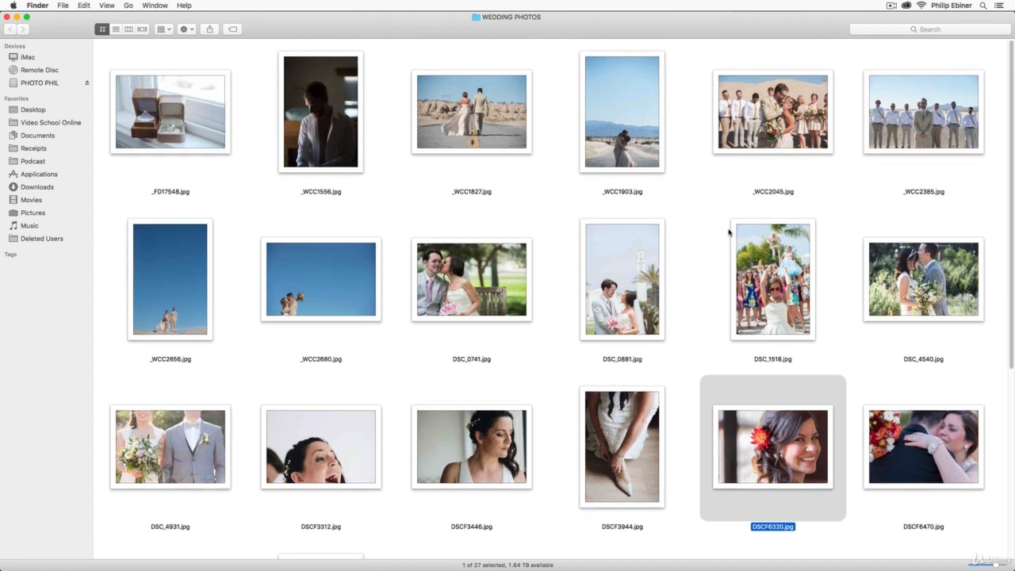
scroll(770, 245, "down", 10)
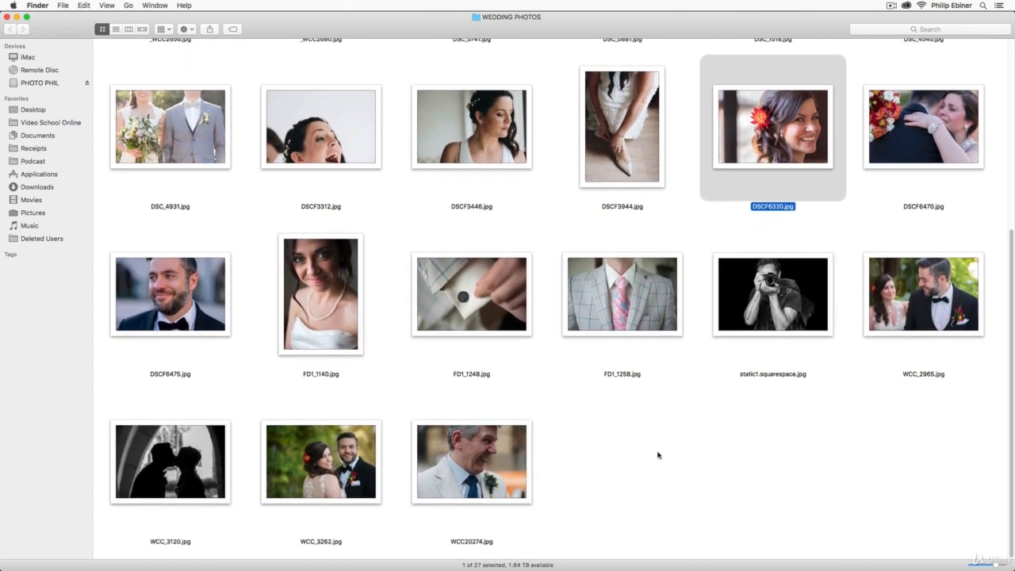
- Add the Red tag to the ring box photo _FD17548.jpg
right_click(187, 449)
left_click(689, 439)
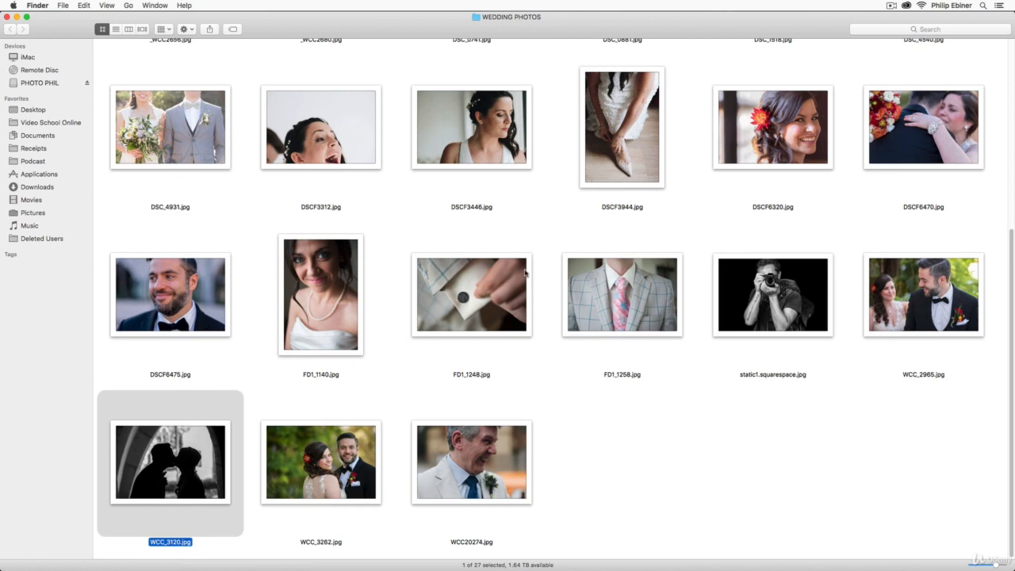
scroll(527, 278, "up", 5)
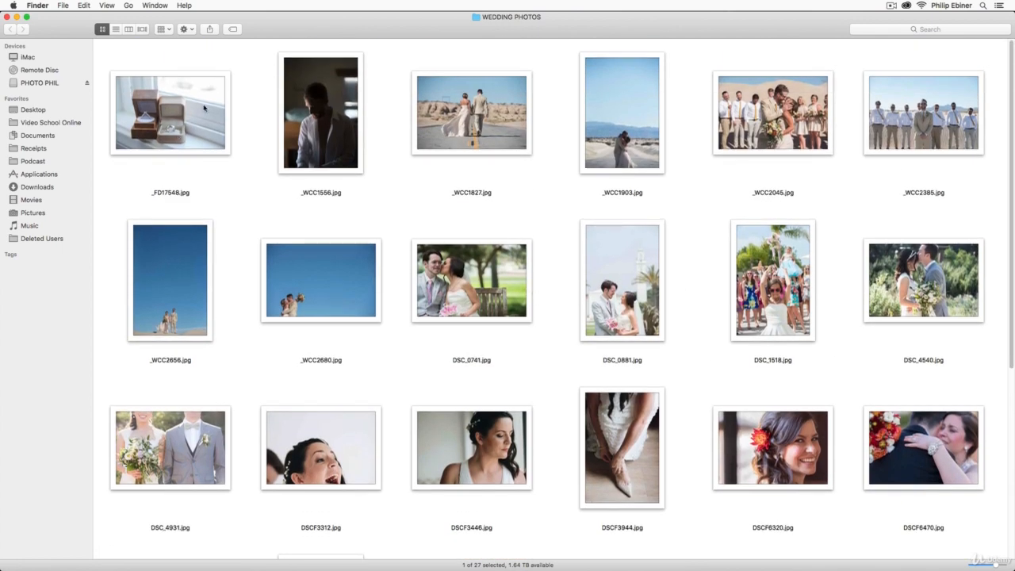
right_click(173, 94)
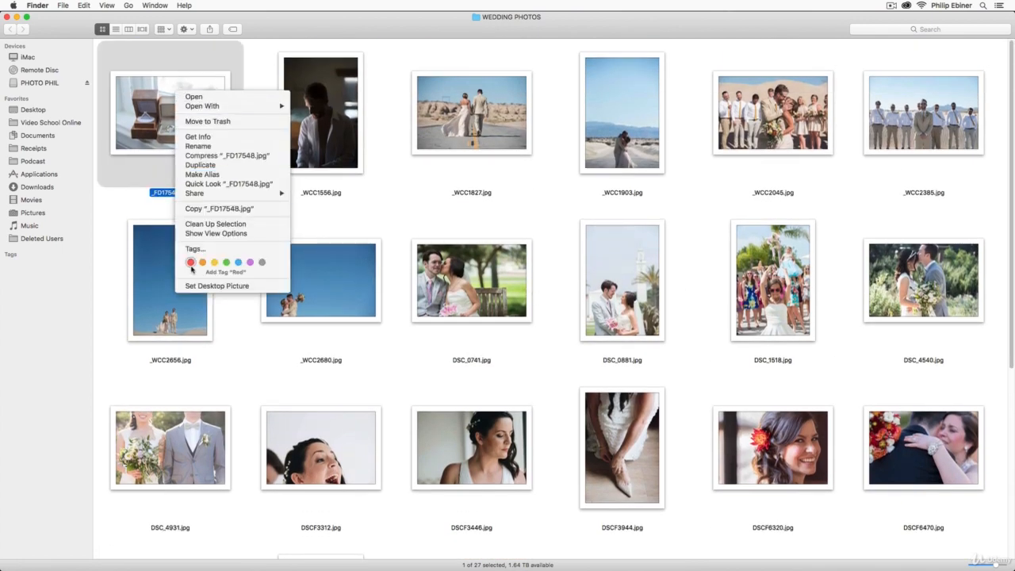
left_click(522, 284)
- Add the Red tag to the jacket button close-up FD1_1248.jpg
scroll(686, 292, "down", 10)
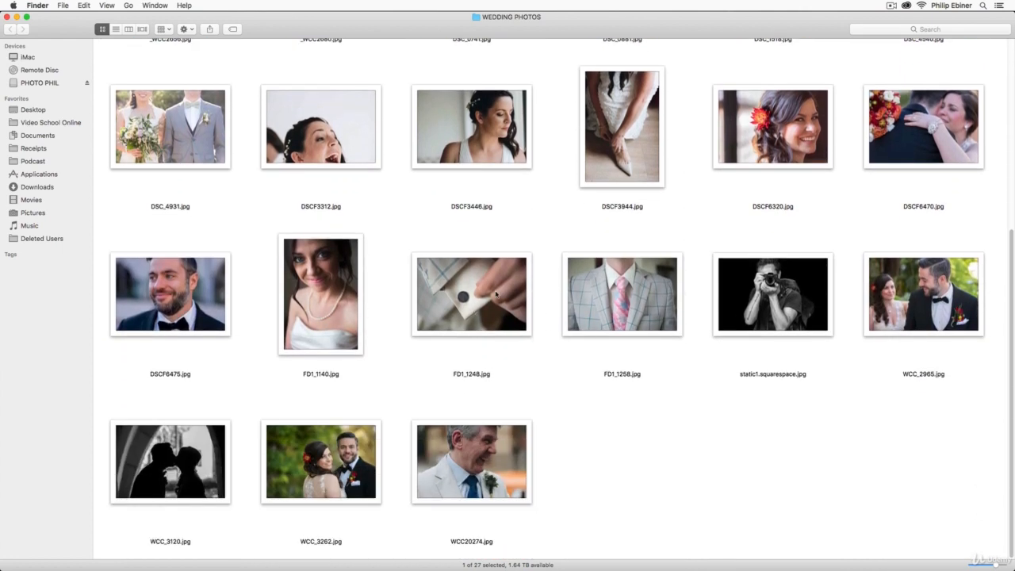
right_click(463, 295)
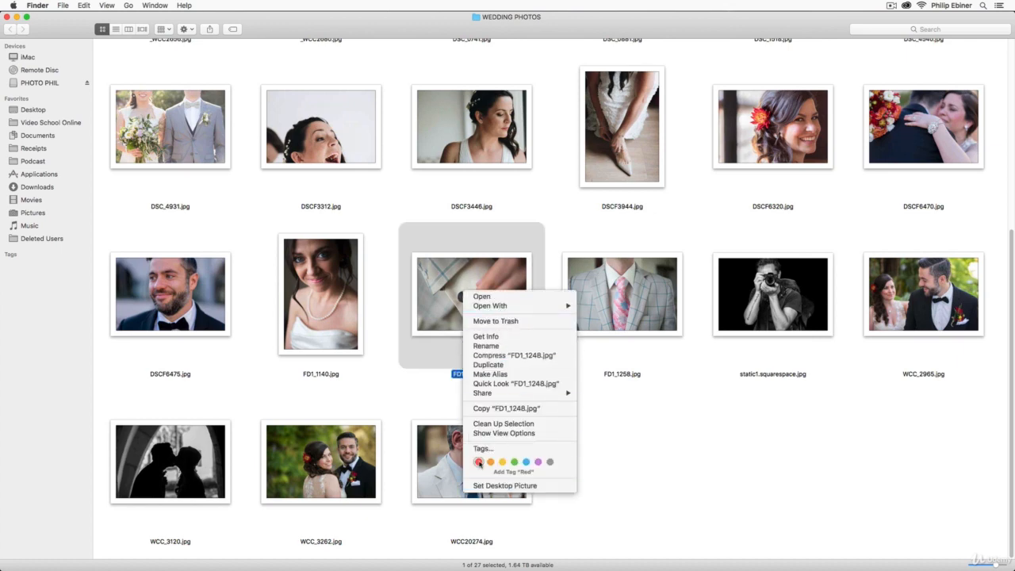
left_click(478, 462)
- Add the Red tag to the black-and-white silhouette photo WCC_3120.jpg
scroll(673, 215, "up", 10)
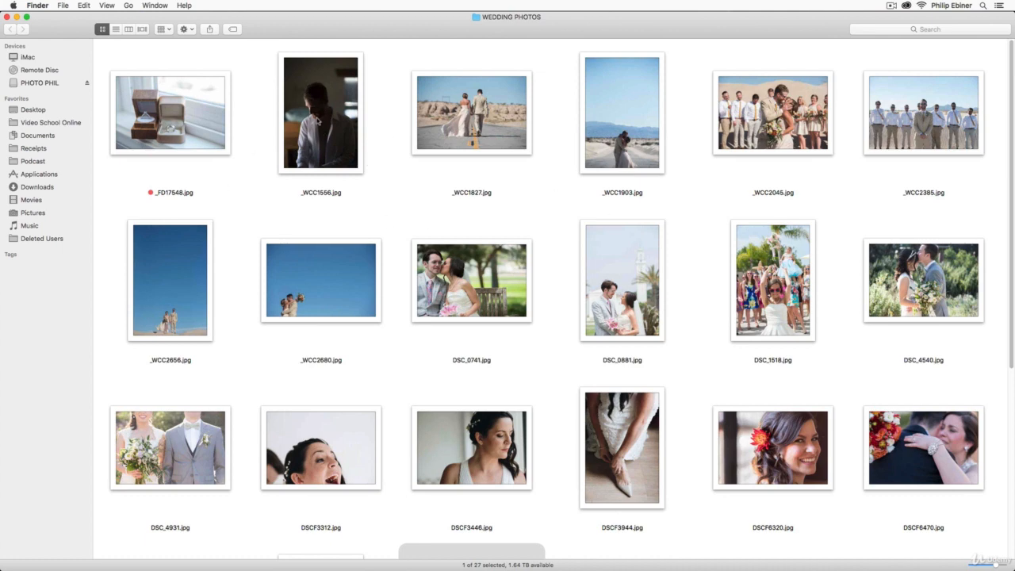
scroll(341, 146, "down", 6)
scroll(342, 146, "down", 4)
right_click(178, 484)
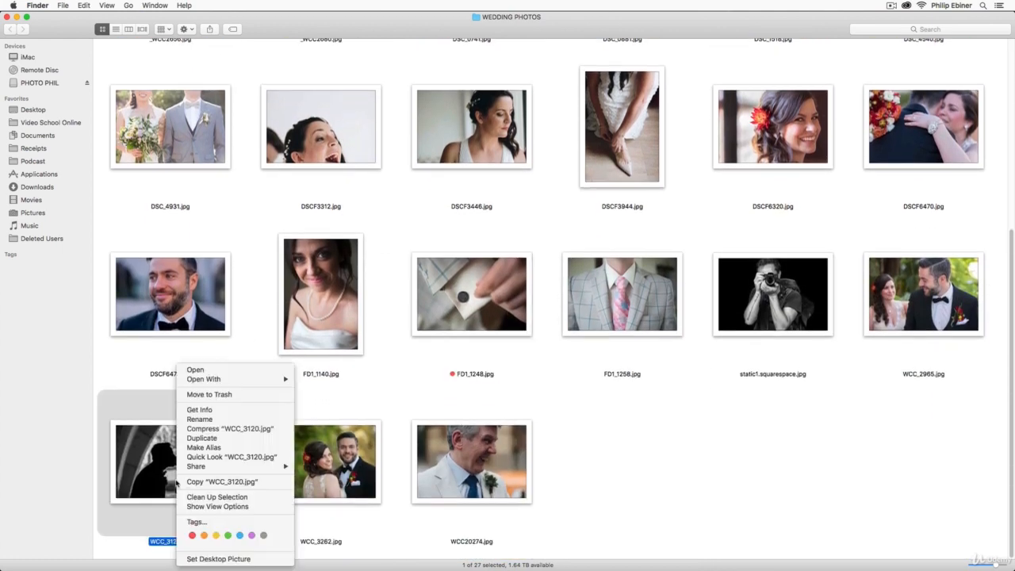
left_click(192, 535)
- Preview the desert couple photos _WCC1903.jpg, _WCC2656.jpg and _WCC2680.jpg at a larger size, one after another
scroll(639, 203, "up", 8)
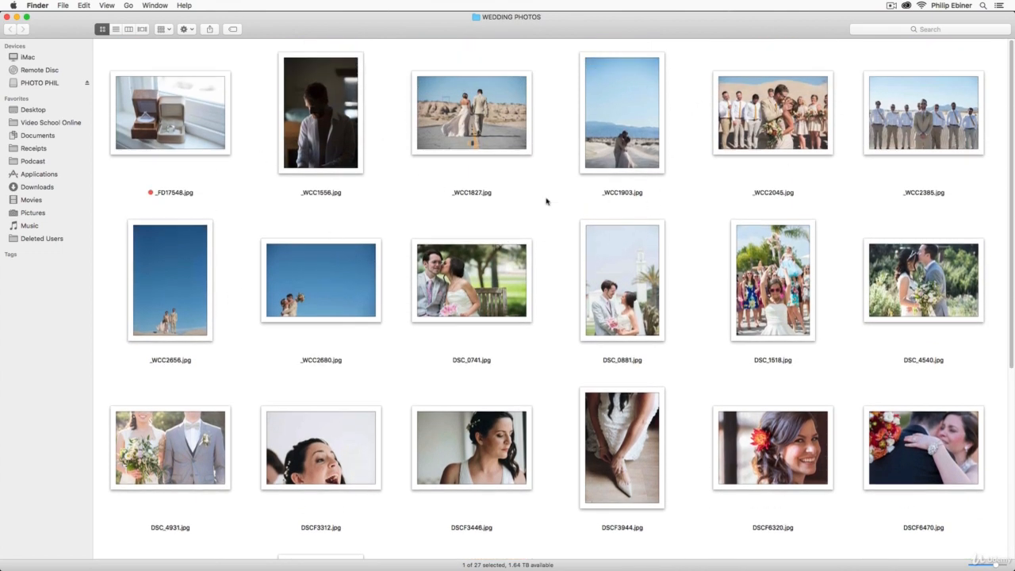
left_click(601, 142)
key("space")
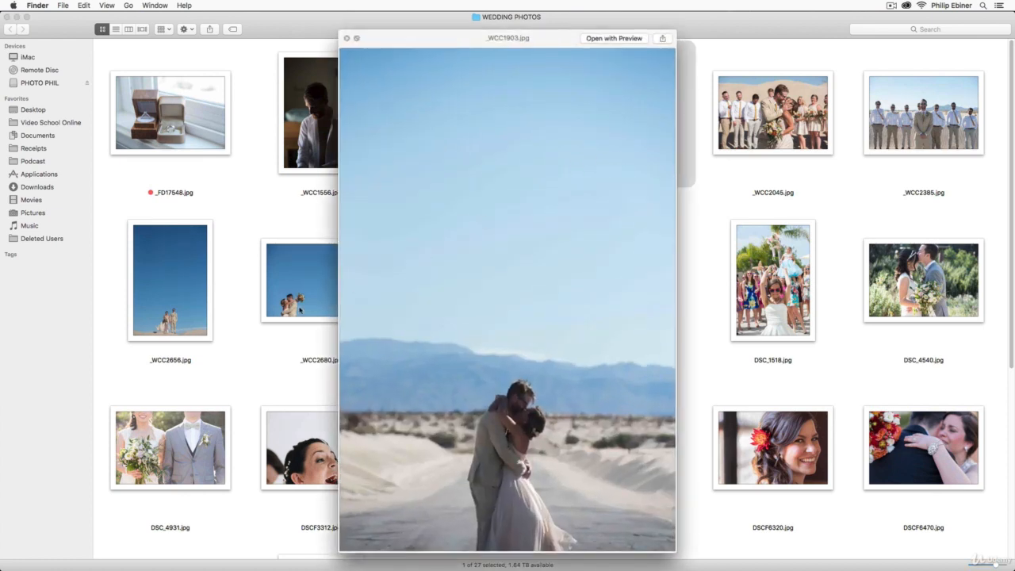
key("space")
left_click(183, 290)
key("space")
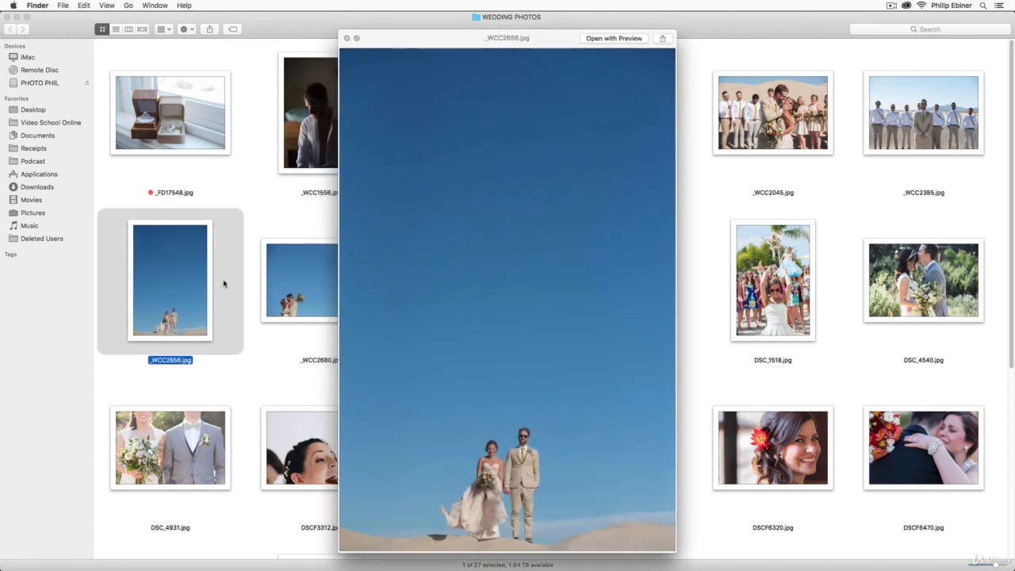
key("Right")
key("space")
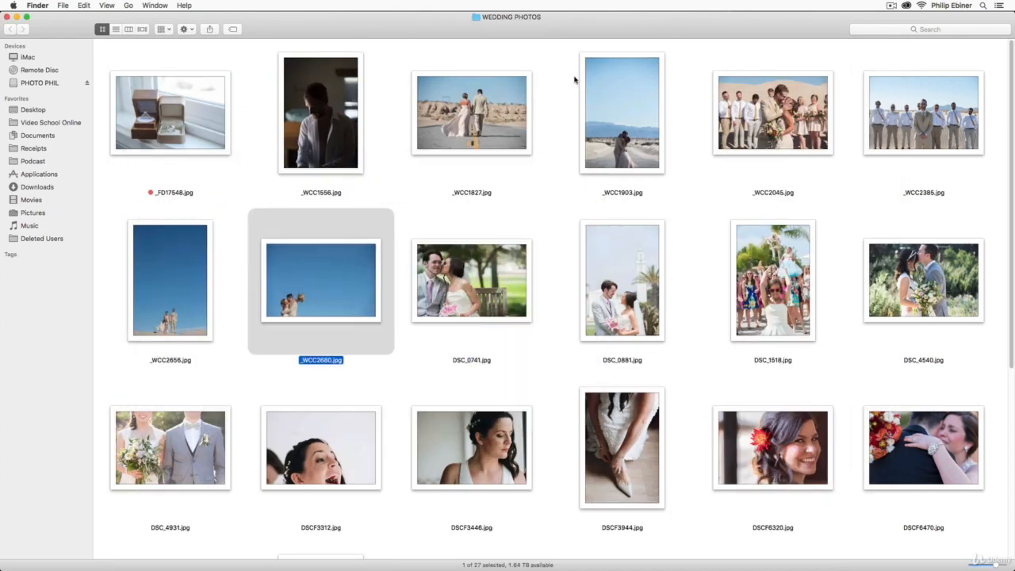
- Compare enlarged previews of the portrait-format photos _WCC1903.jpg and _WCC2656.jpg once more
left_click(633, 120)
key("space")
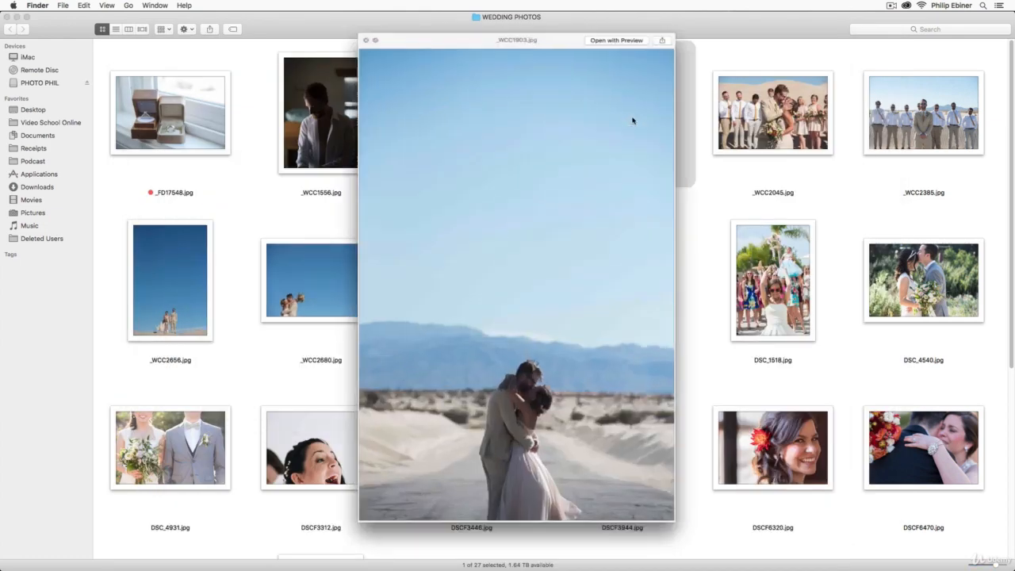
key("space")
left_click(172, 300)
key("space")
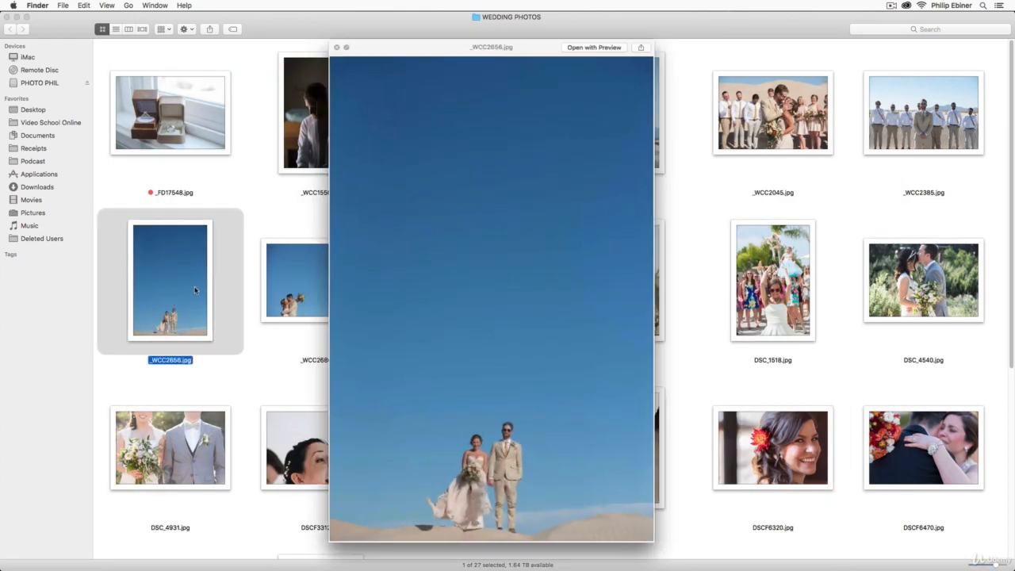
key("space")
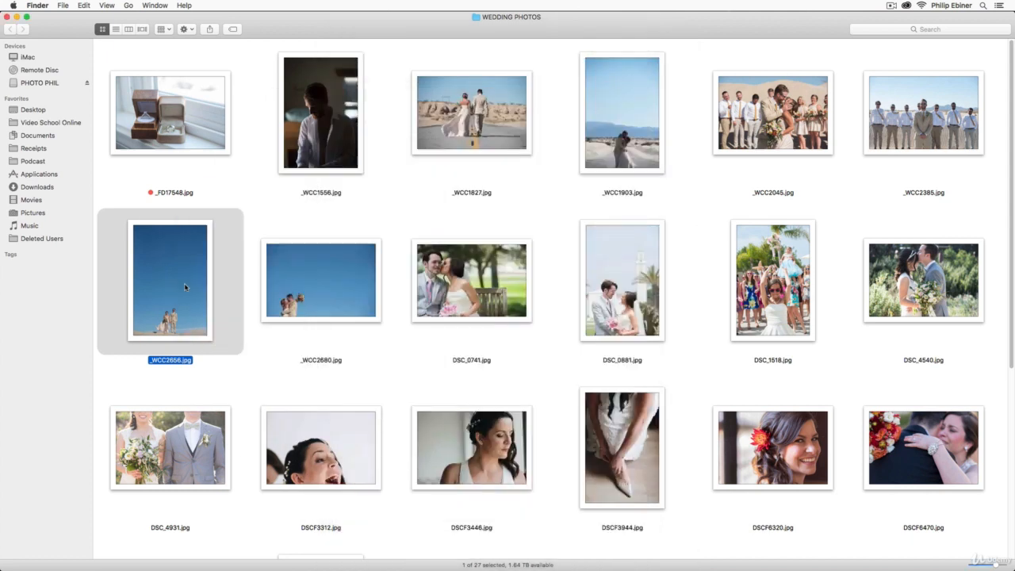
- Add the Red tag to the portrait-format photo _WCC2656.jpg of the couple beneath the blue sky
right_click(184, 283)
left_click(200, 454)
scroll(661, 190, "down", 1)
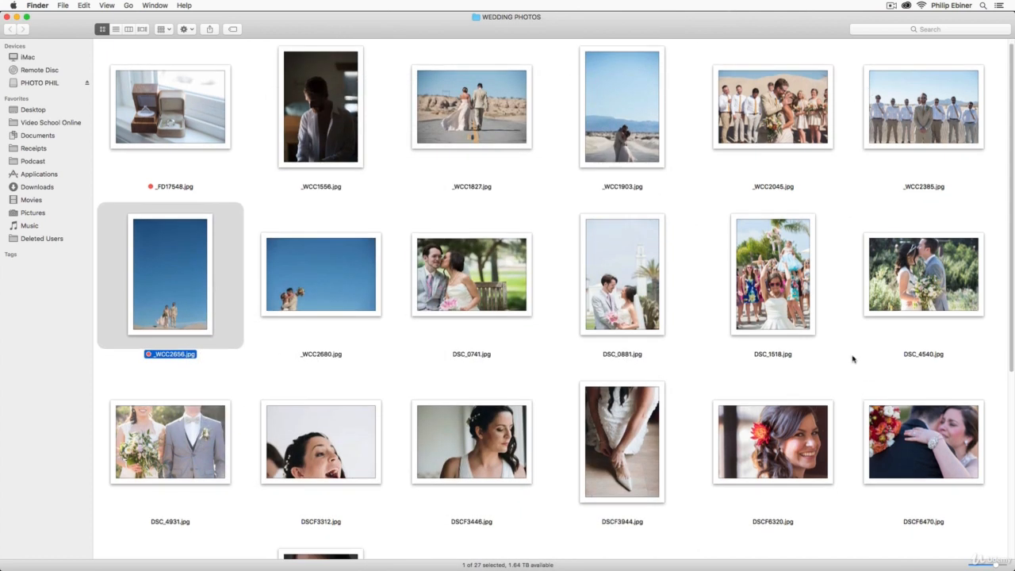
- Preview the groomsmen photo _WCC2385.jpg at a larger size and add the Red tag to it
left_click(879, 121)
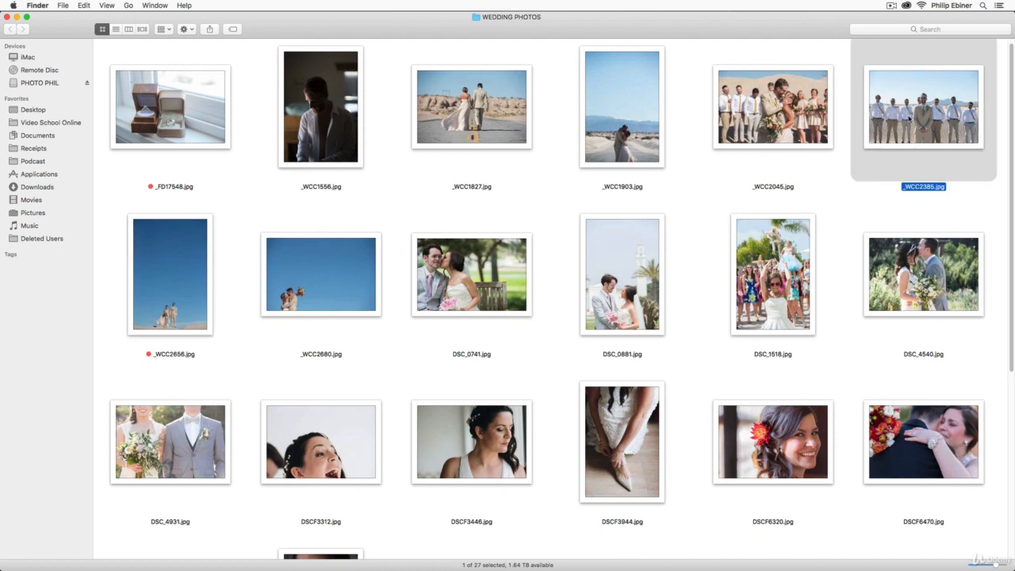
key("space")
key("space")
right_click(918, 119)
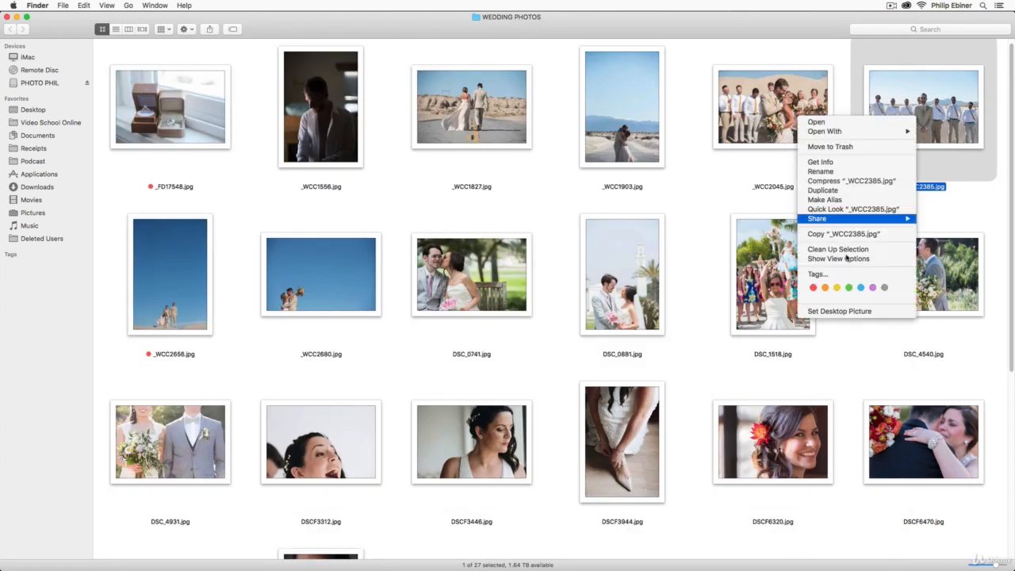
left_click(815, 290)
- Preview the bouquet toss photo DSC_1518.jpg at a larger size and add the Red tag to it
scroll(830, 286, "down", 1)
scroll(833, 286, "down", 8)
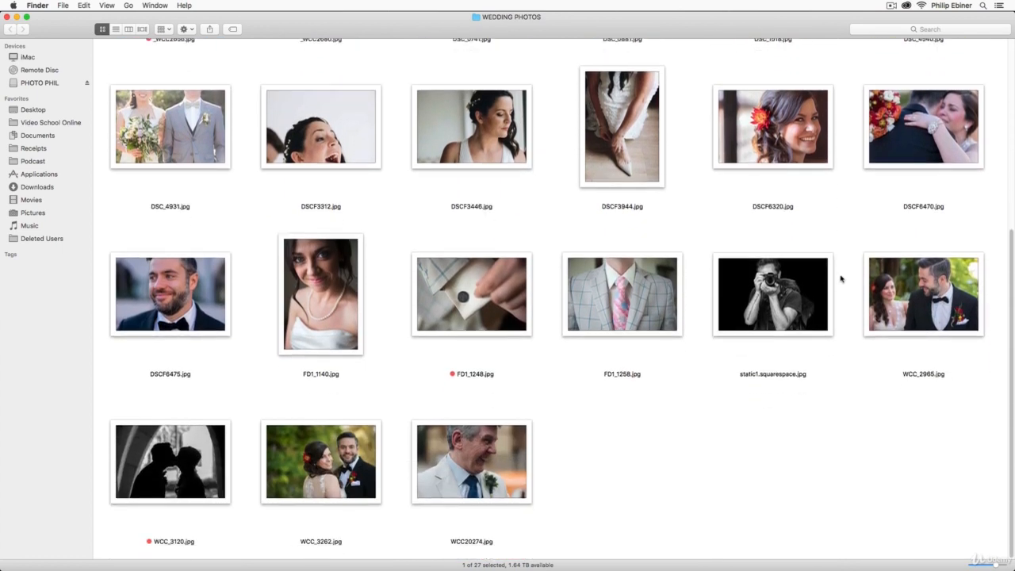
scroll(837, 288, "up", 6)
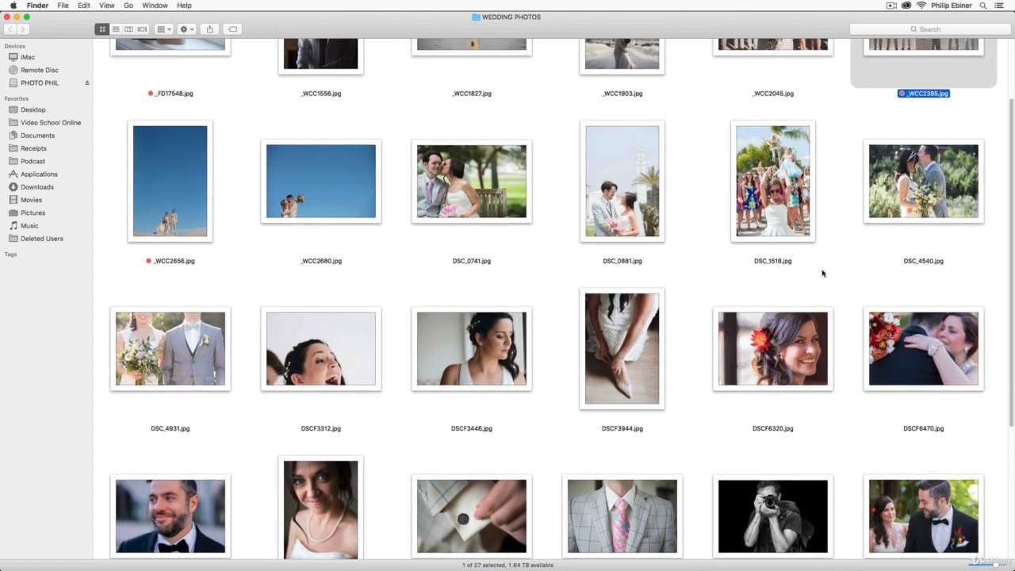
left_click(764, 183)
key("space")
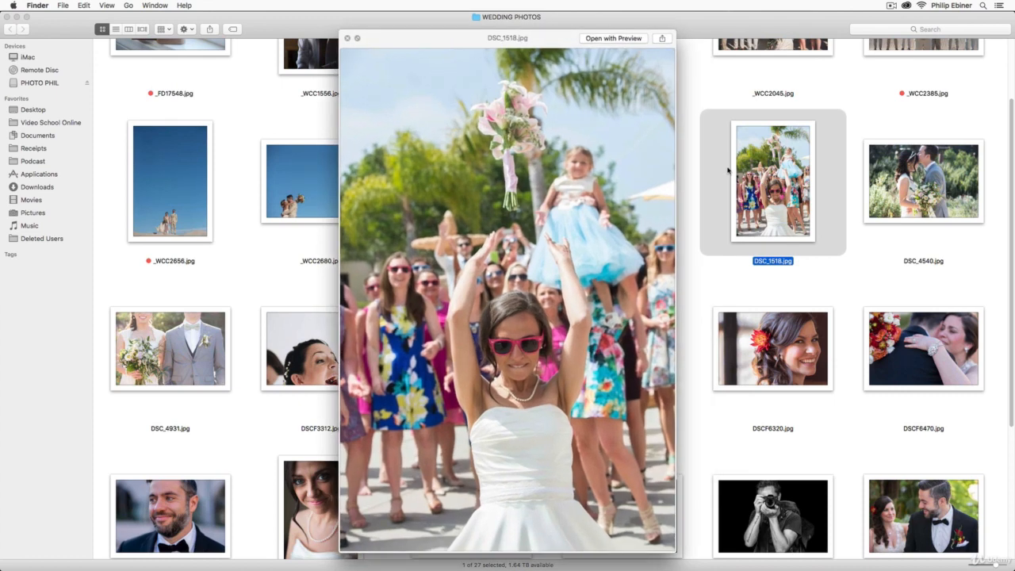
key("space")
right_click(754, 163)
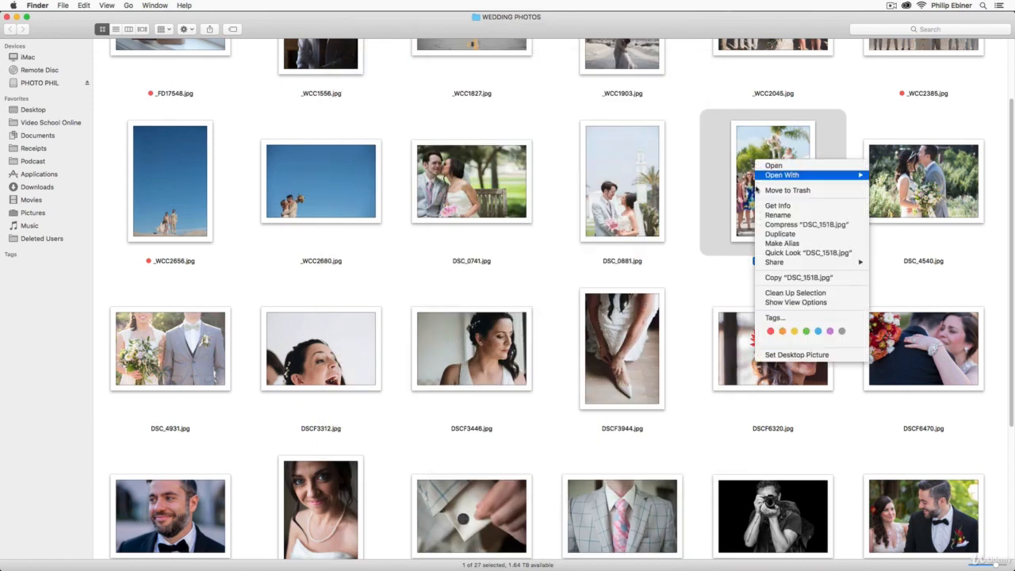
left_click(769, 330)
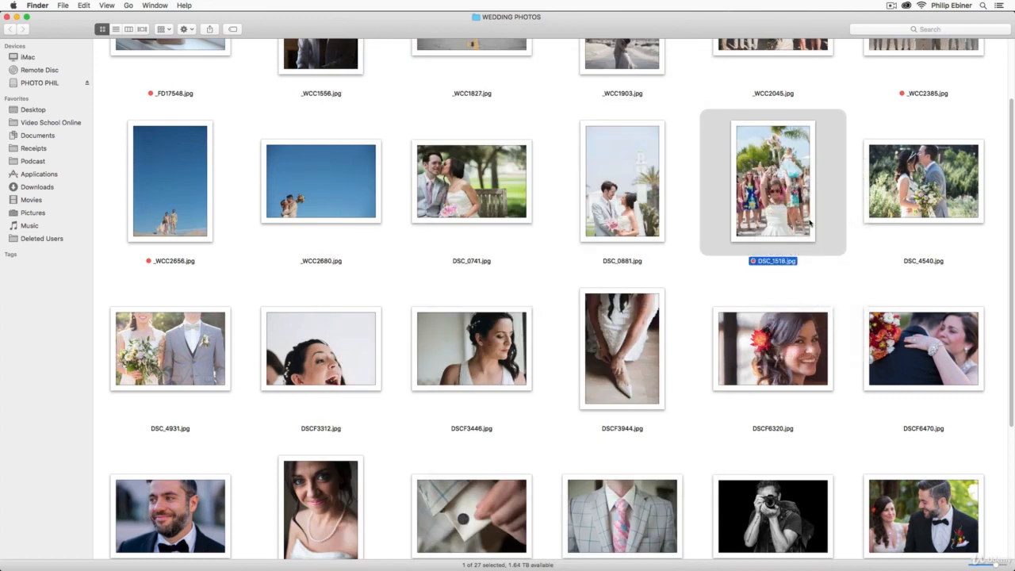
- Preview the bouquet and grey suit photo DSC_4931.jpg at a larger size and add the Red tag to it
scroll(698, 335, "down", 5)
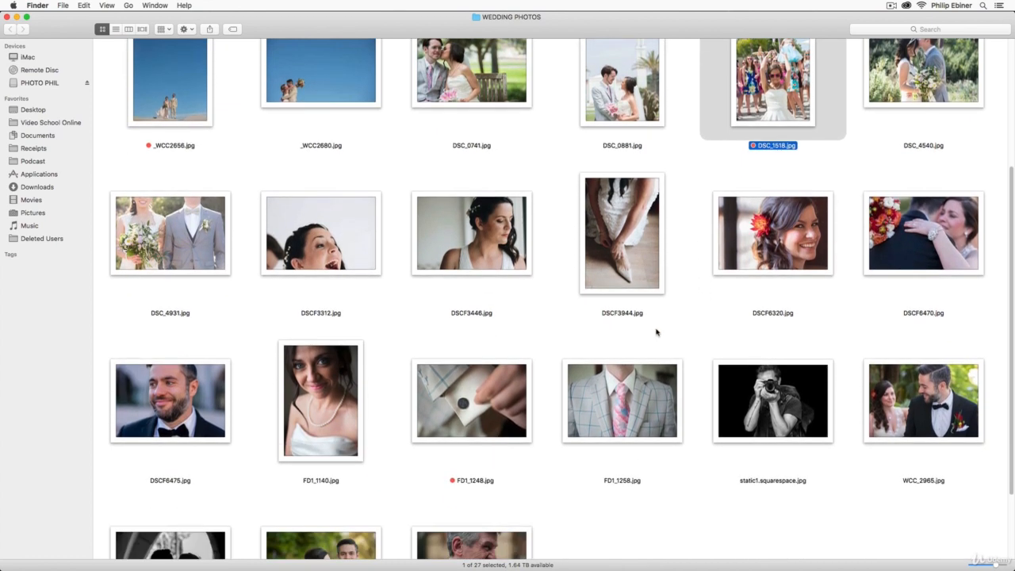
left_click(182, 226)
key("space")
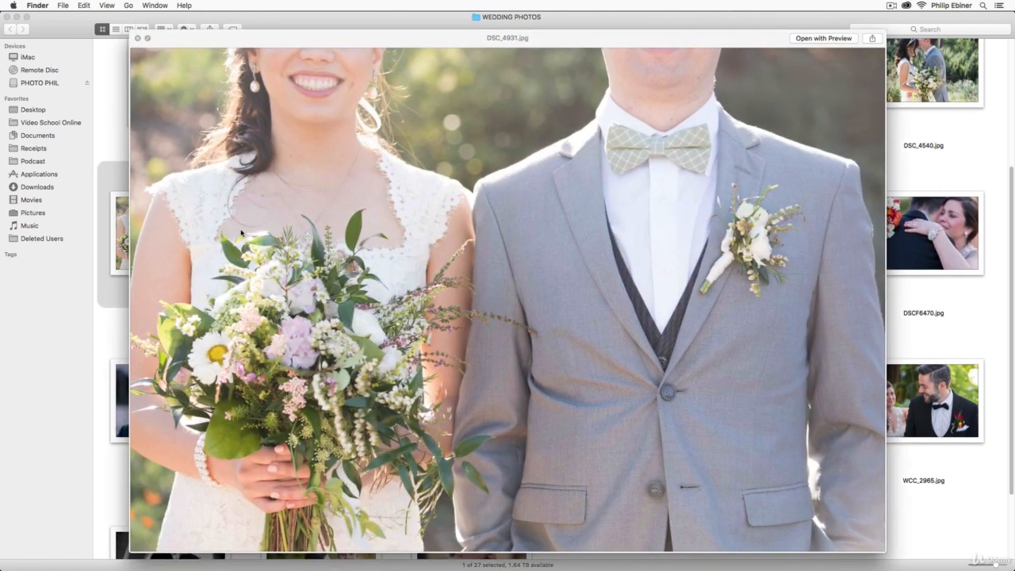
key("space")
right_click(187, 233)
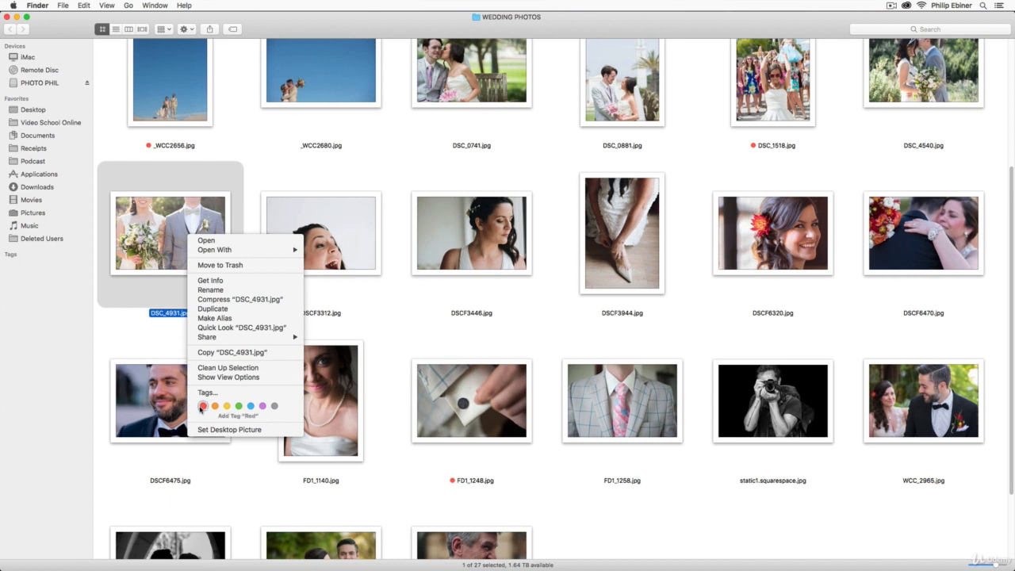
left_click(202, 407)
- Preview the embrace photo DSCF6470.jpg at a larger size and add the Red tag to it
left_click(921, 227)
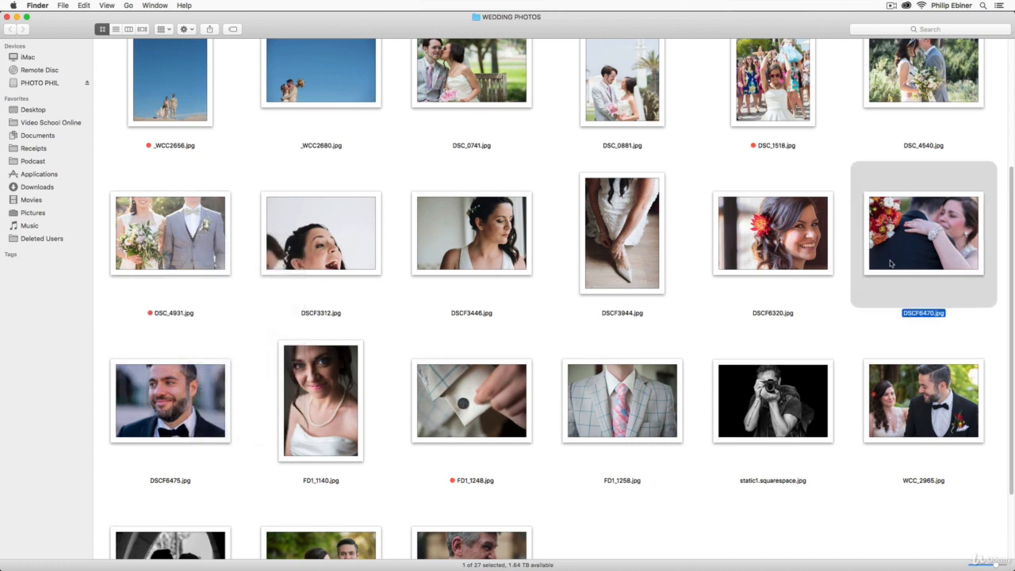
scroll(877, 256, "up", 5)
scroll(851, 232, "down", 3)
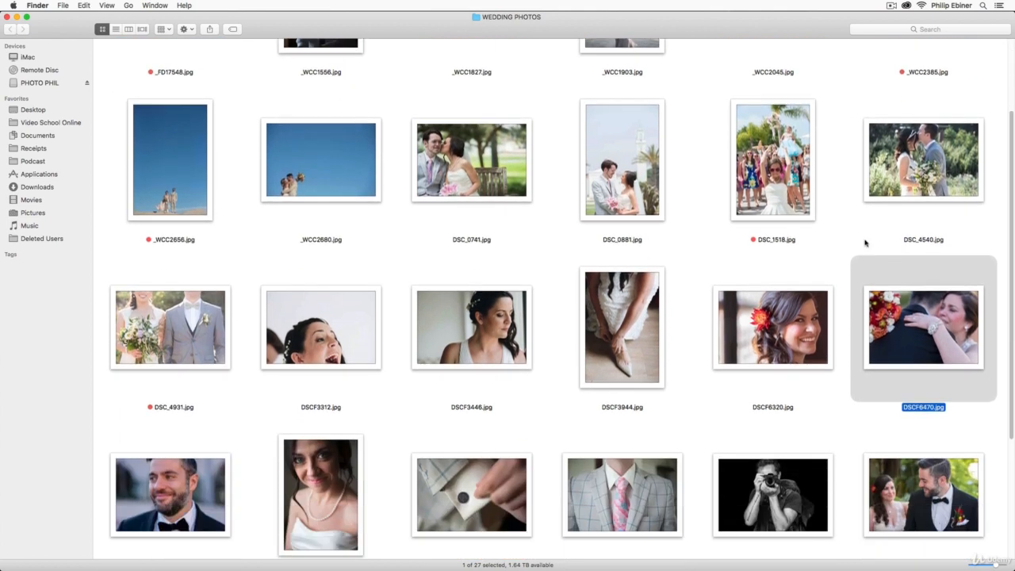
key("space")
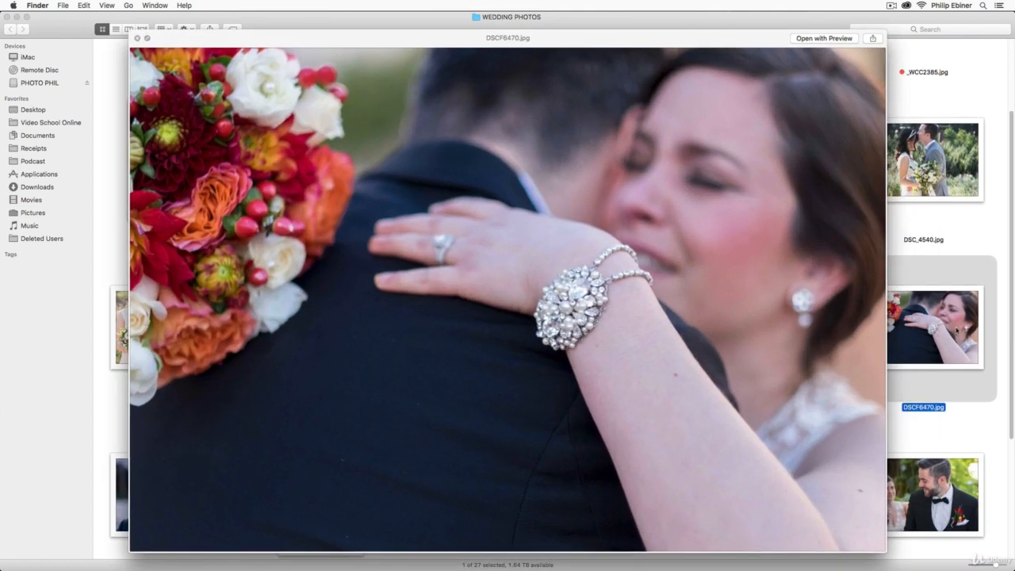
key("space")
right_click(925, 328)
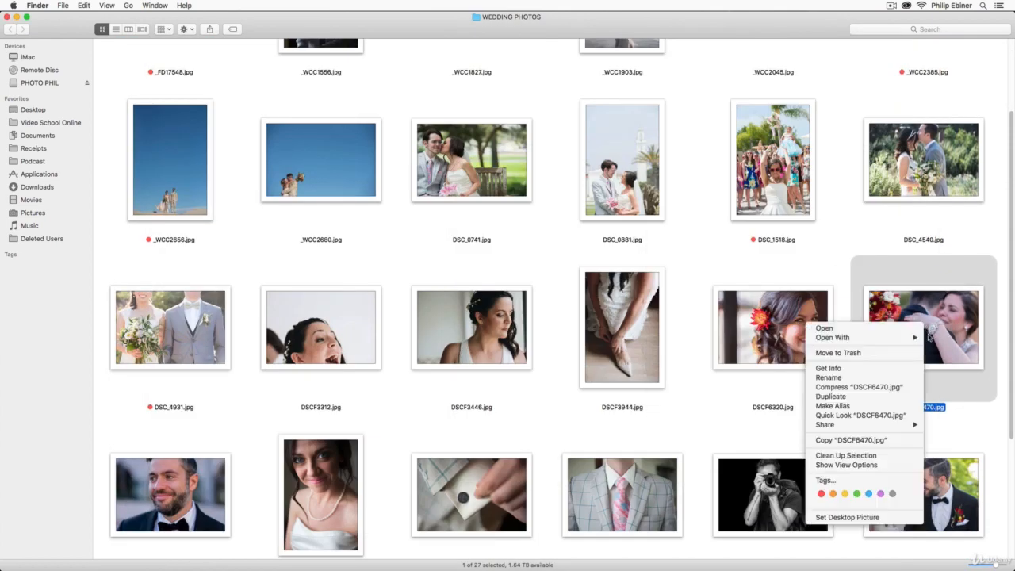
left_click(821, 493)
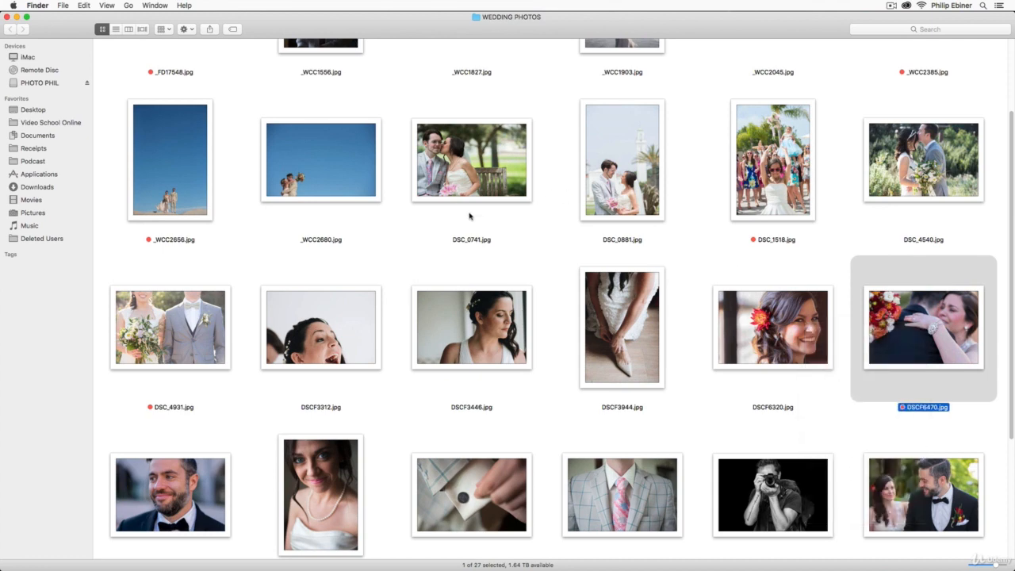
- Compare enlarged previews of the couple photos DSC_0741.jpg and DSC_0881.jpg, and add the Red tag to the bench photo DSC_0741.jpg
left_click(462, 176)
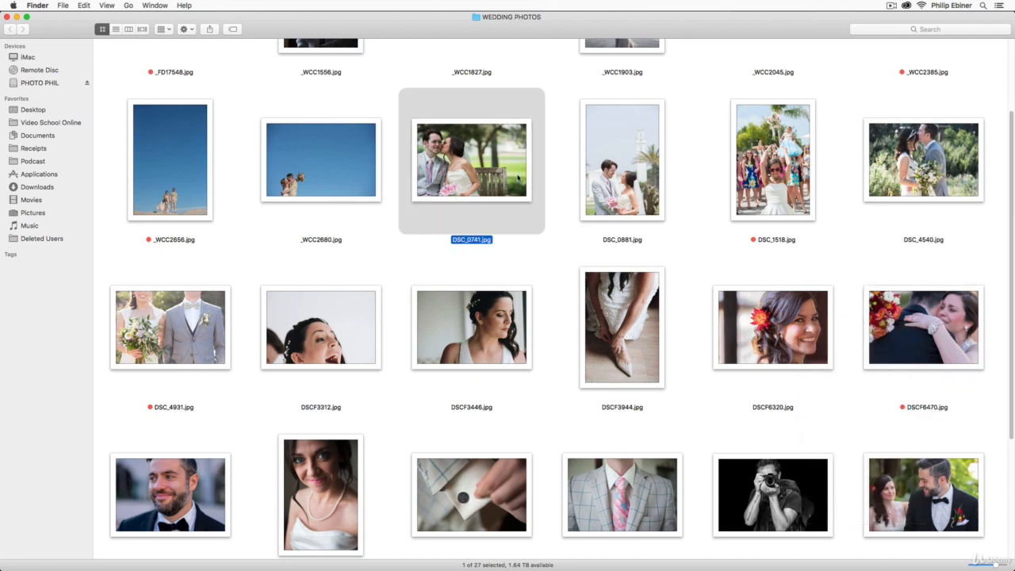
key("space")
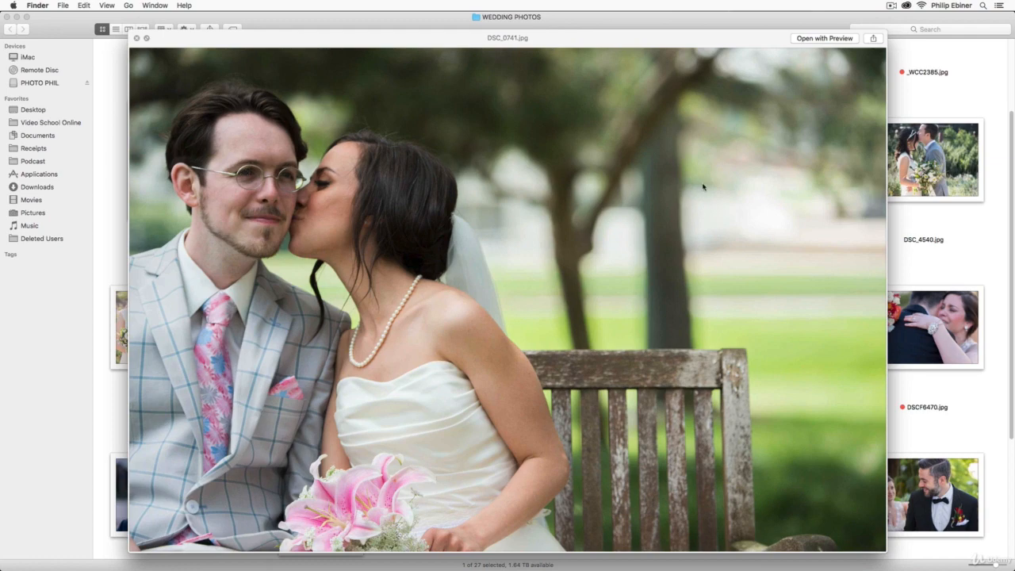
key("space")
left_click(637, 180)
key("space")
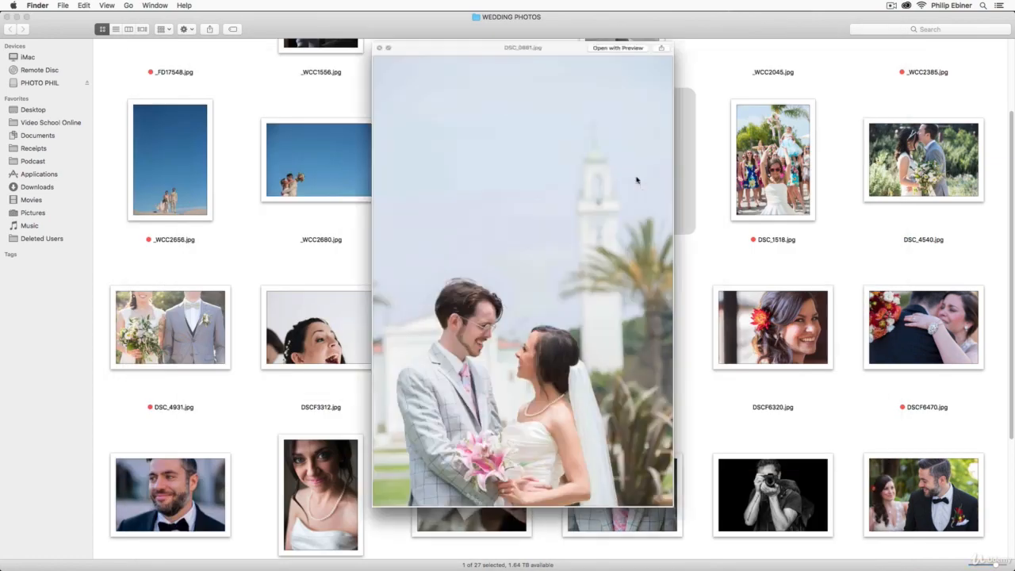
key("Left")
key("space")
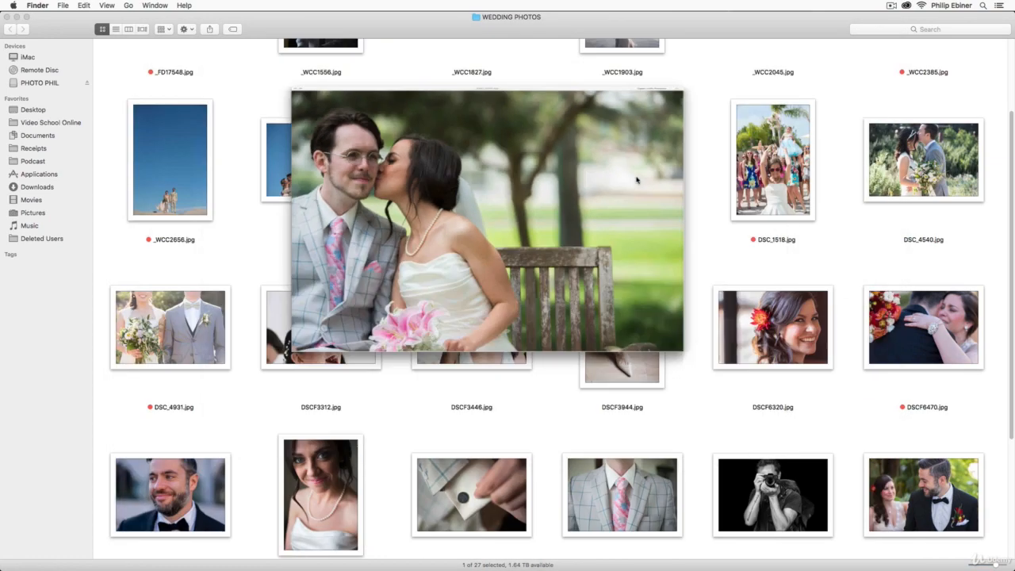
right_click(447, 166)
left_click(464, 337)
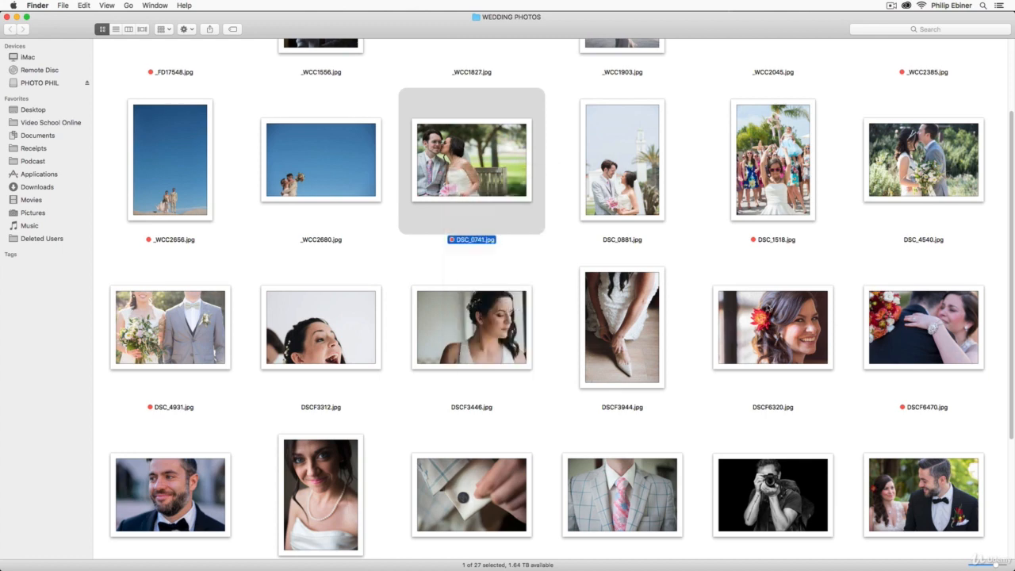
- Preview the bridal shoe photo DSCF3944.jpg at a larger size and add the Red tag to it
scroll(638, 287, "down", 2)
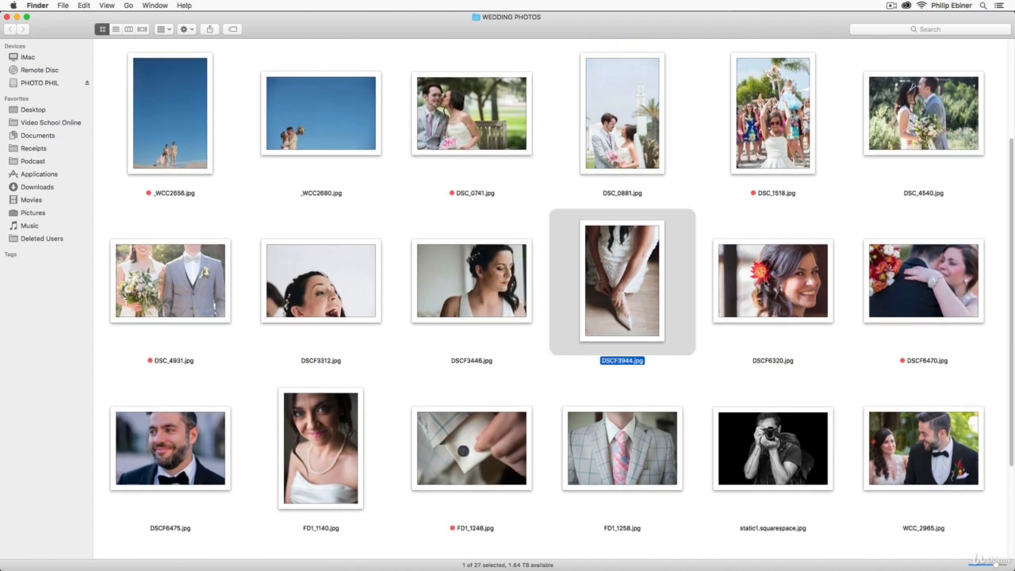
key("space")
key("space")
right_click(642, 312)
left_click(657, 481)
- Preview the bride portrait DSCF3446.jpg at a larger size and add the Red tag to it
scroll(566, 283, "down", 3)
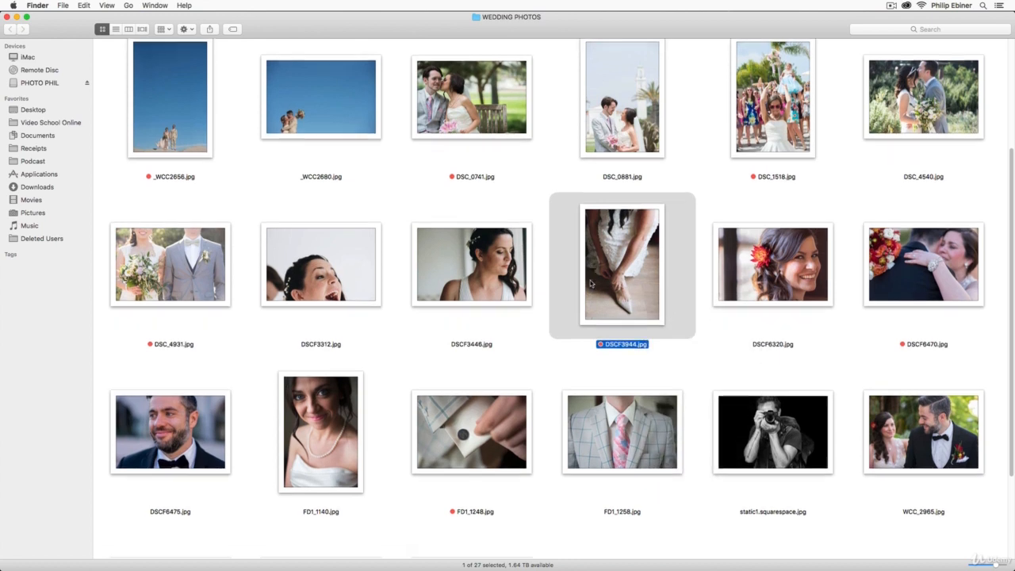
left_click(474, 182)
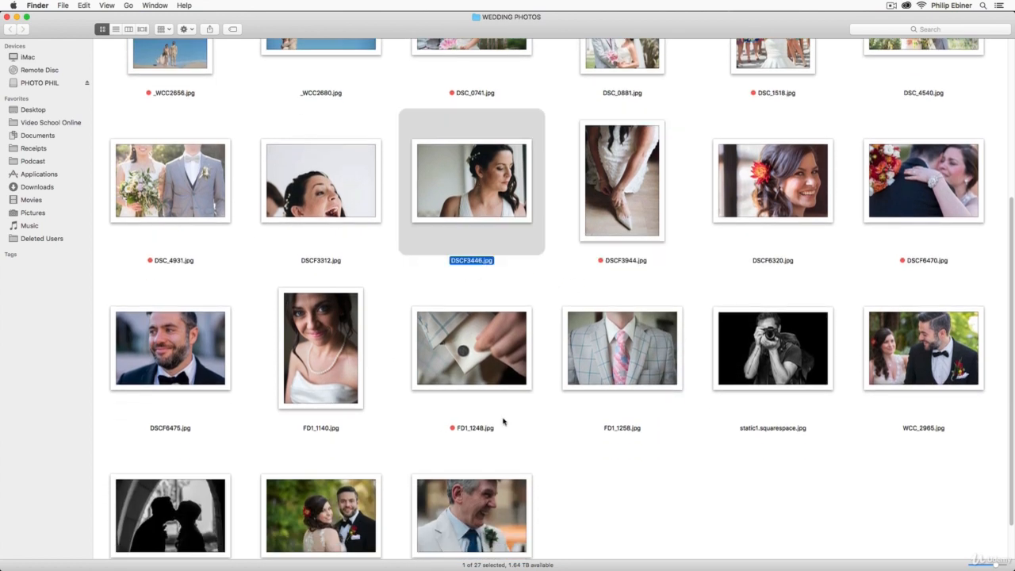
key("space")
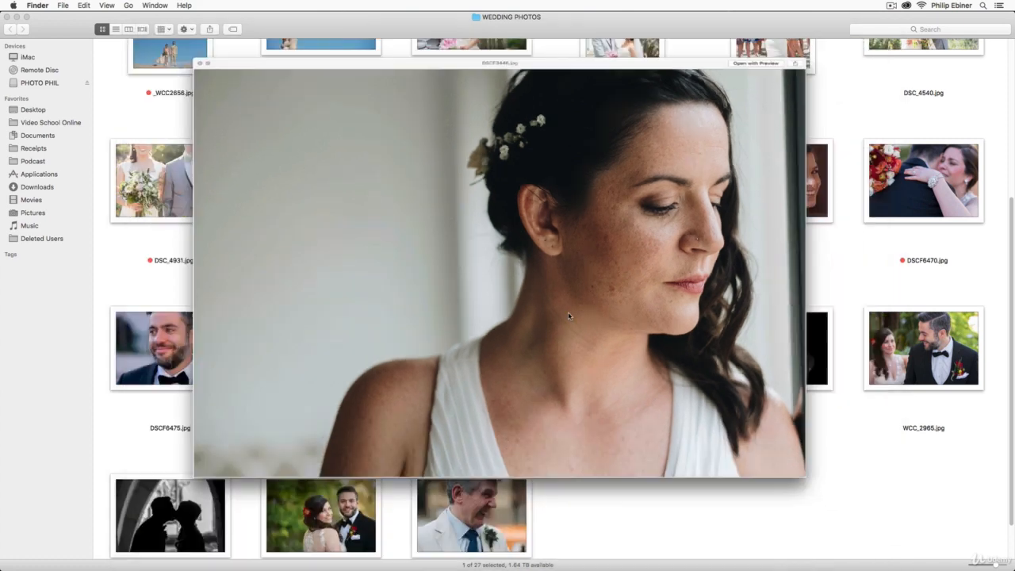
key("space")
right_click(476, 191)
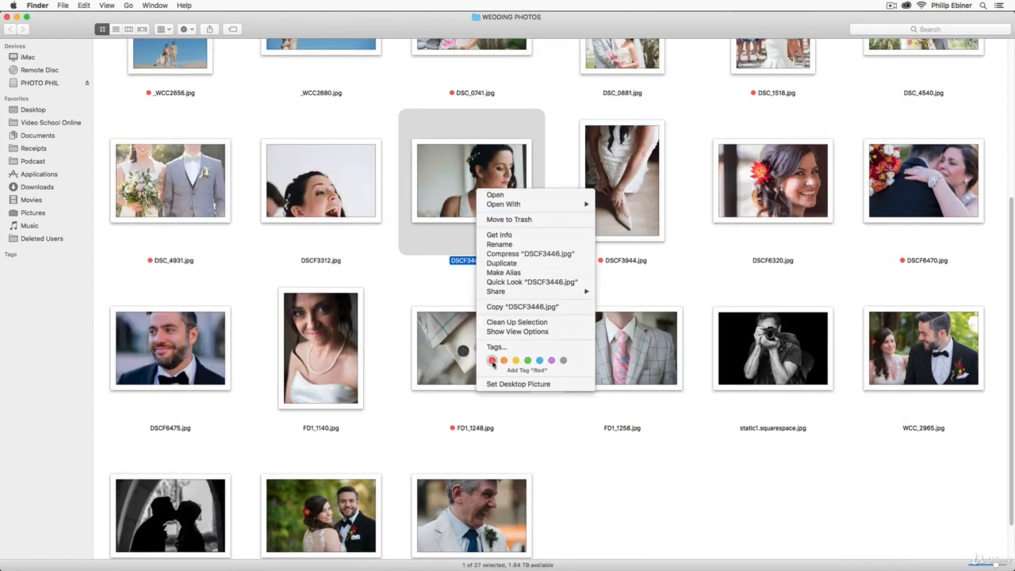
left_click(490, 357)
- Preview the couple portrait WCC_3262.jpg at a larger size and add the Red tag to it
scroll(581, 389, "down", 3)
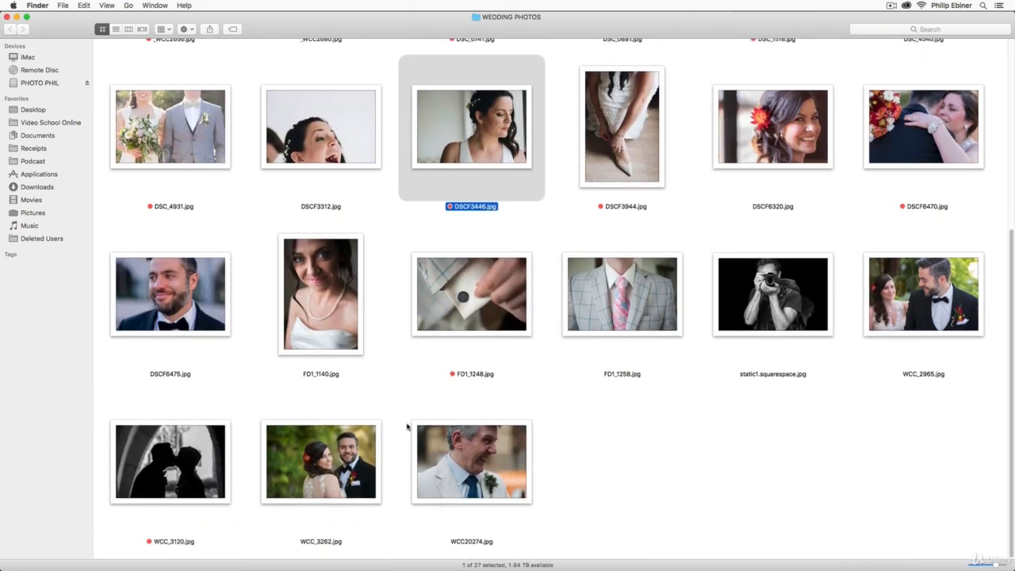
left_click(331, 434)
key("space")
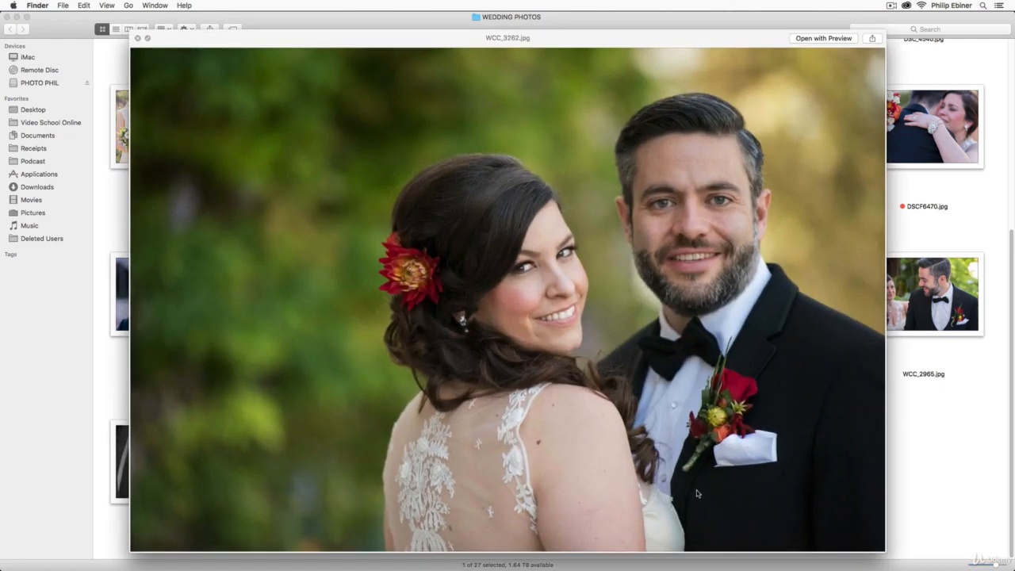
key("space")
right_click(350, 459)
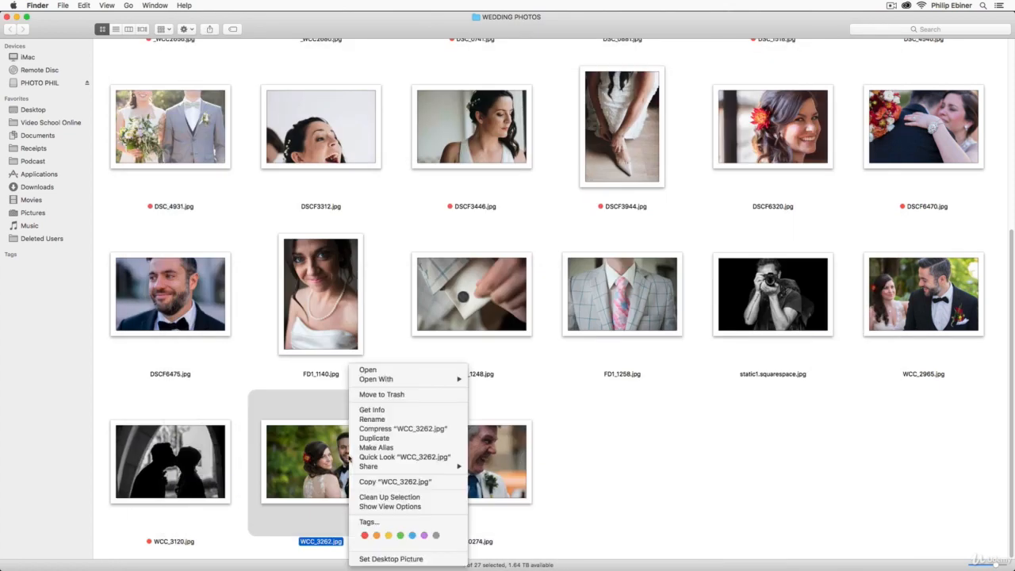
left_click(364, 536)
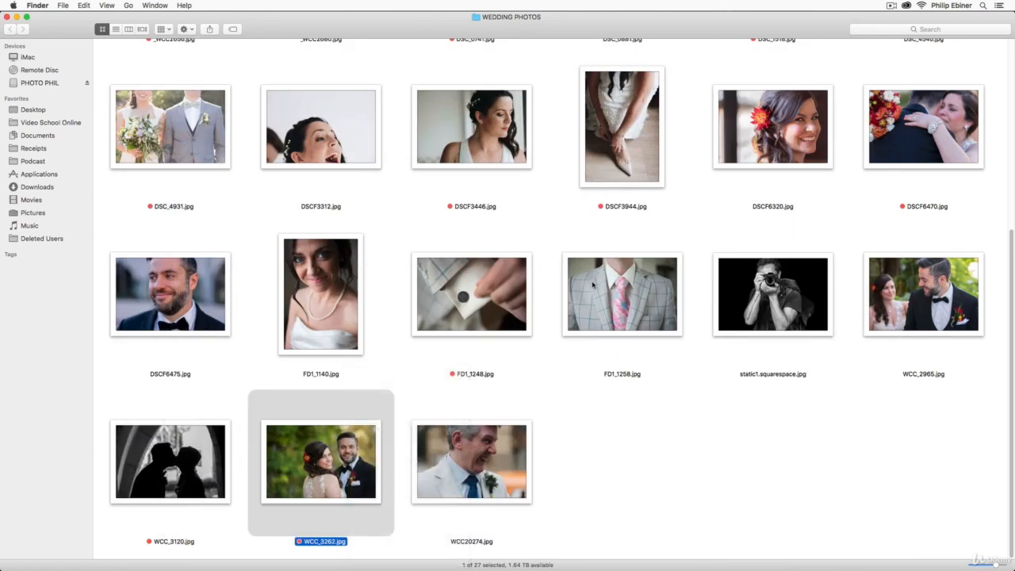
- Add the Red tag to the bow-tied groom portrait DSCF6475.jpg
left_click(164, 298)
right_click(164, 298)
left_click(178, 463)
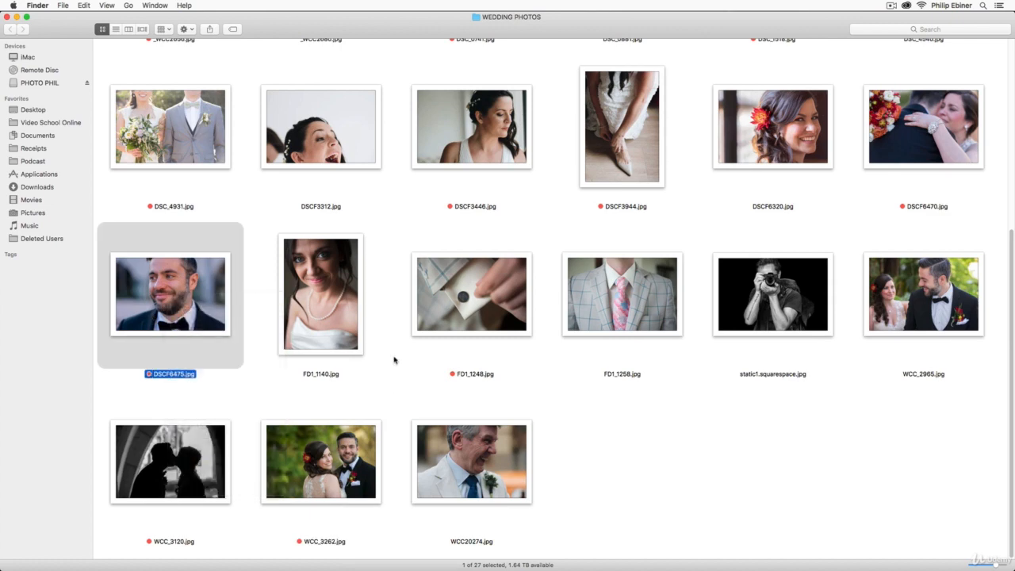
- Look through the tagged selection again and preview the desert road couple photo _WCC1827.jpg at a larger size
scroll(781, 267, "up", 8)
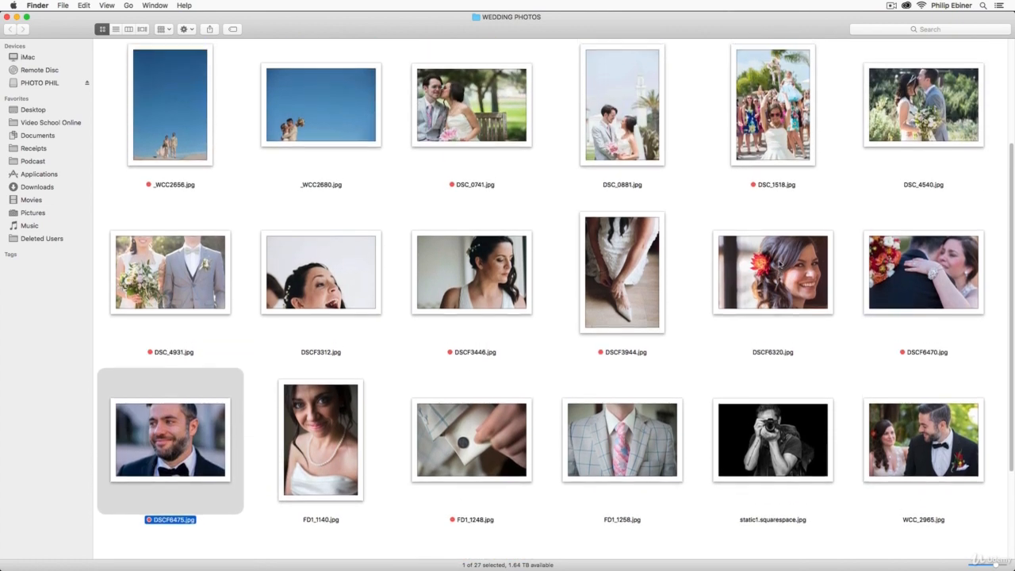
scroll(780, 262, "up", 3)
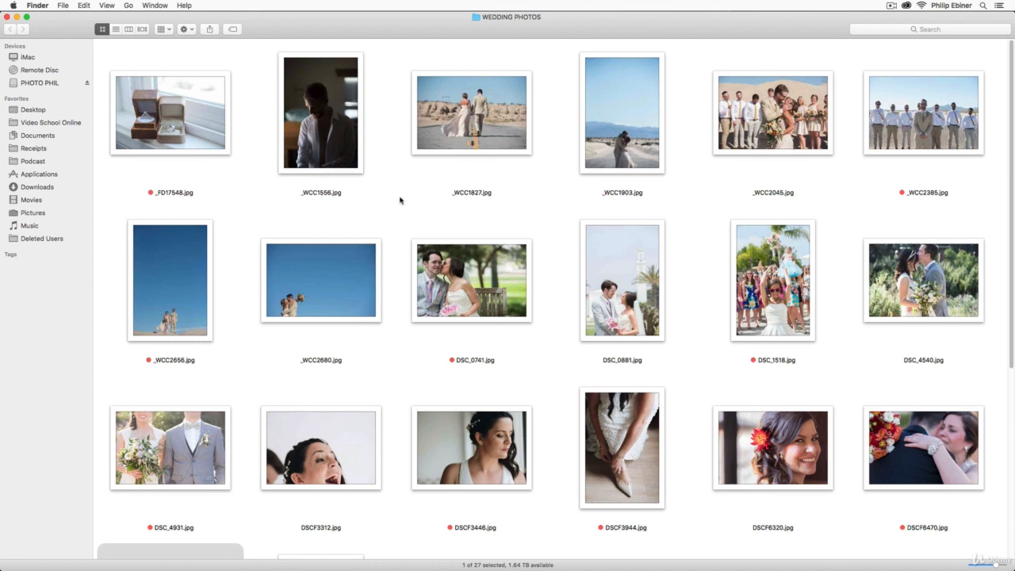
scroll(401, 199, "down", 5)
scroll(402, 199, "up", 5)
left_click(484, 117)
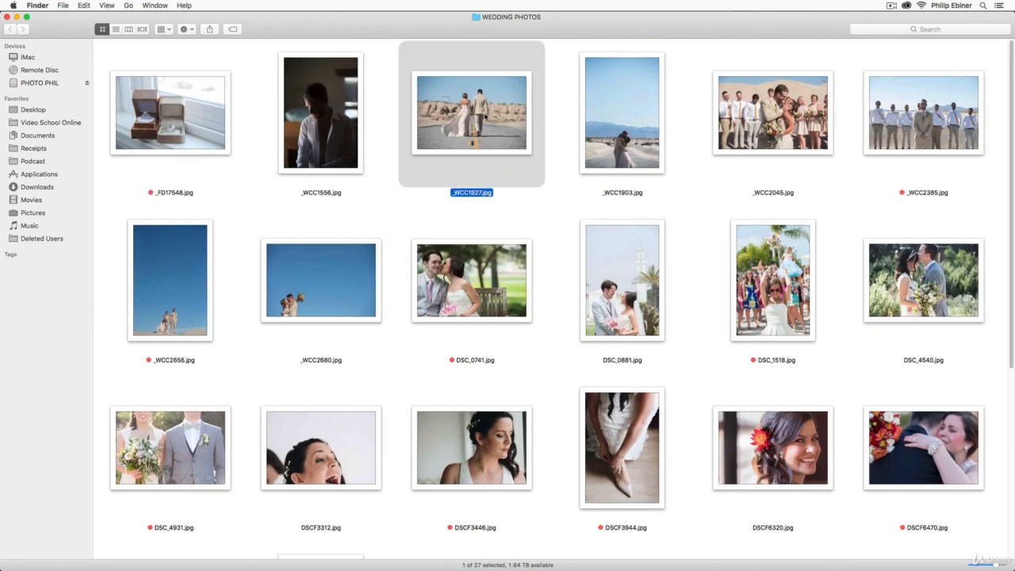
key("space")
key("space")
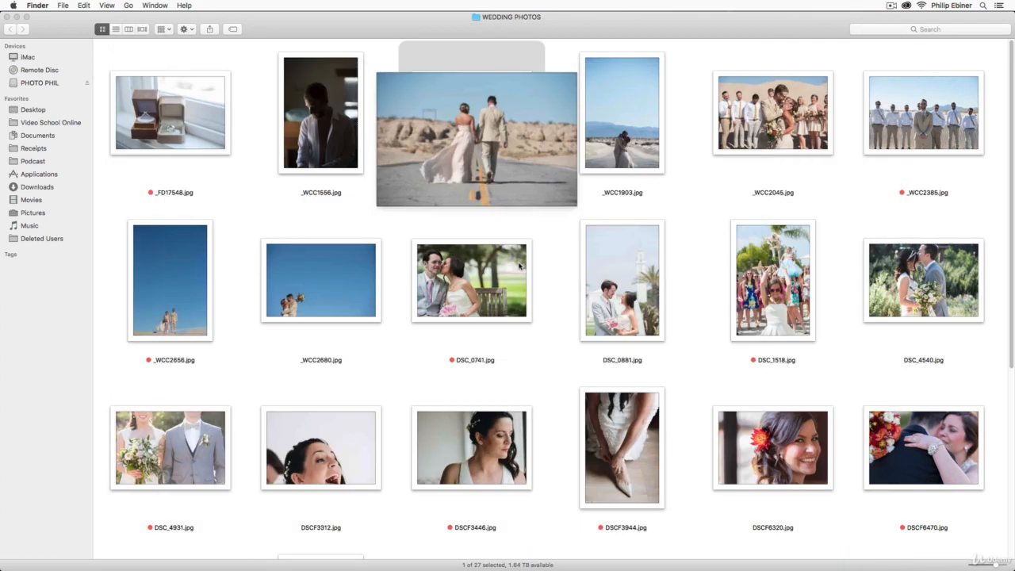
- Add the Red tag to the desert road couple photo _WCC1827.jpg
right_click(485, 139)
left_click(500, 310)
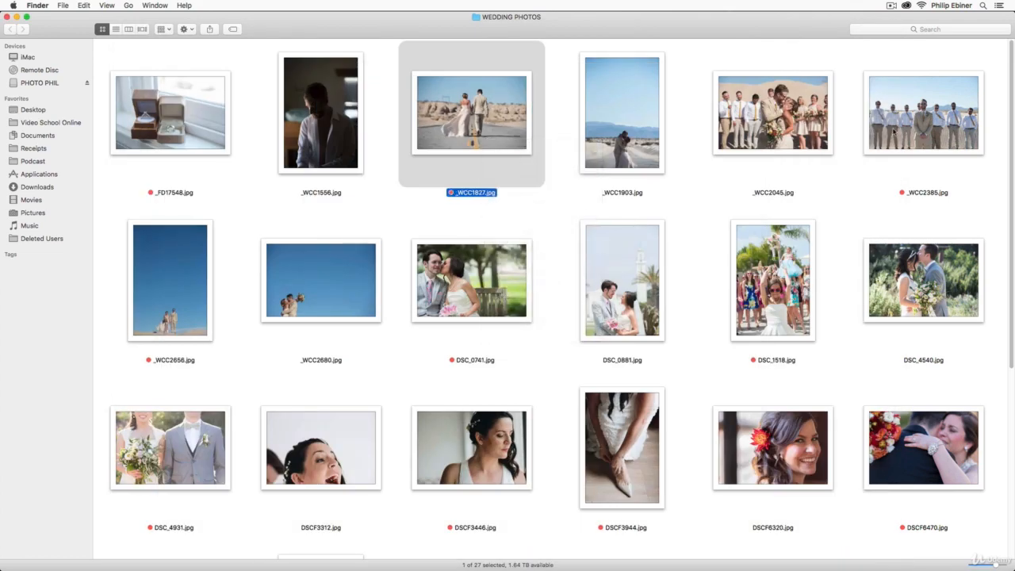
- Preview the blue-sky couple photo _WCC2656.jpg at a larger size and look over the remaining tagged photos in the folder
left_click(212, 270)
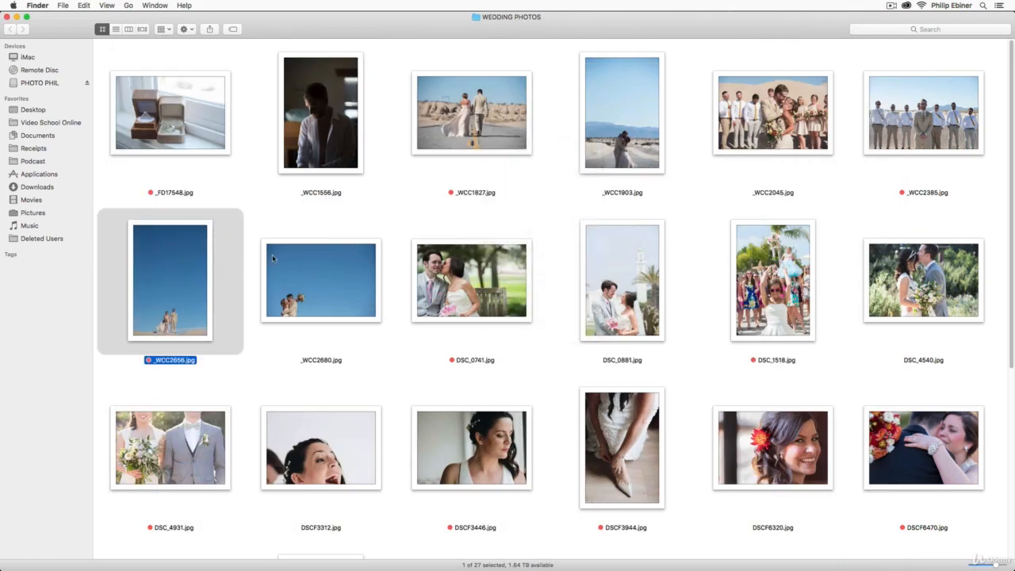
key("space")
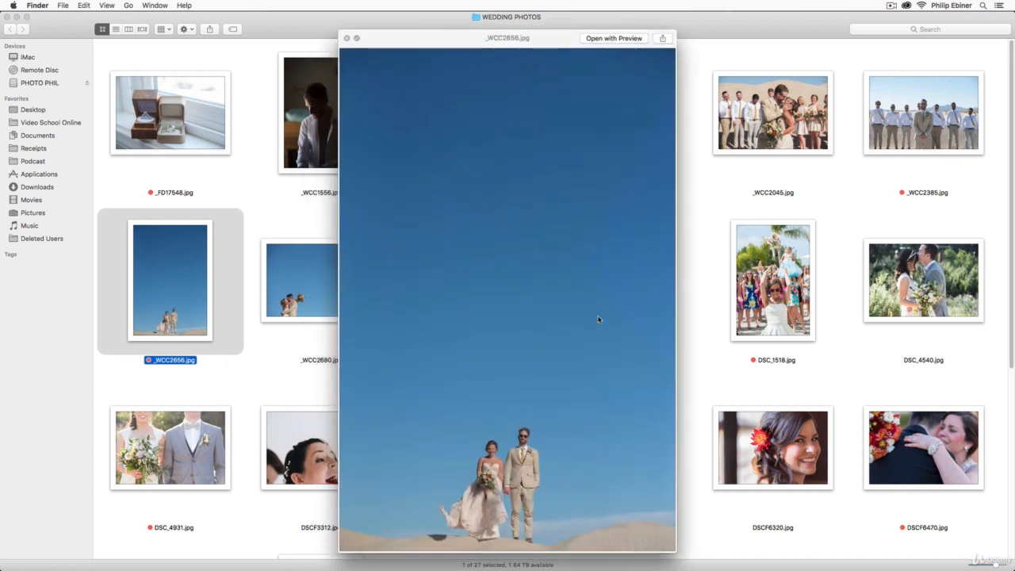
key("space")
scroll(828, 342, "down", 3)
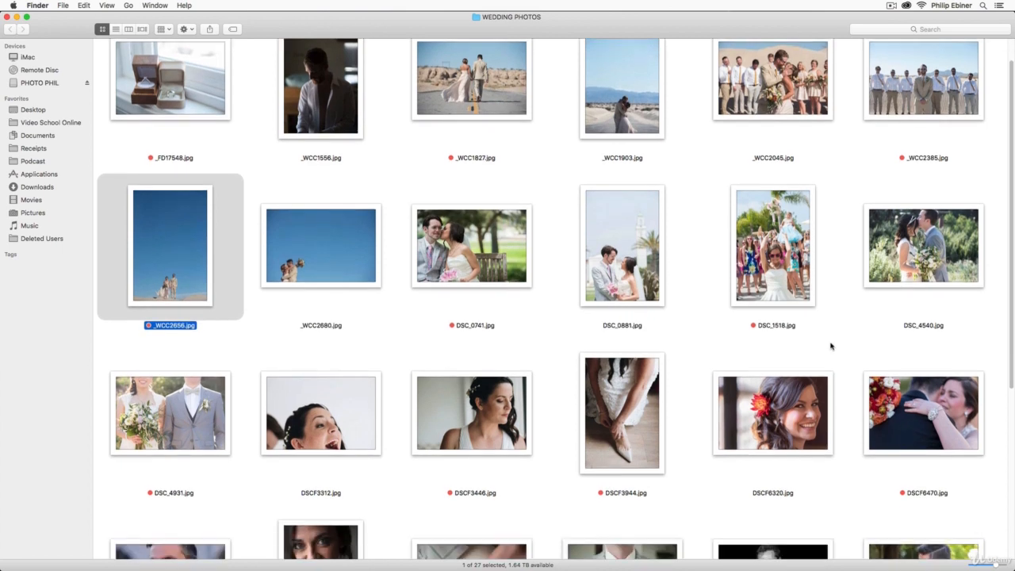
scroll(616, 172, "down", 5)
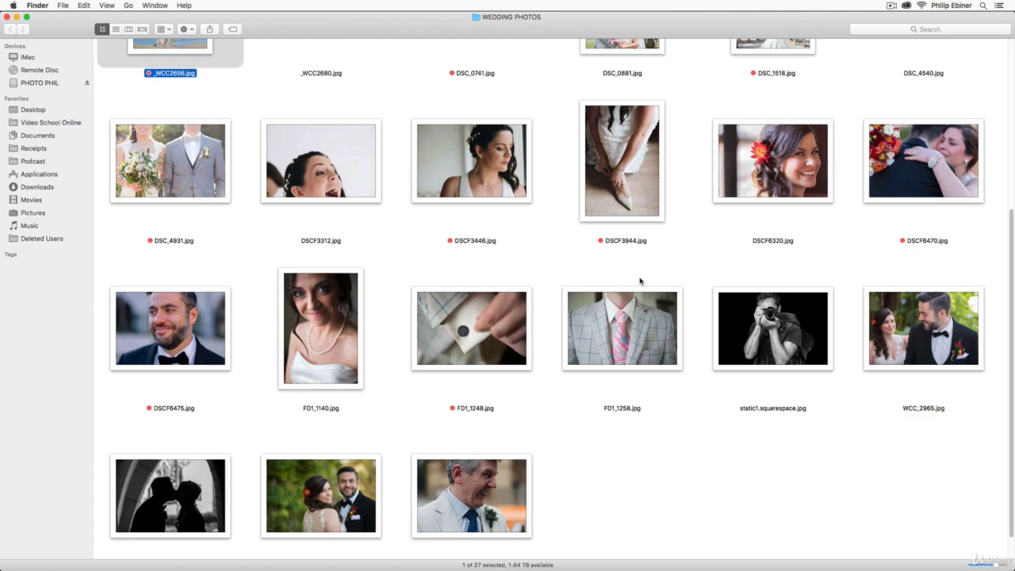
- Switch to the Wix login page in the browser and log in to the Wix account
key("super+Tab")
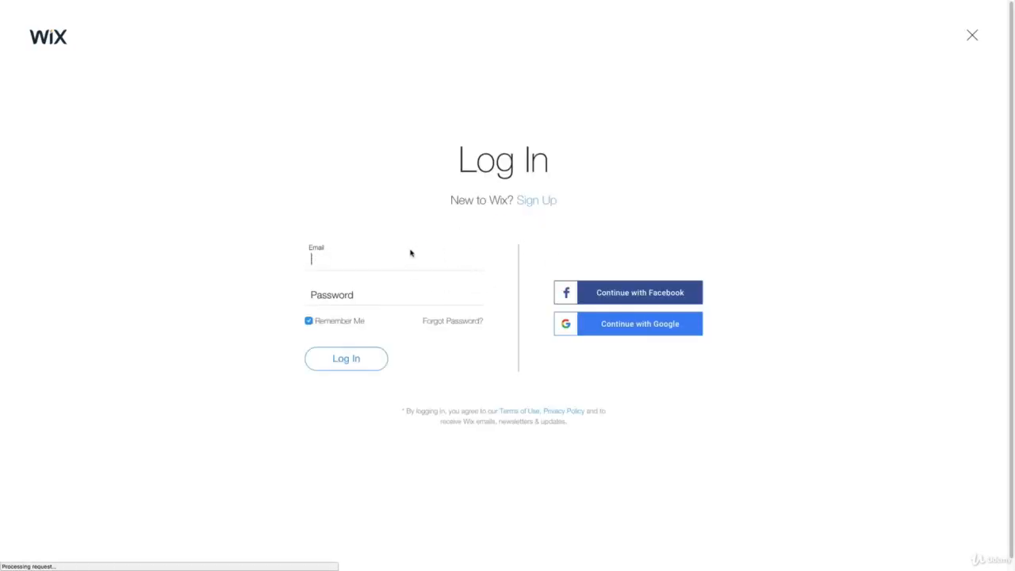
left_click(319, 248)
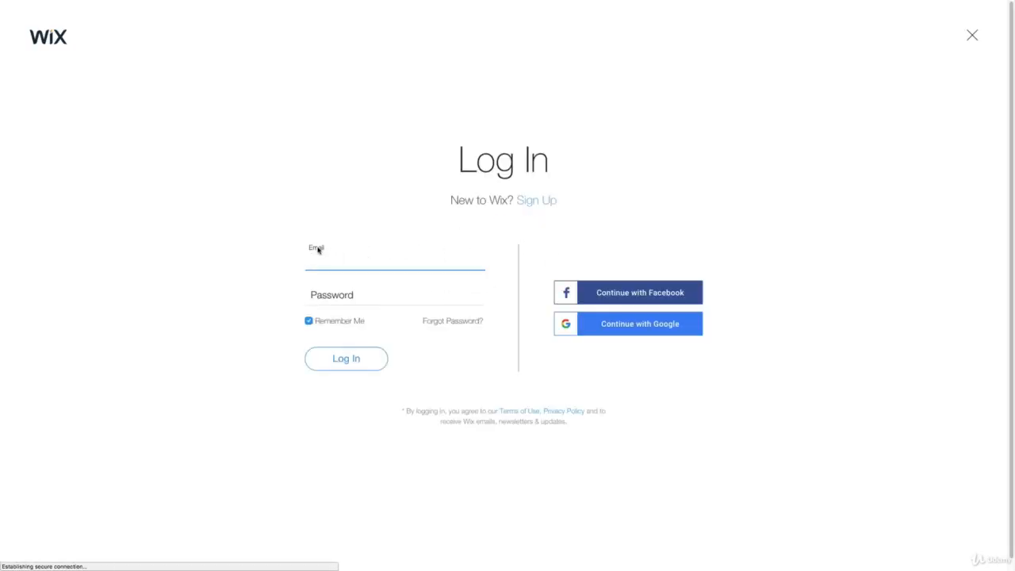
left_click(544, 202)
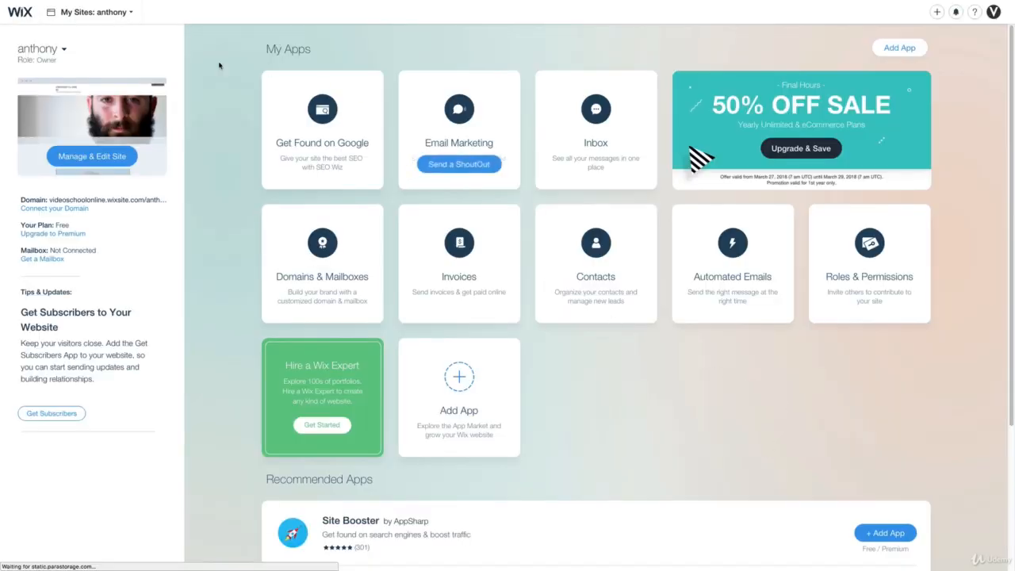
- Start a new site from the My Sites list and choose Photography as the kind of website
mouse_move(38, 61)
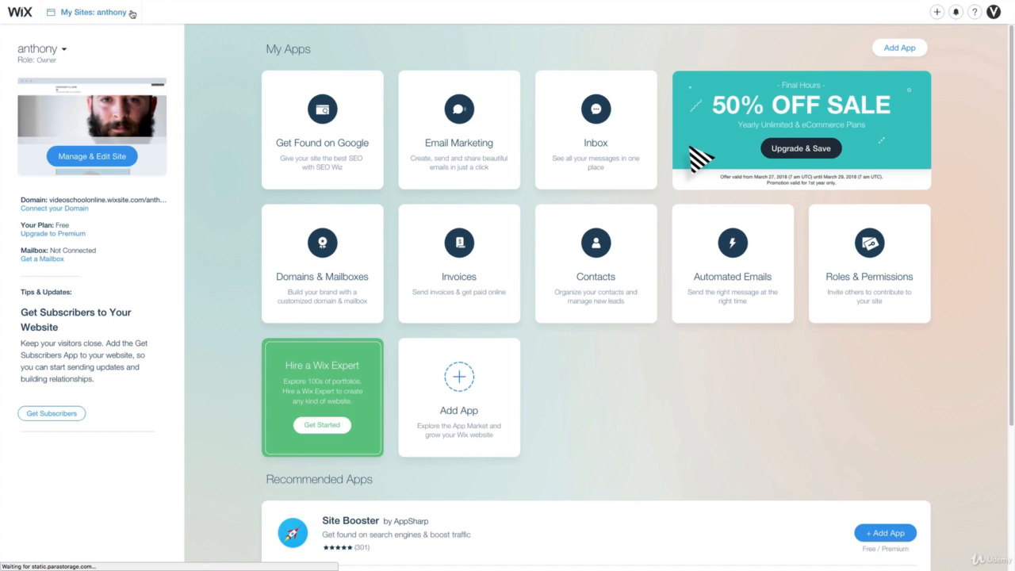
left_click(95, 12)
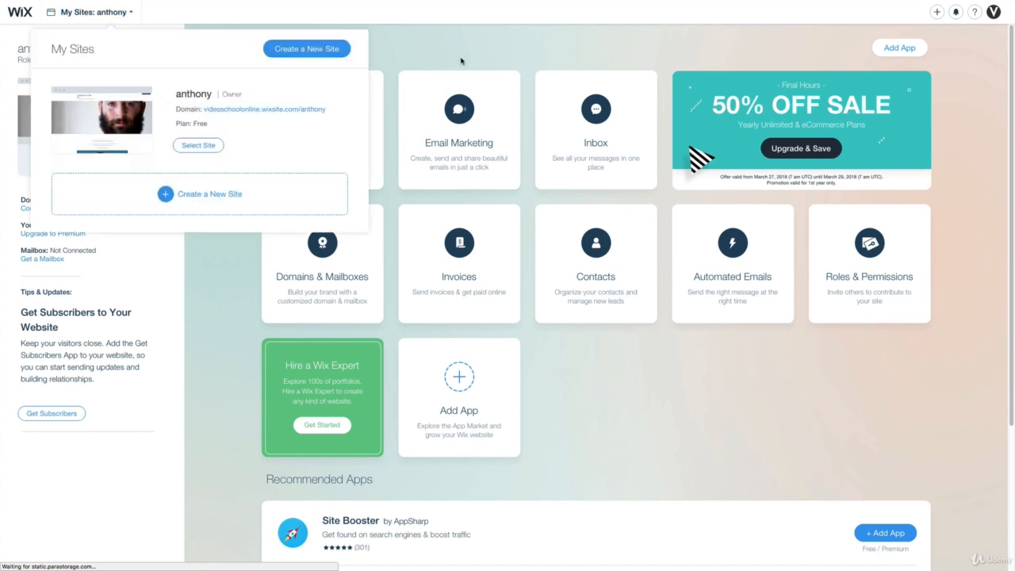
left_click(301, 51)
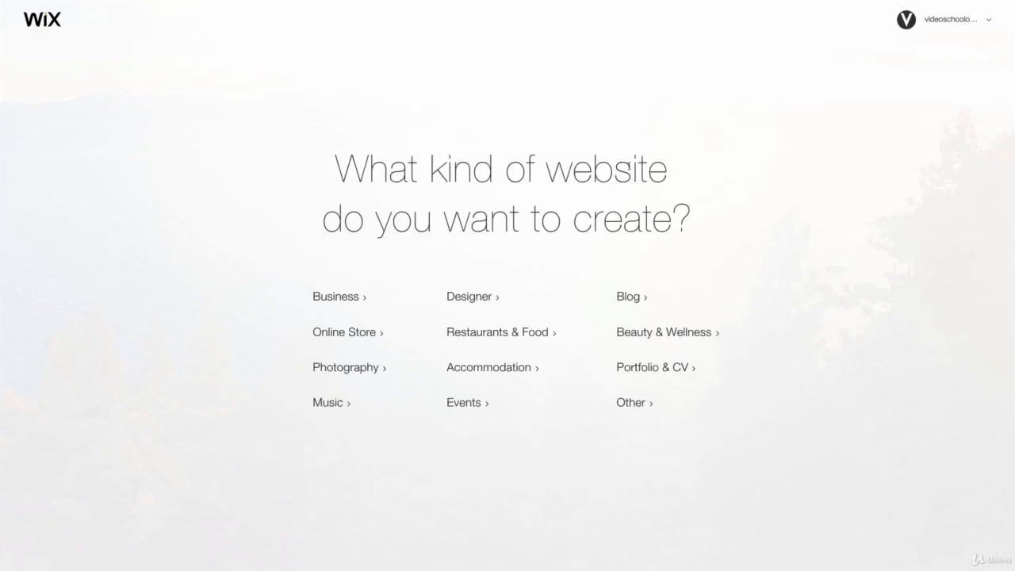
left_click(342, 370)
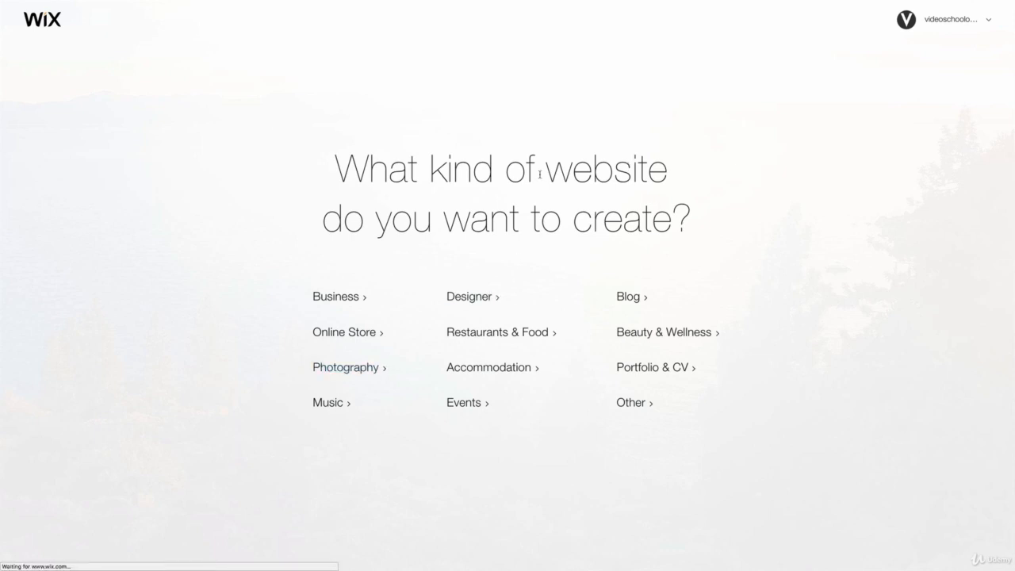
- Browse the Photography templates and open the Wedding Photography template for editing
scroll(897, 262, "down", 9)
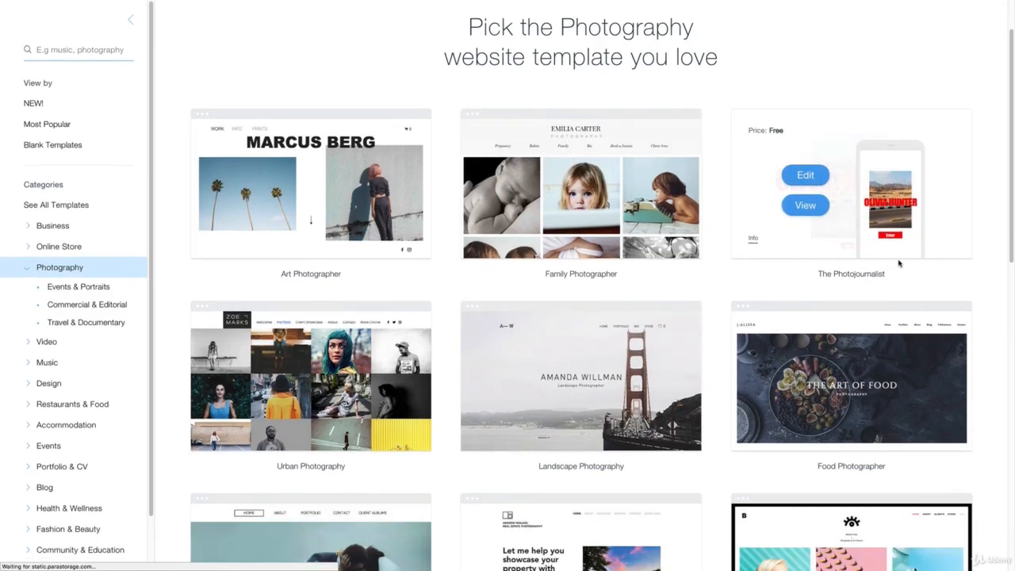
scroll(897, 263, "up", 5)
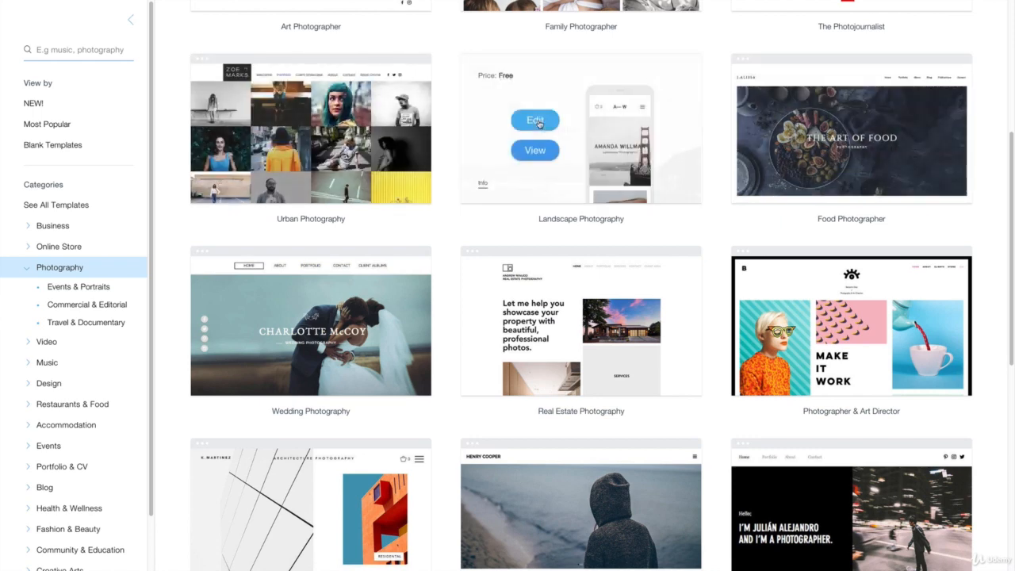
scroll(357, 334, "down", 2)
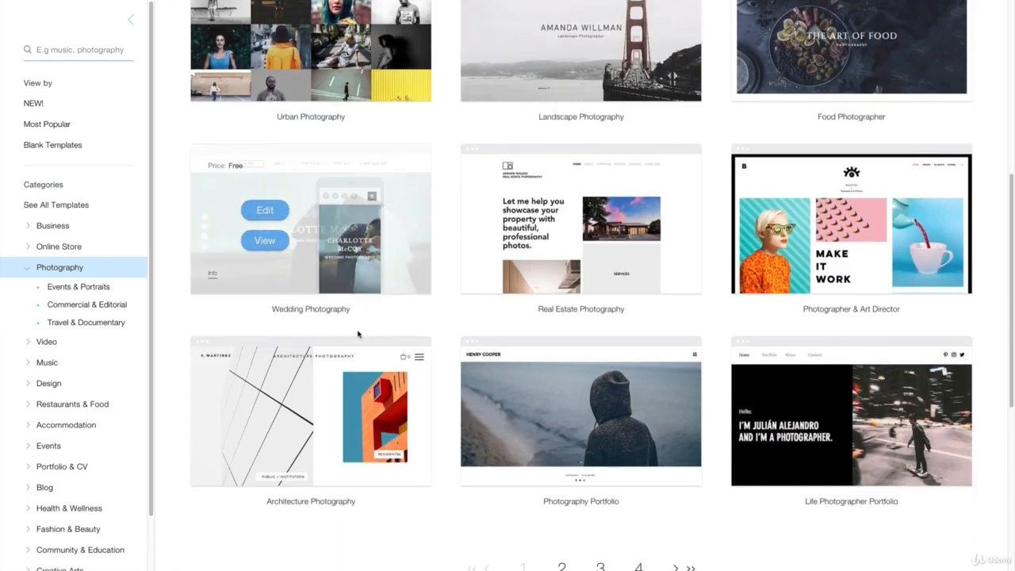
left_click(265, 211)
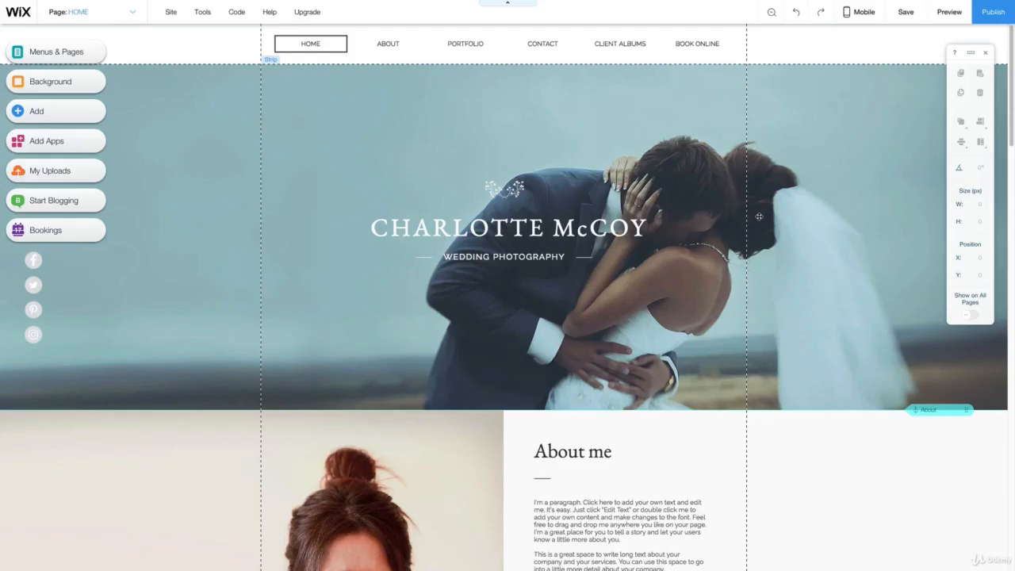
- Replace the large heading above "WEDDING PHOTOGRAPHY" on the home page with the photographer's full name in capitals
scroll(786, 270, "down", 15)
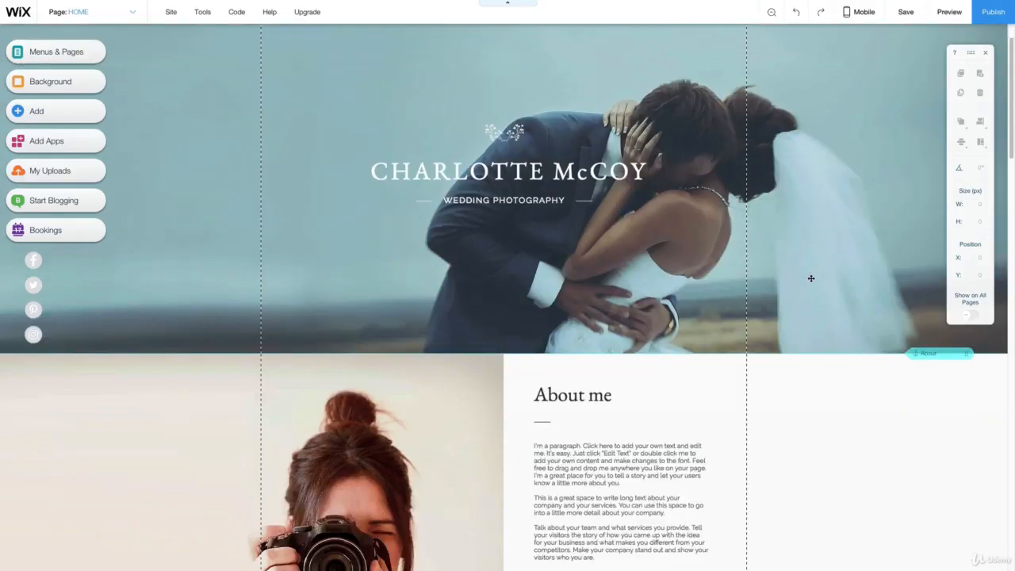
scroll(805, 274, "up", 15)
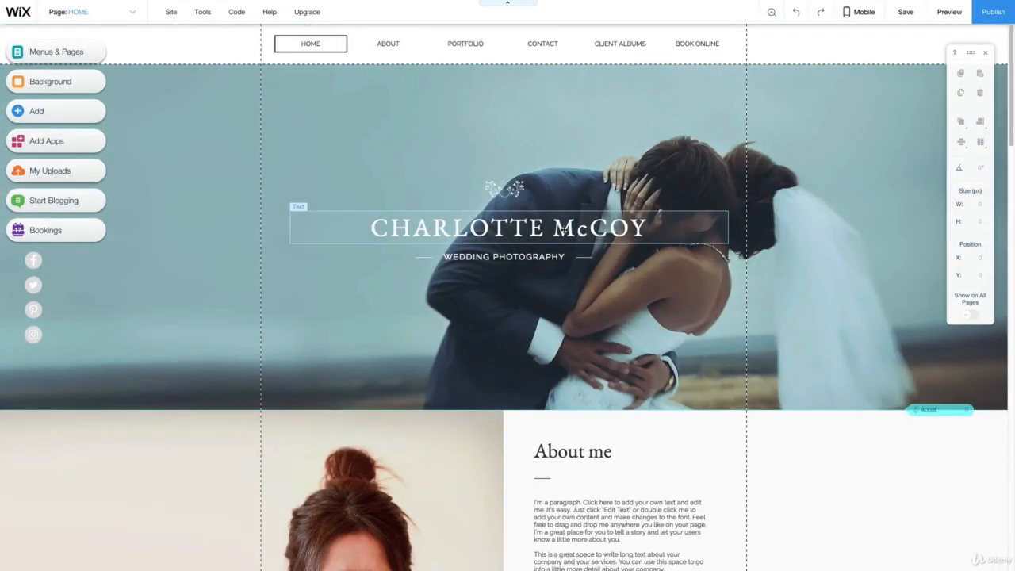
left_click(446, 227)
double_click(426, 227)
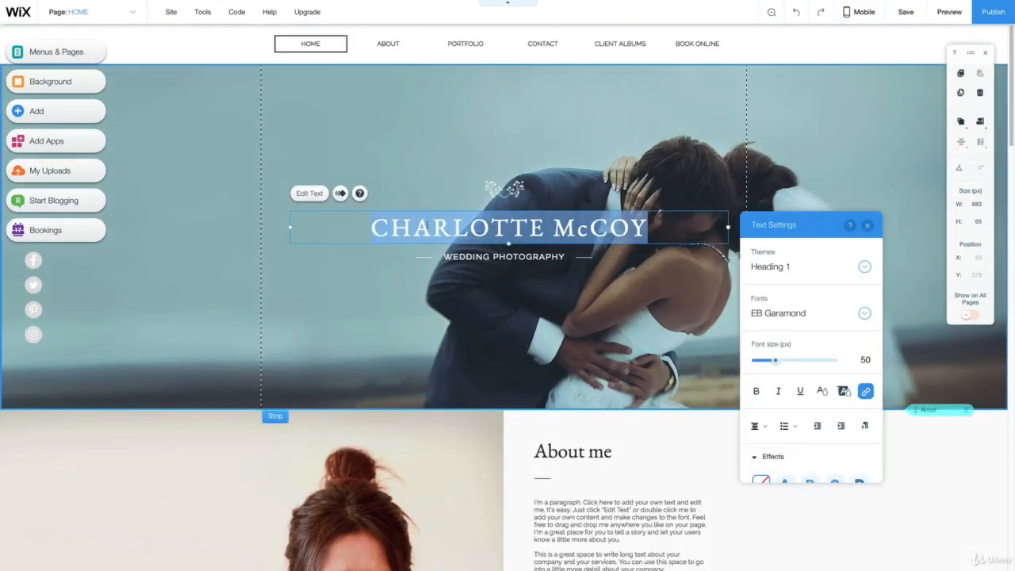
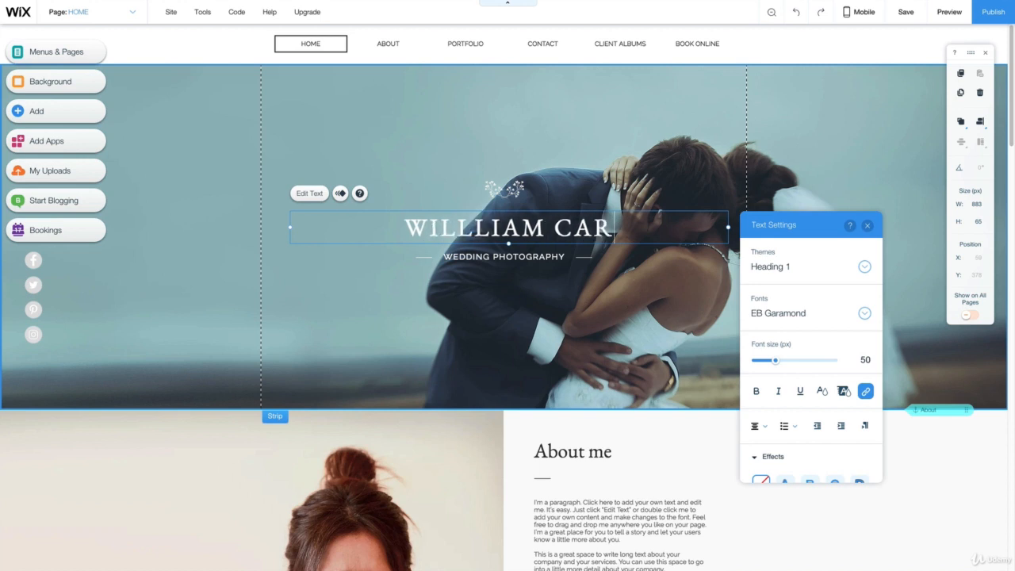
left_click(445, 130)
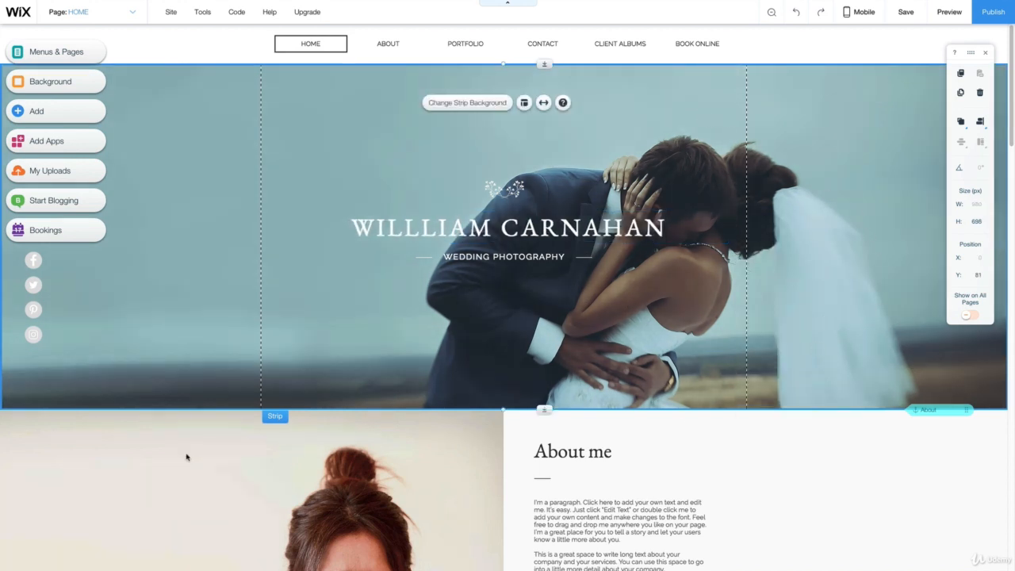
- Open the image chooser for the header strip's background and start uploading images from the computer
left_click(175, 279)
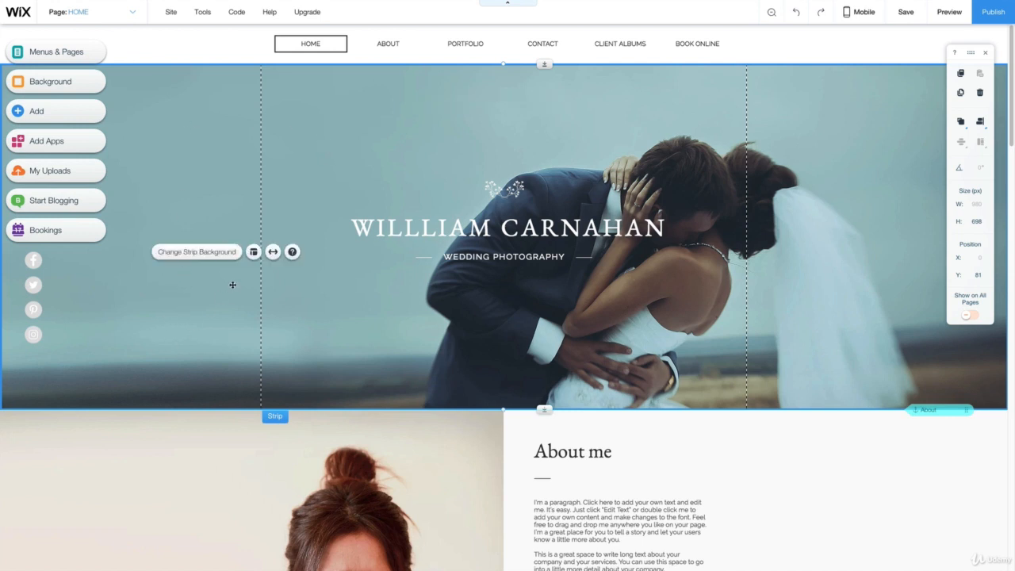
left_click(203, 253)
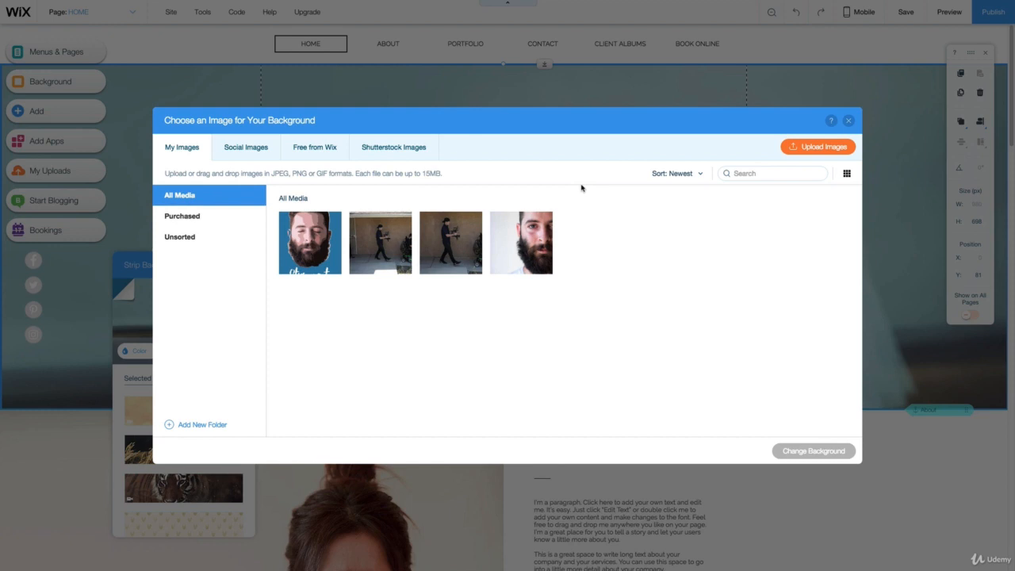
left_click(831, 153)
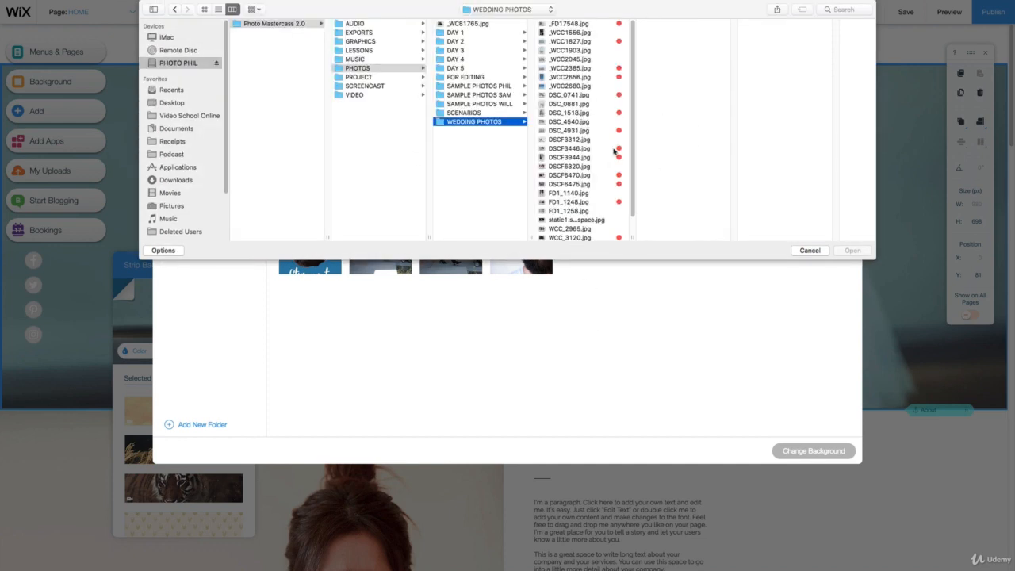
- Upload the 14 red-tagged photos from the WEDDING PHOTOS folder, from _FD17548.jpg through WCC_3262.jpg, to the site's images
left_click(607, 25)
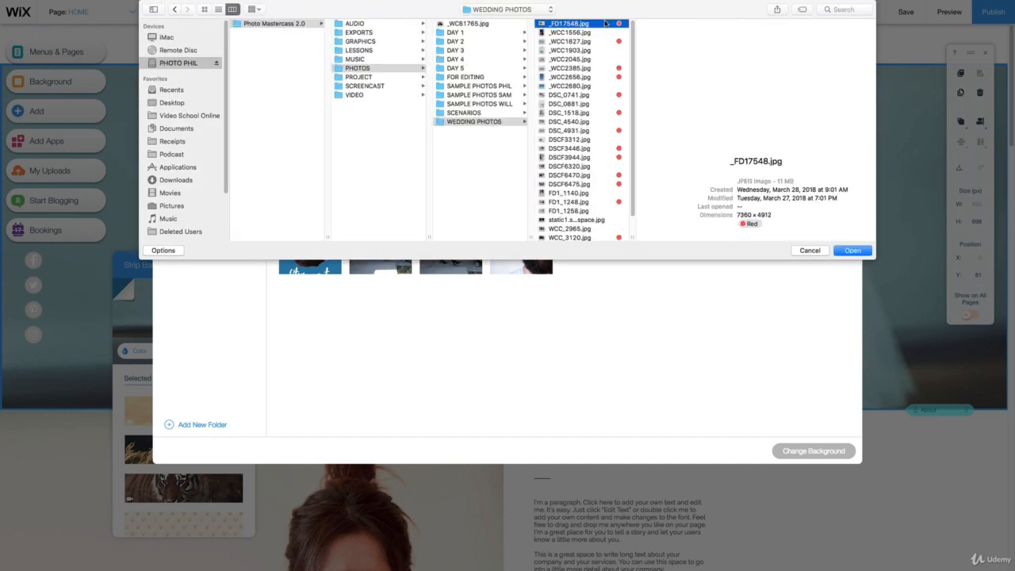
left_click(584, 42, "super")
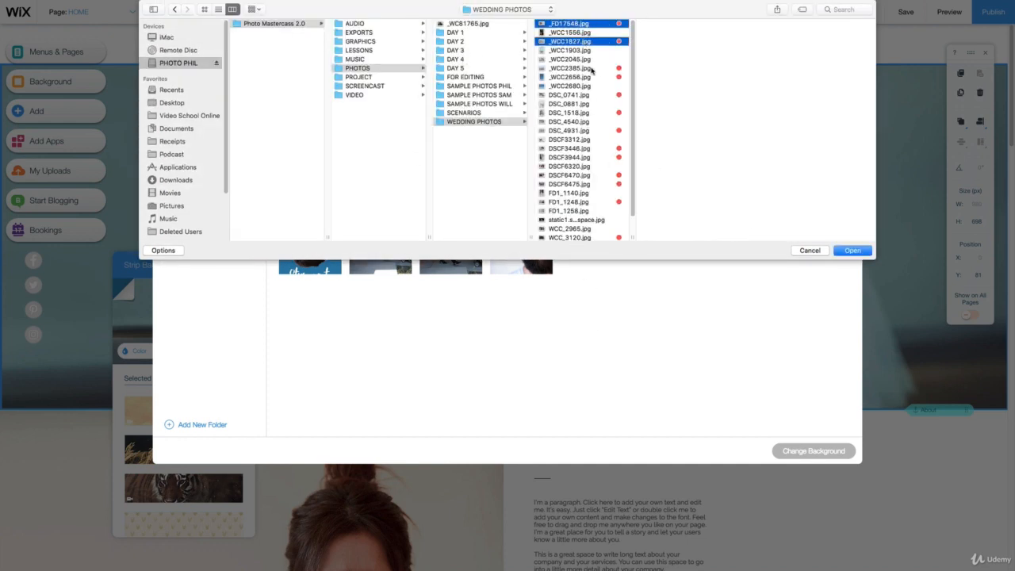
left_click(593, 77, "super")
left_click(593, 68, "super")
left_click(599, 95, "super")
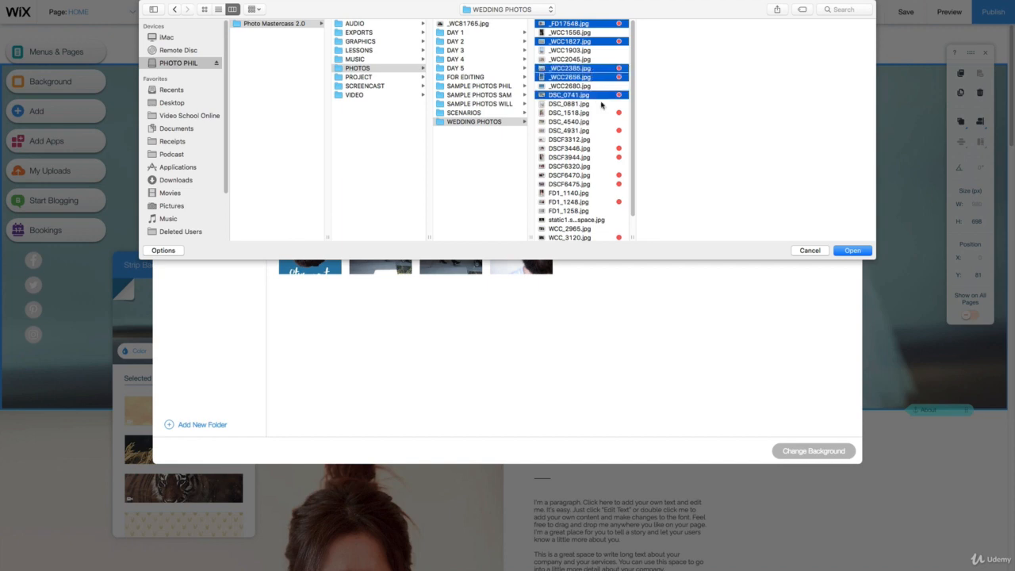
left_click(607, 113, "super")
left_click(610, 131, "super")
left_click(612, 148, "super")
left_click(612, 157, "super")
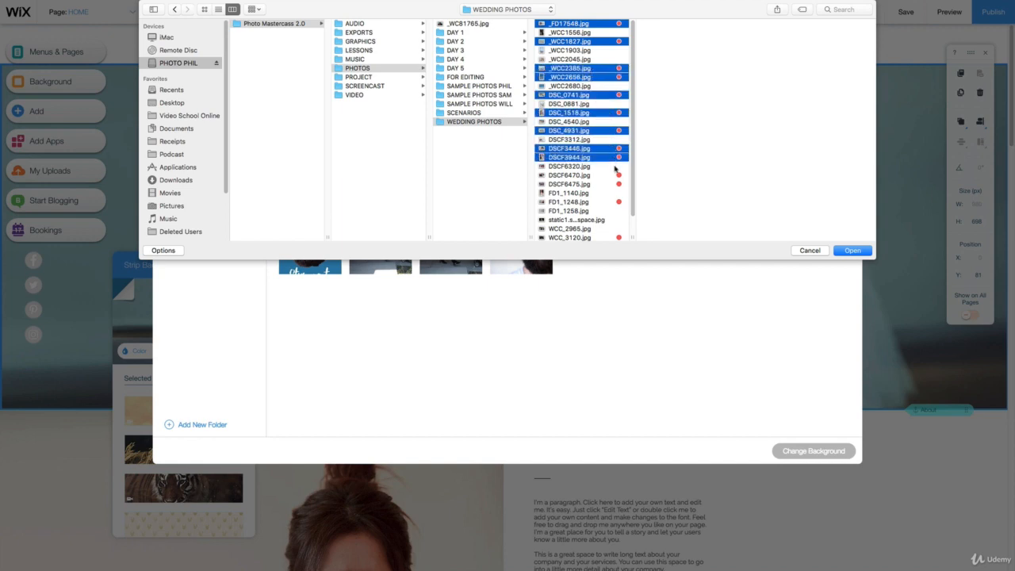
left_click(614, 175, "super")
left_click(615, 184, "super")
left_click(610, 203, "super")
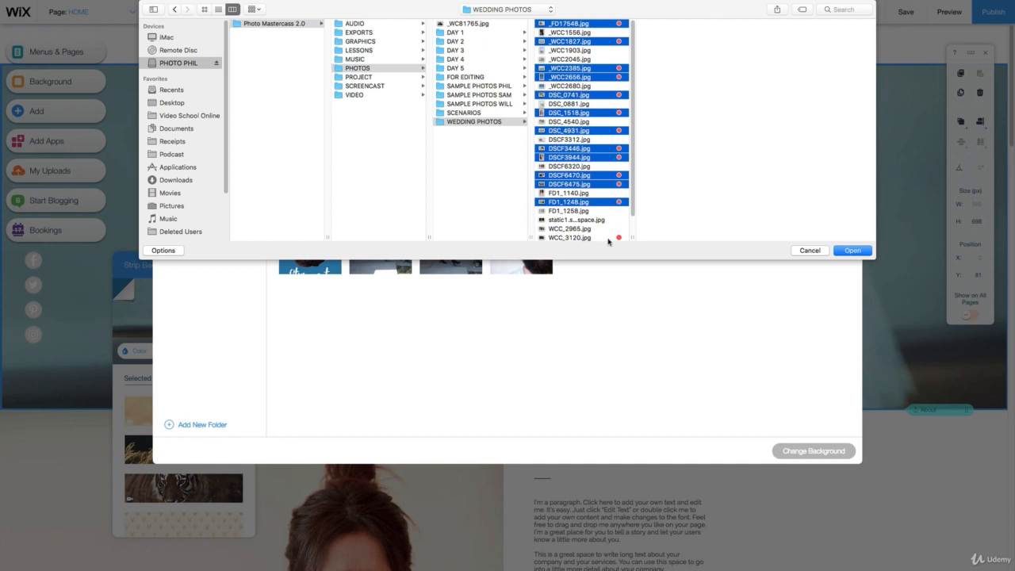
left_click(609, 237, "super")
scroll(608, 237, "down", 2)
left_click(611, 228, "super")
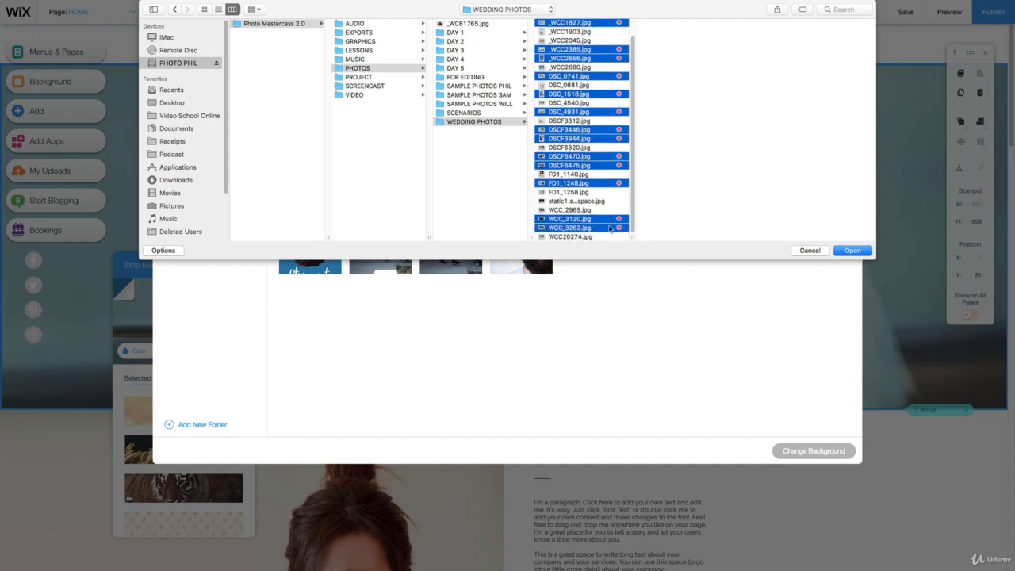
left_click(853, 252)
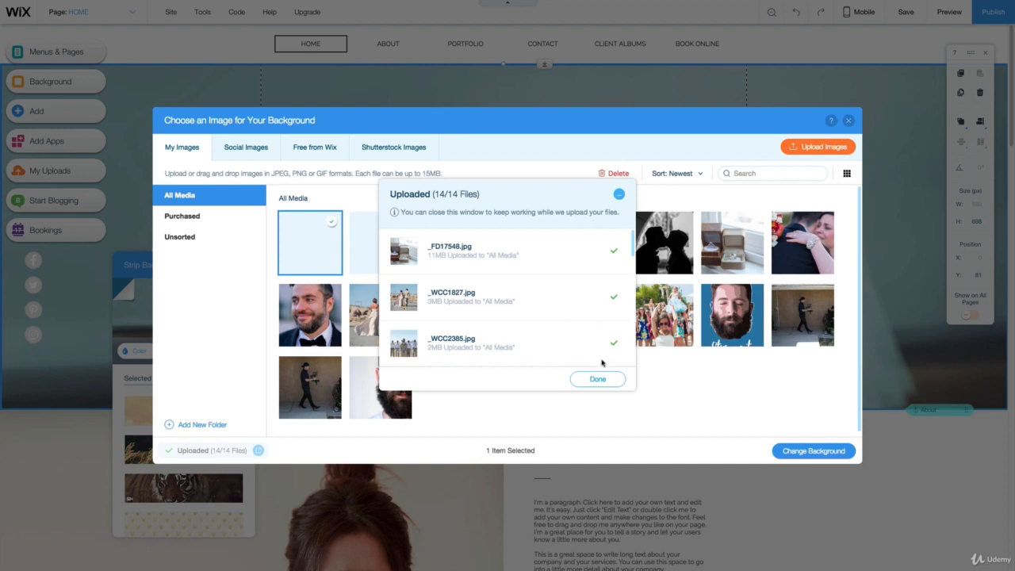
left_click(595, 379)
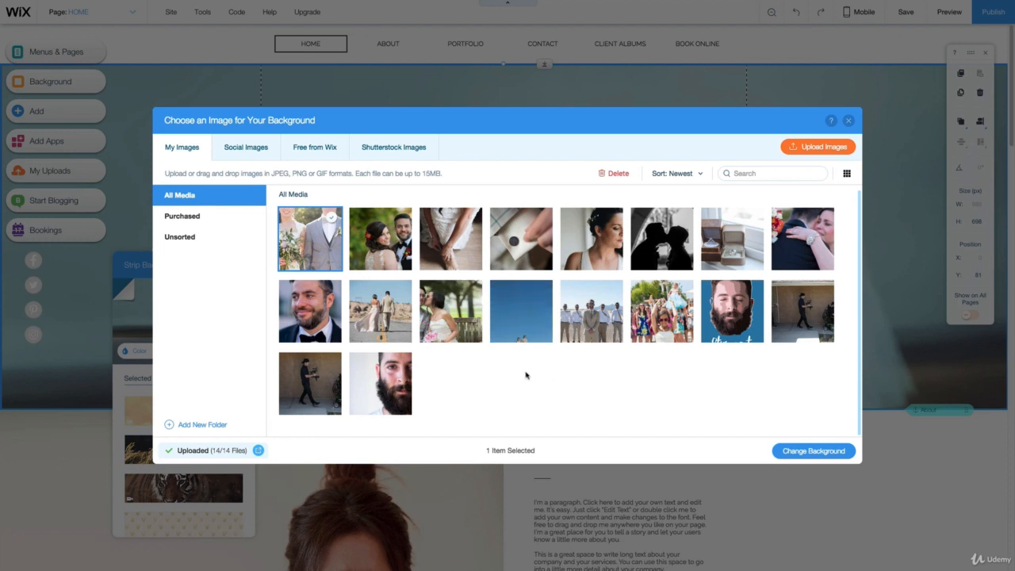
- Set _WCC1827.jpg, the couple walking in the desert, as the header strip's background and close the background settings
left_click(374, 310)
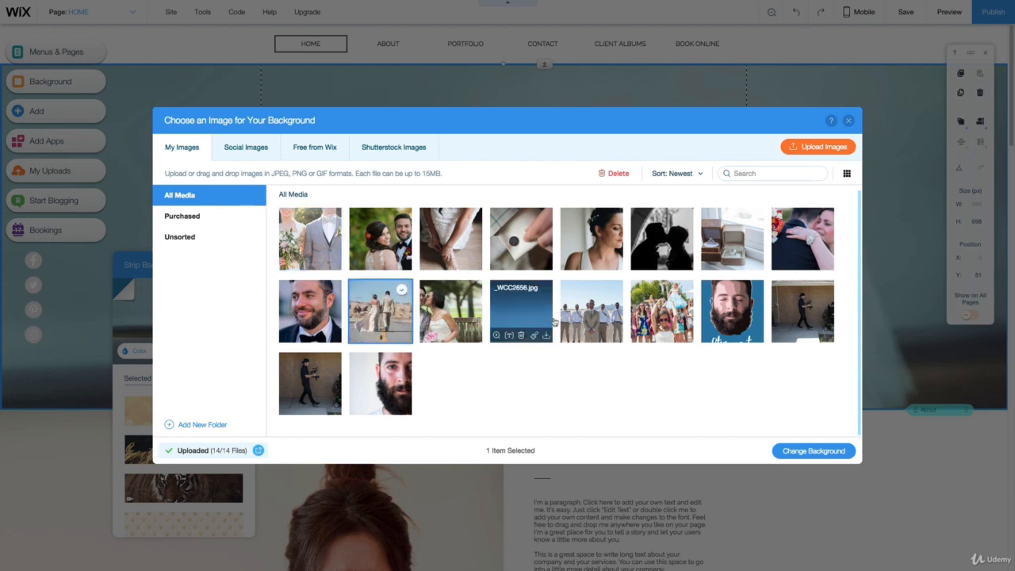
left_click(812, 452)
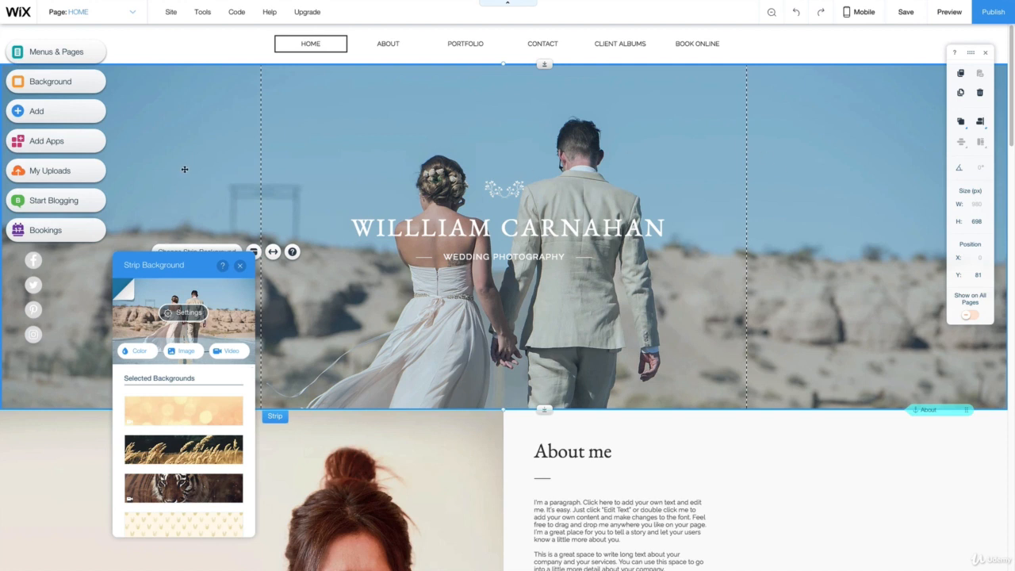
left_click(747, 223)
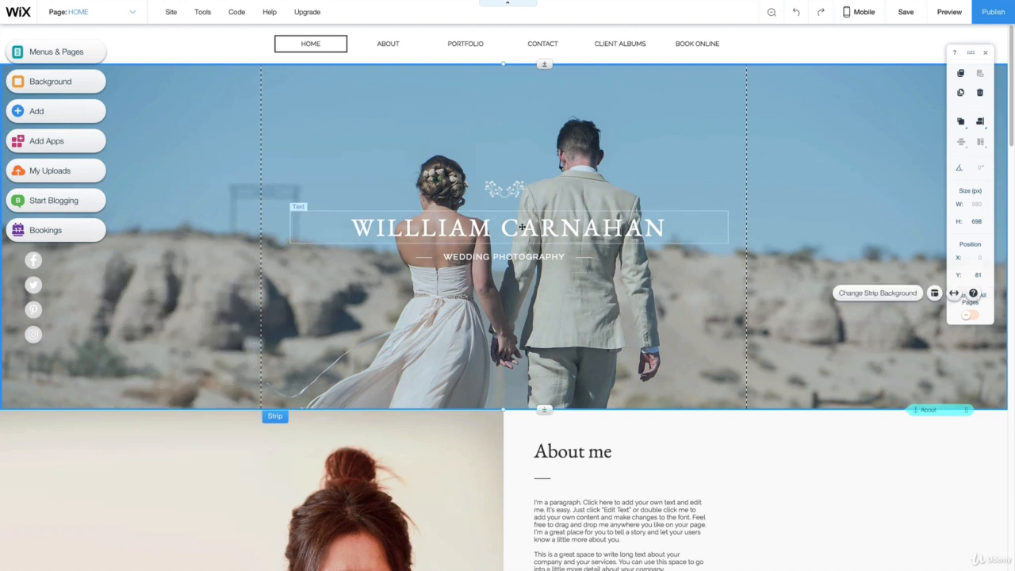
- Copy the three-paragraph biography from the about page of the photographer's existing website
scroll(308, 173, "down", 3)
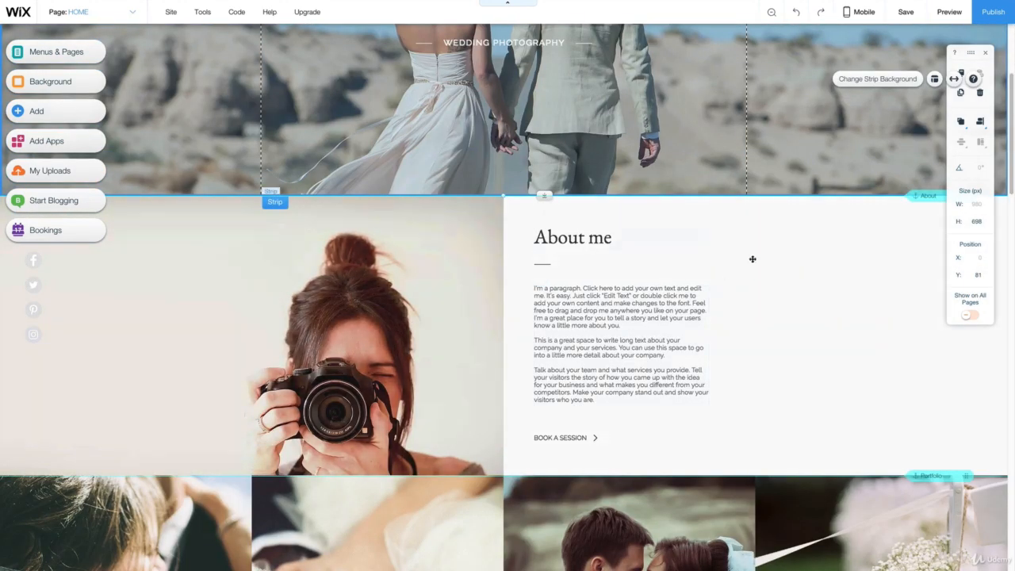
left_click(333, 21)
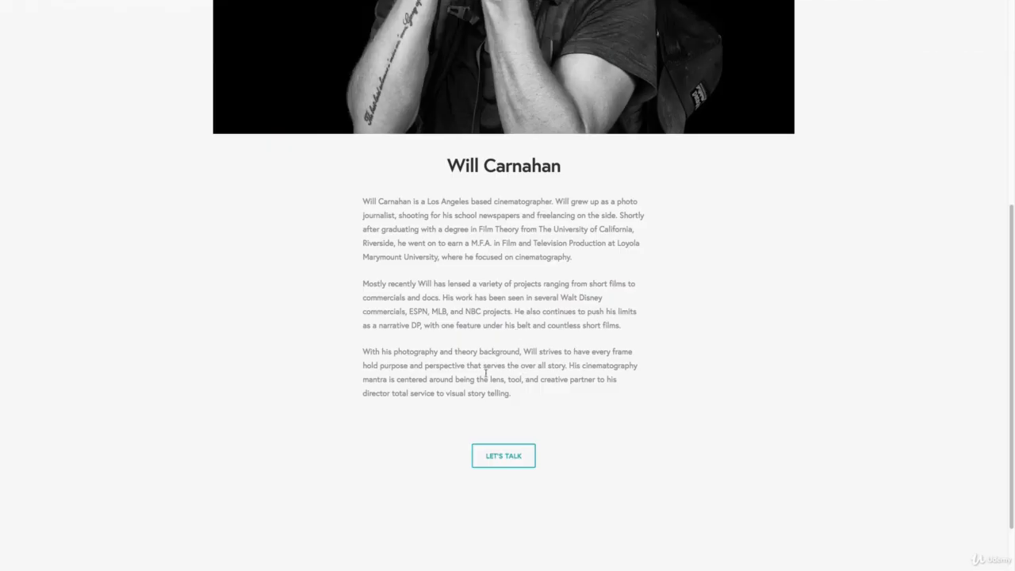
left_click_drag(514, 394, 361, 201)
key("ctrl+c")
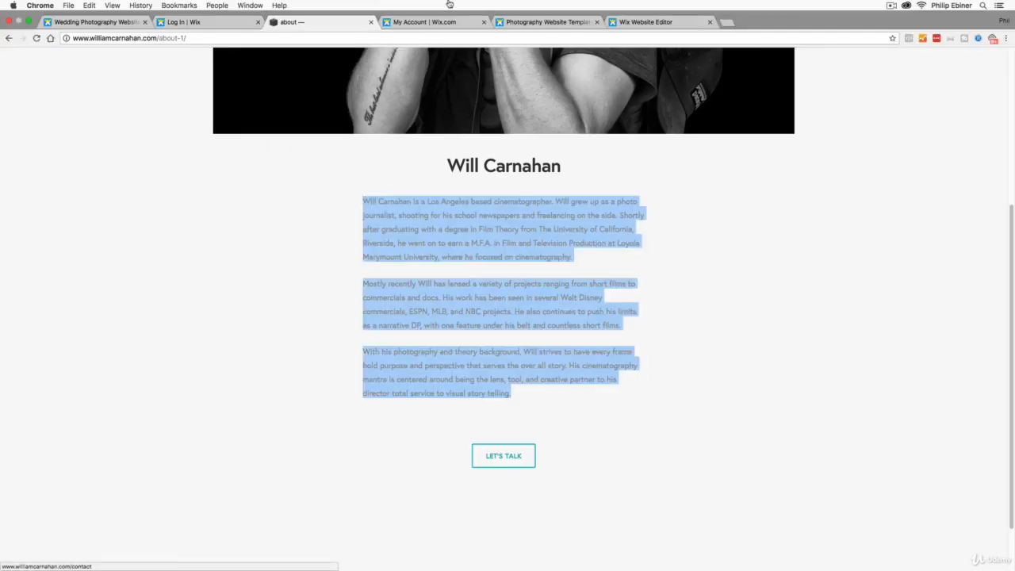
- Back in the Wix editor, replace the About me placeholder text with the copied biography and separate its paragraphs with blank lines
left_click(646, 22)
left_click(625, 367)
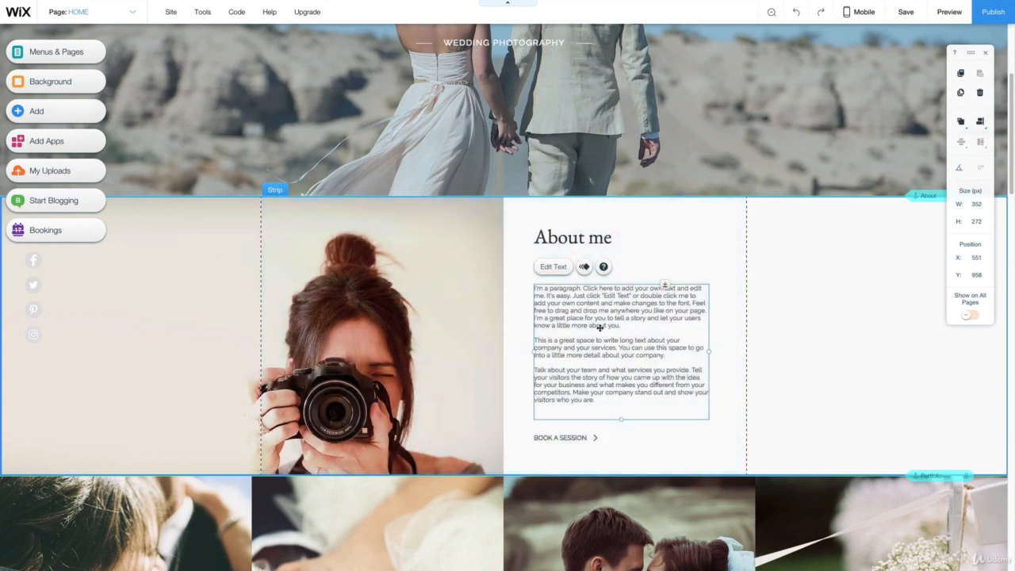
double_click(635, 317)
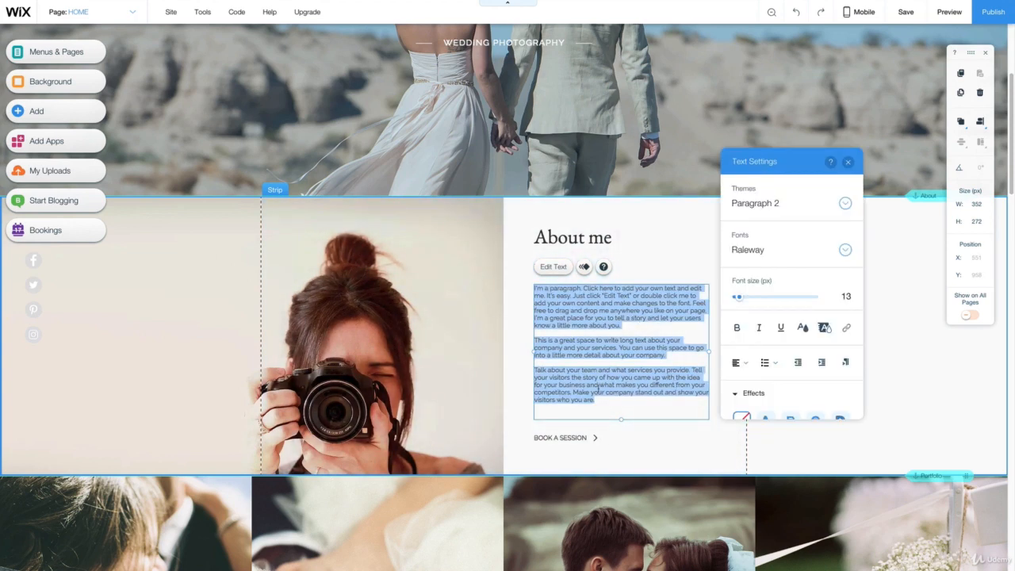
key("ctrl+v")
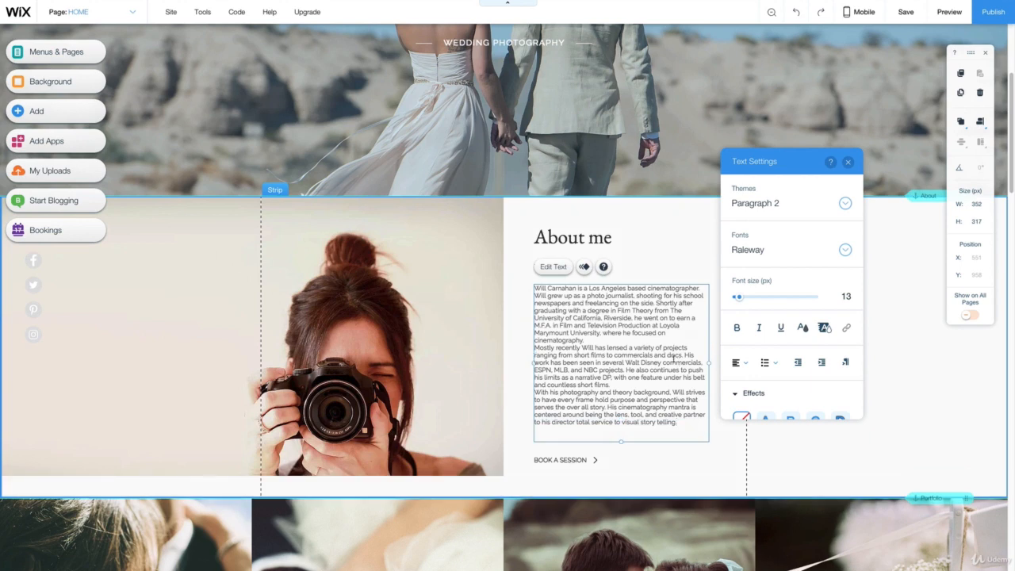
key("Return")
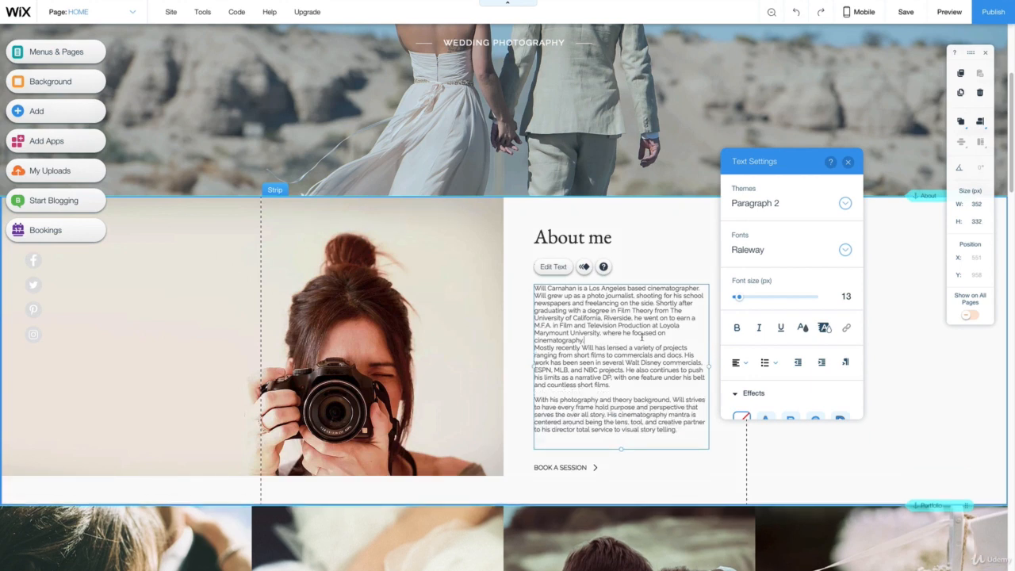
key("Return")
left_click(737, 270)
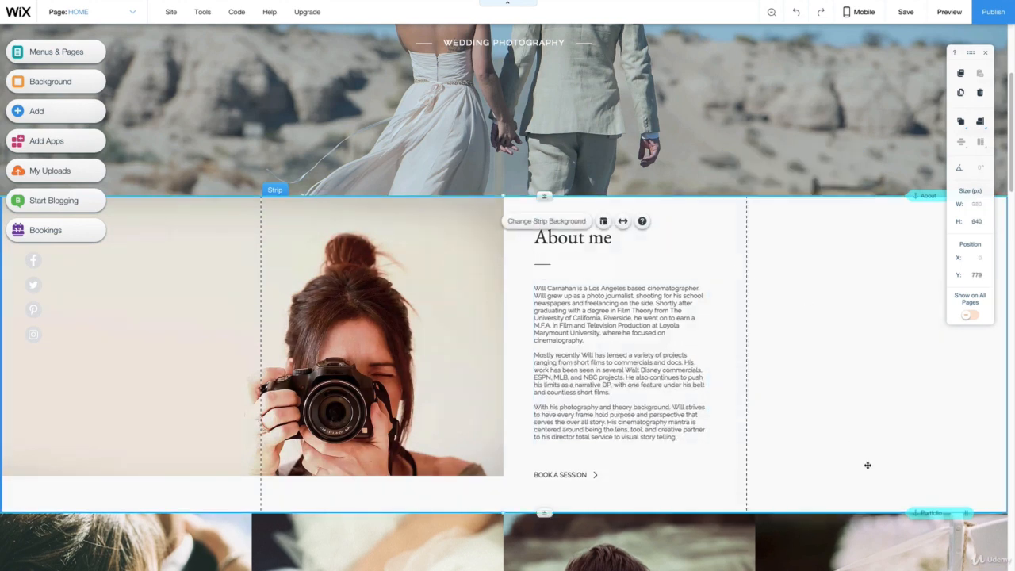
- Stretch the photo beside the About me text downward to a height of 640 px so it fills the strip
left_click(227, 288)
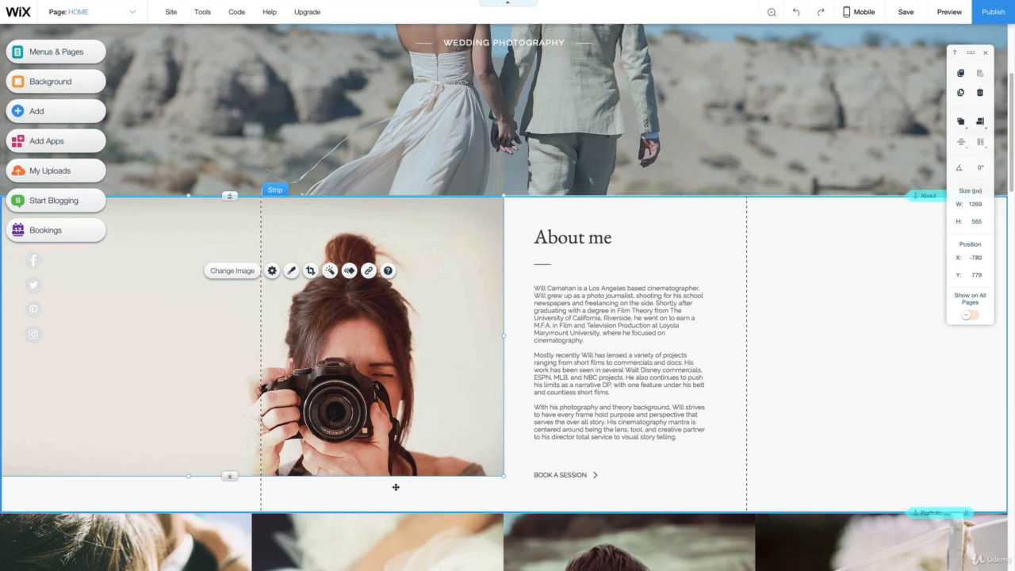
left_click(298, 161)
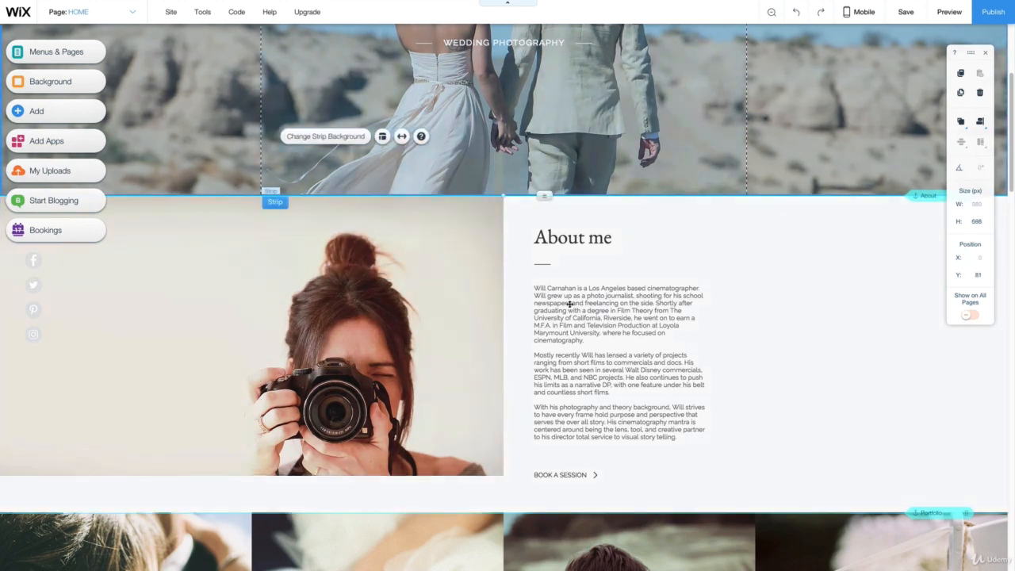
left_click(134, 381)
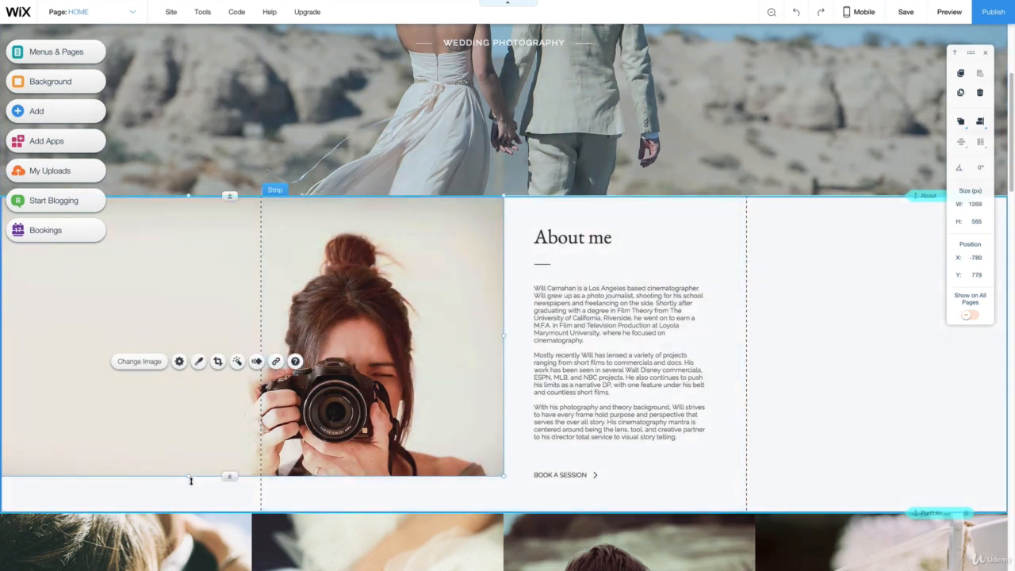
left_click_drag(190, 480, 193, 514)
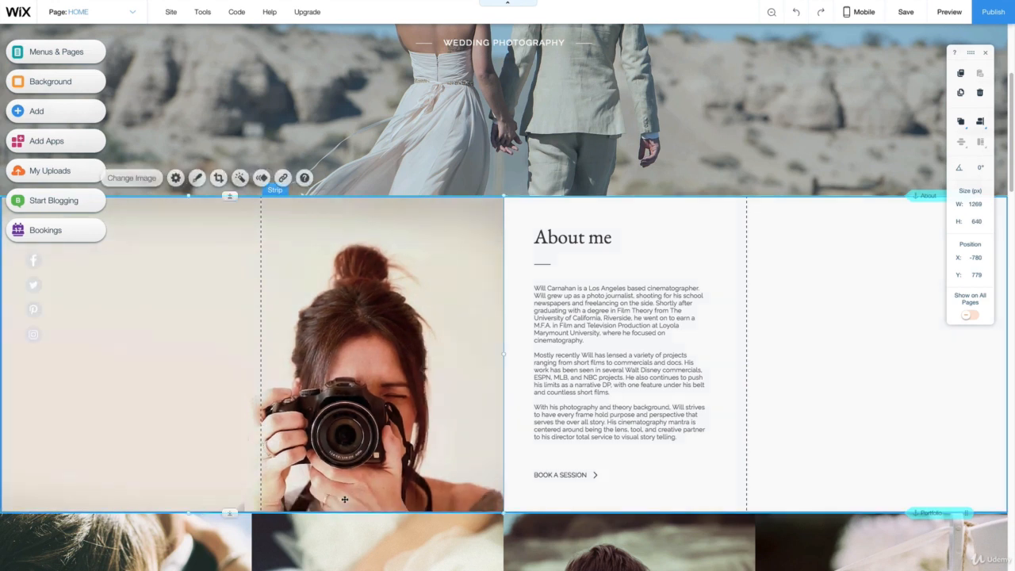
left_click(641, 488)
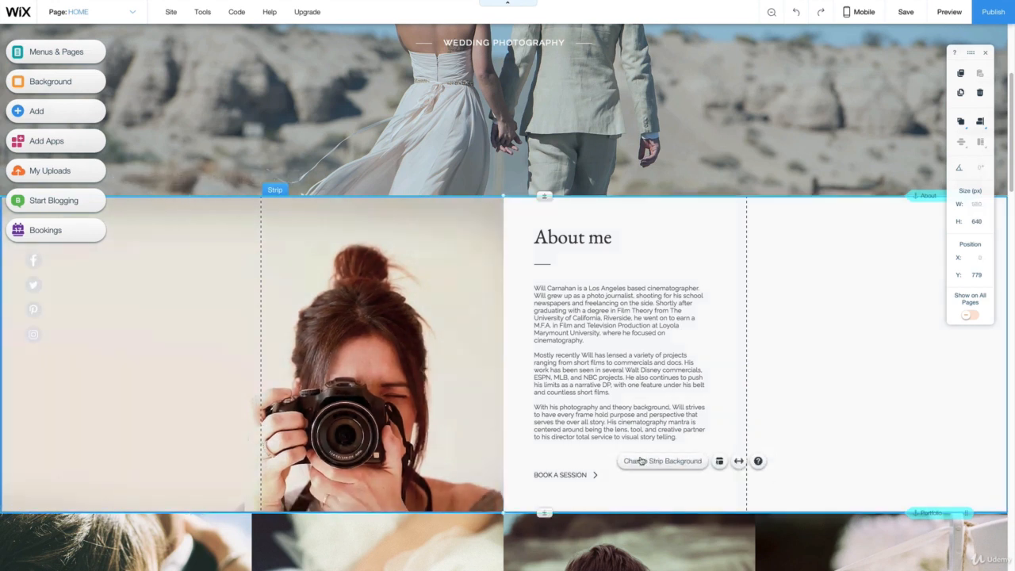
- Upload static1.squarespace.jpg from the WEDDING PHOTOS folder and replace the About me photo with it
left_click(147, 426)
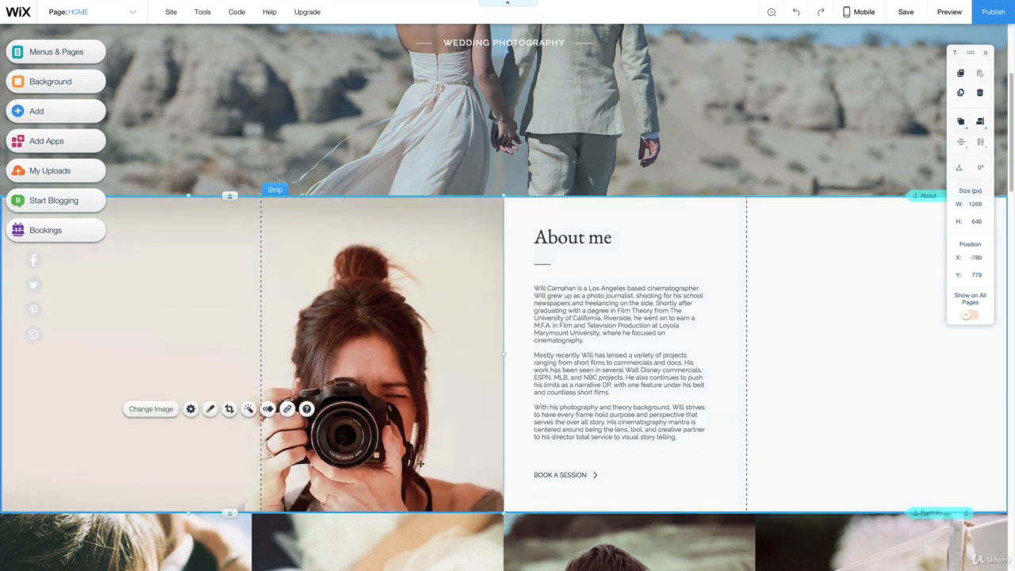
left_click(150, 409)
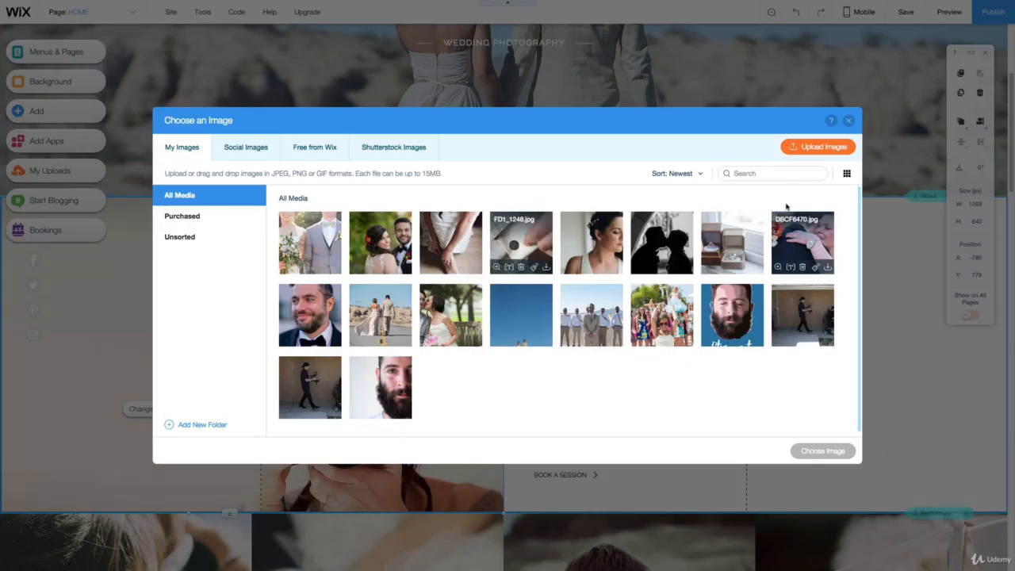
left_click(809, 146)
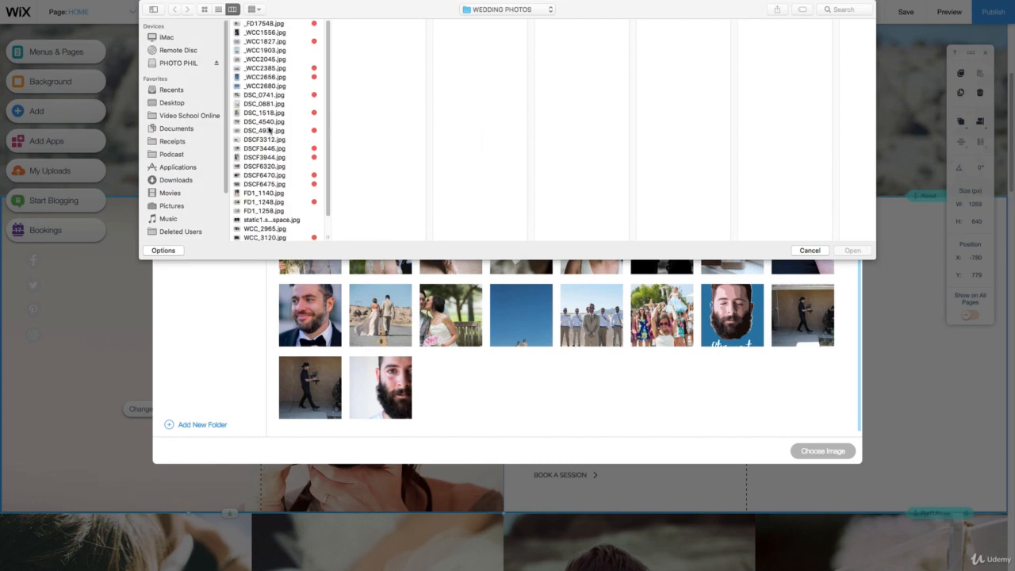
scroll(274, 139, "down", 1)
left_click(281, 203)
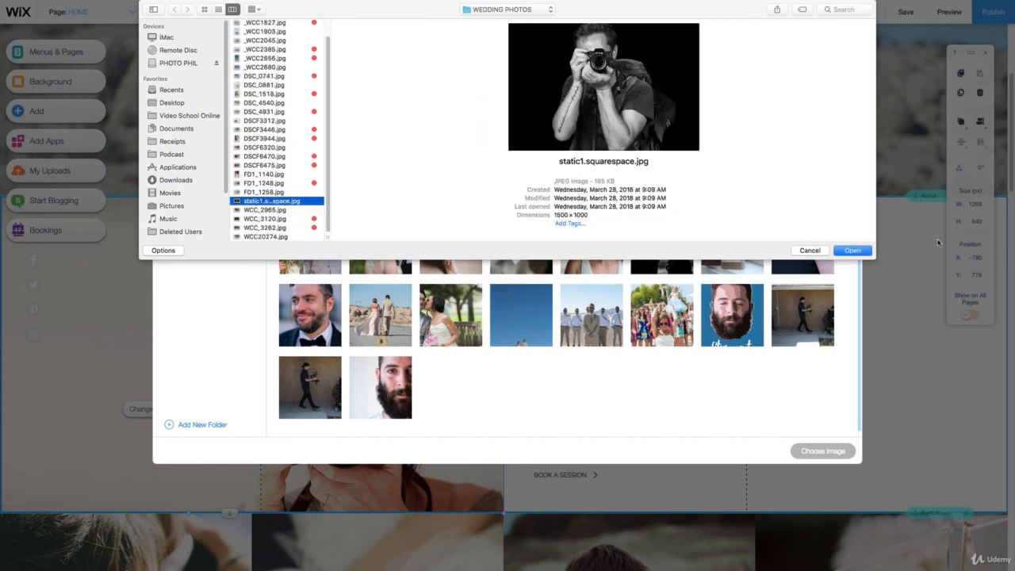
left_click(853, 250)
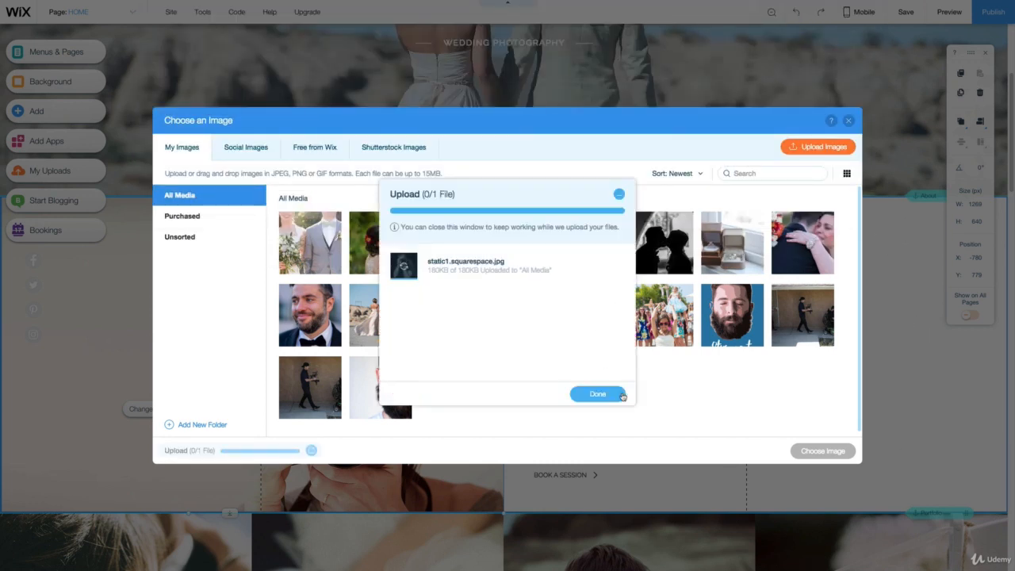
left_click(601, 379)
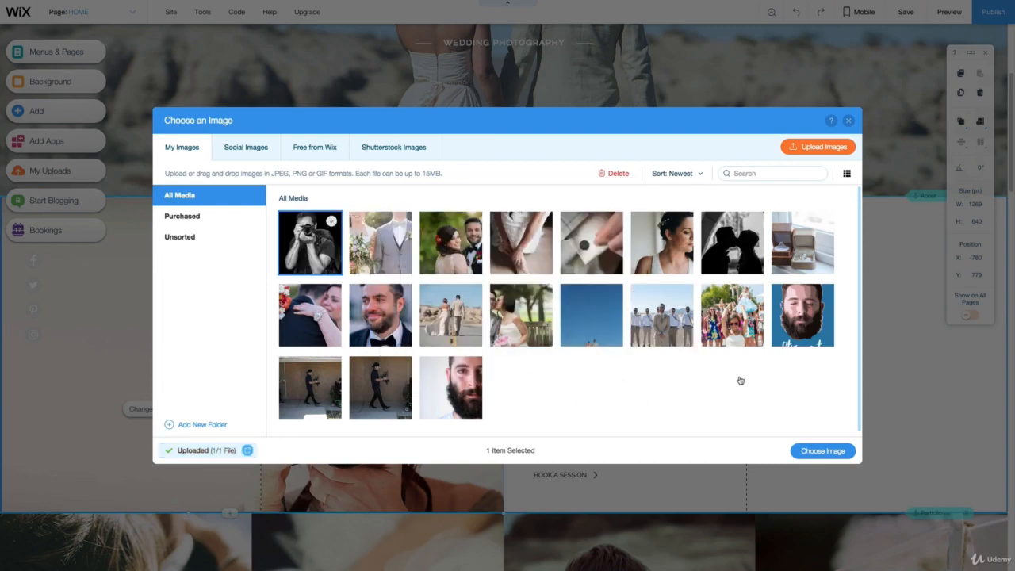
left_click(832, 450)
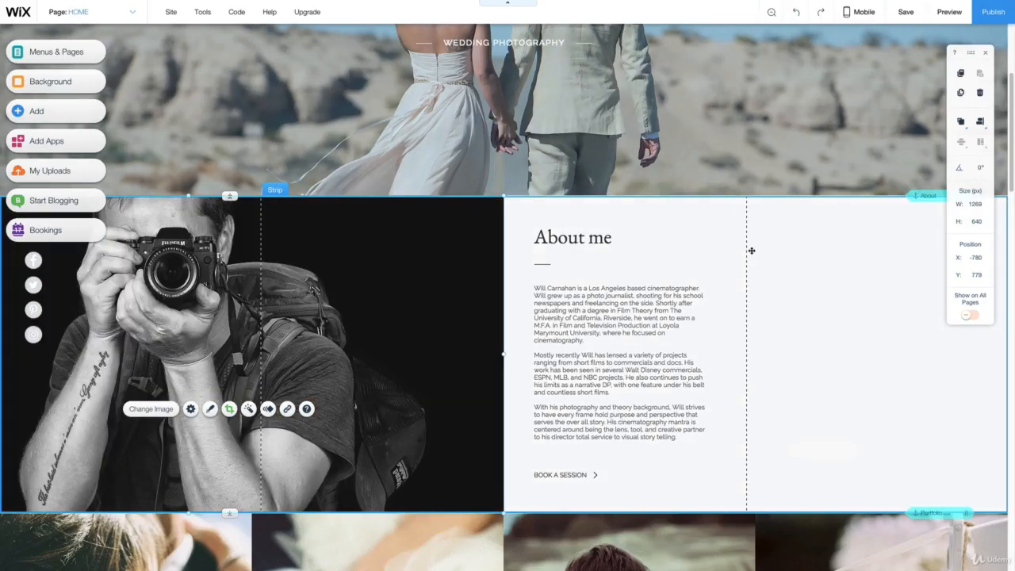
- Zoom the About me photo's crop out to 46% and apply the crop
left_click(149, 290)
left_click(135, 248)
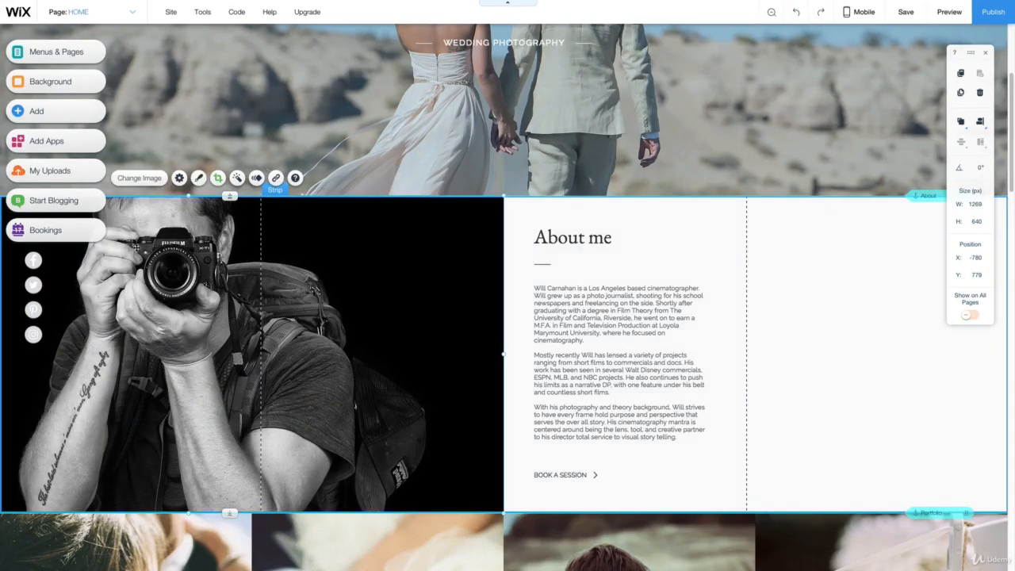
left_click(249, 281)
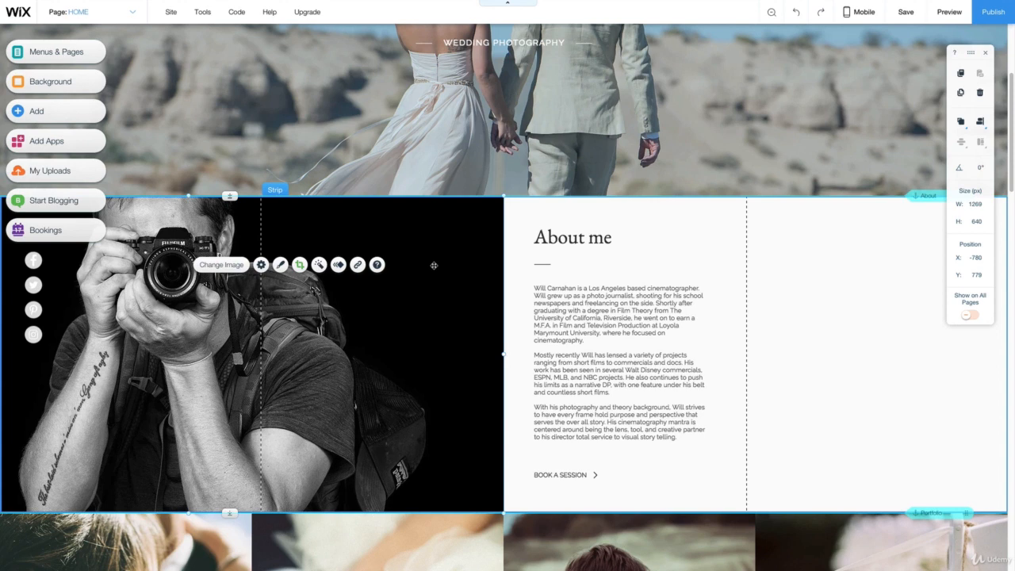
left_click(300, 265)
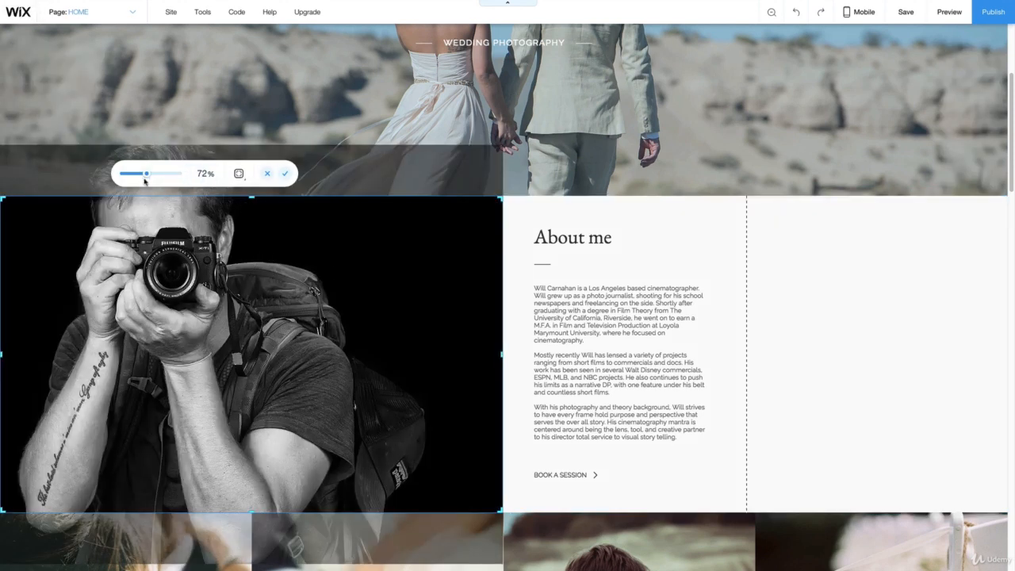
mouse_move(145, 181)
left_mouse_down()
mouse_move(116, 176)
mouse_move(142, 174)
left_mouse_up()
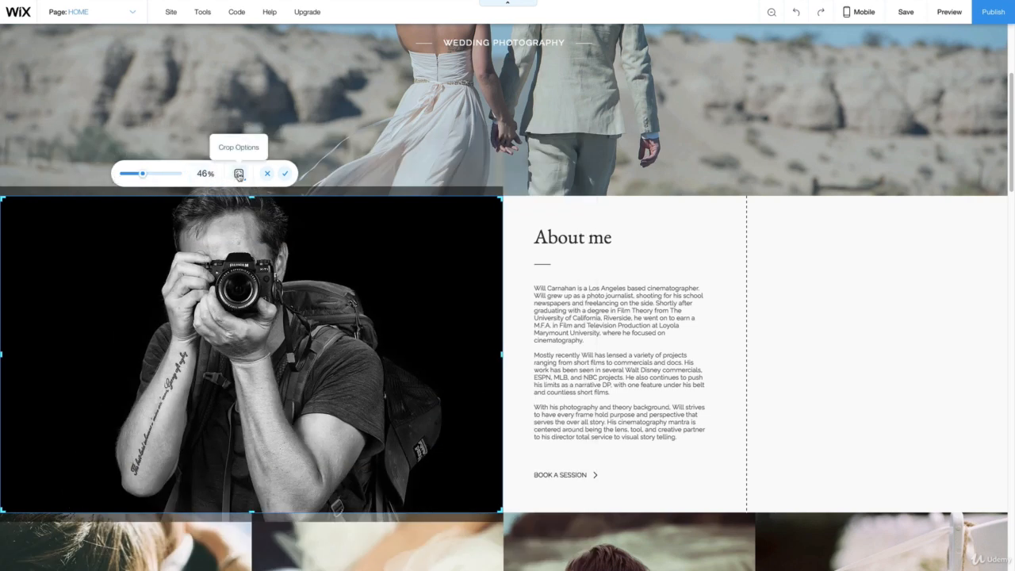
left_click(285, 173)
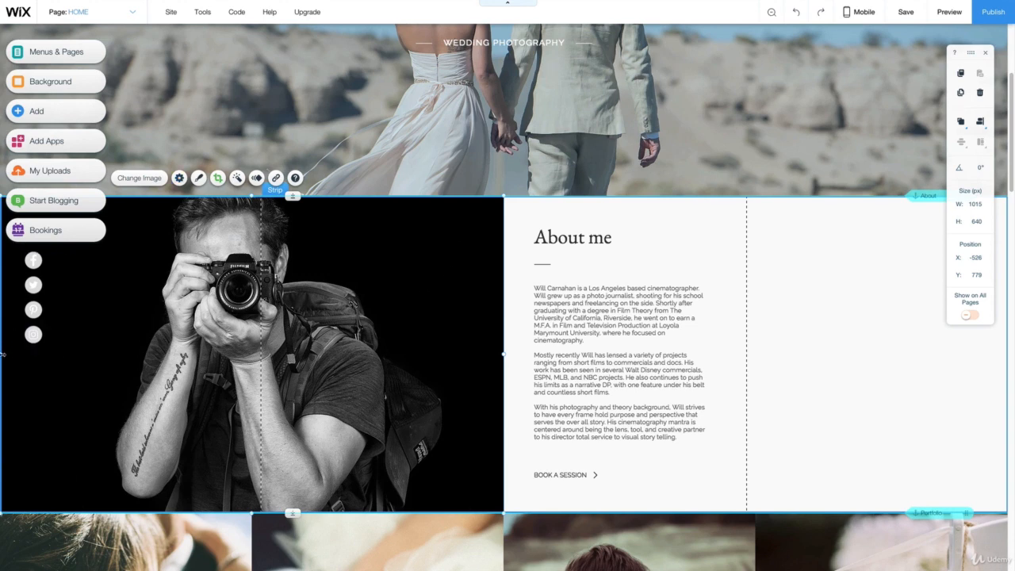
- Narrow the About me photo from its outer edge to about 489 px wide and apply a 41% crop zoom
left_click_drag(2, 355, 263, 356)
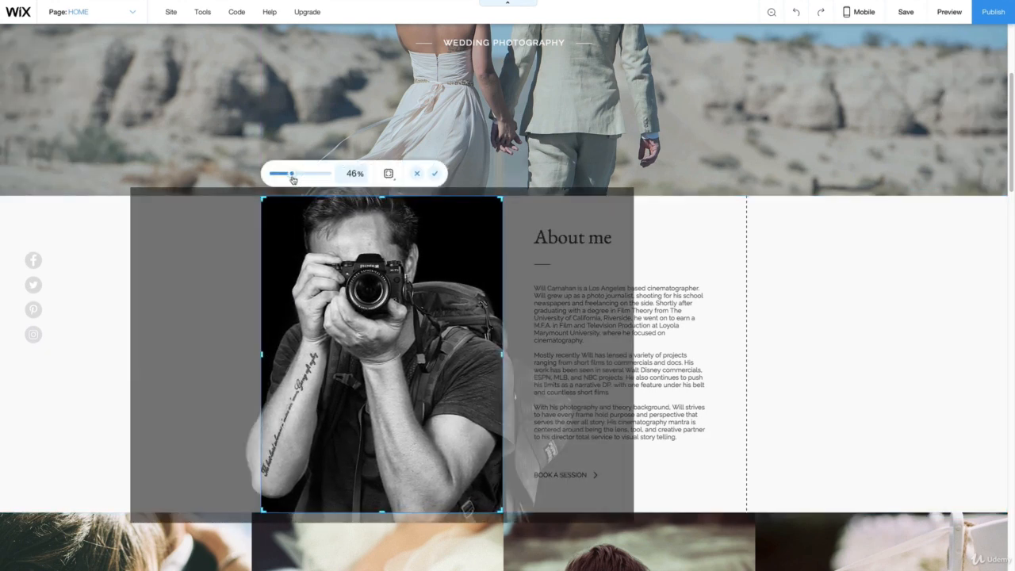
left_click_drag(295, 179, 289, 178)
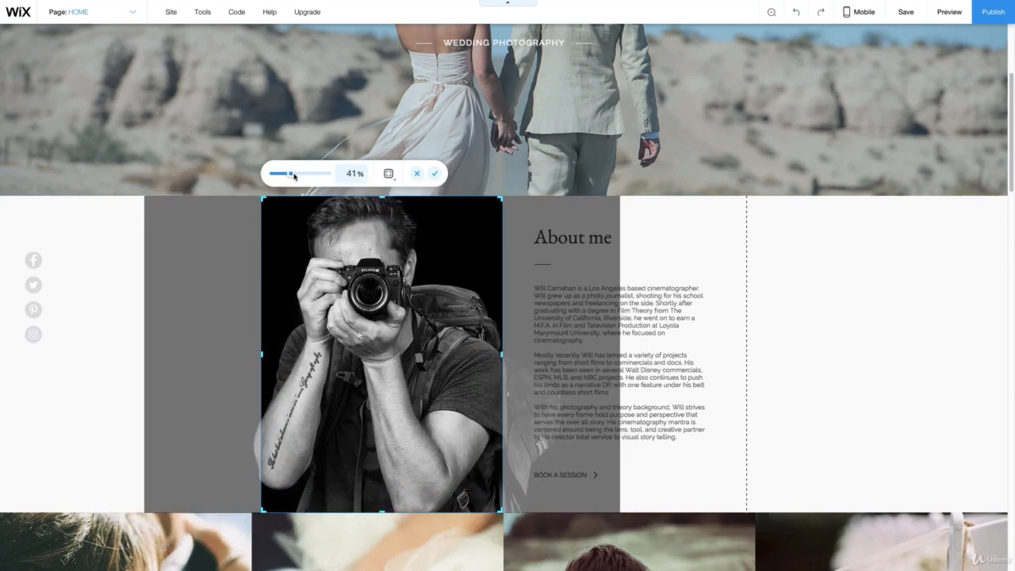
left_click(434, 173)
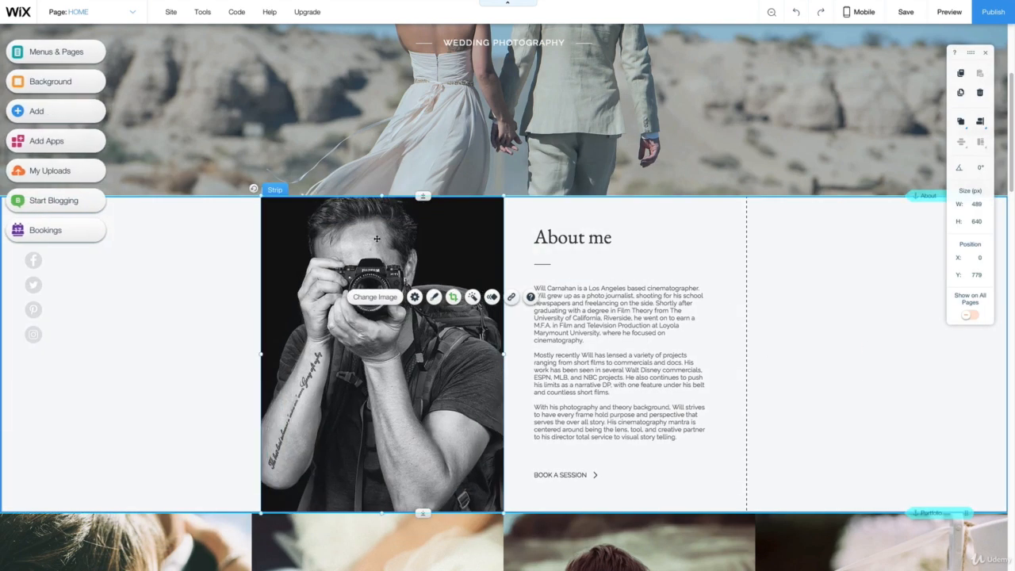
left_click(897, 341)
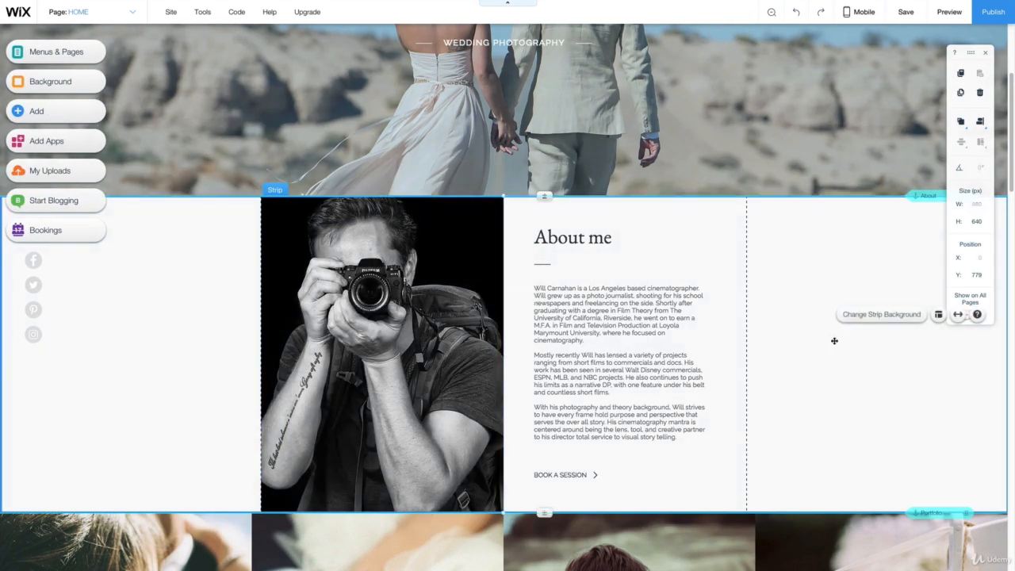
- Open the portfolio gallery's media manager and delete all twelve placeholder images
scroll(842, 327, "down", 4)
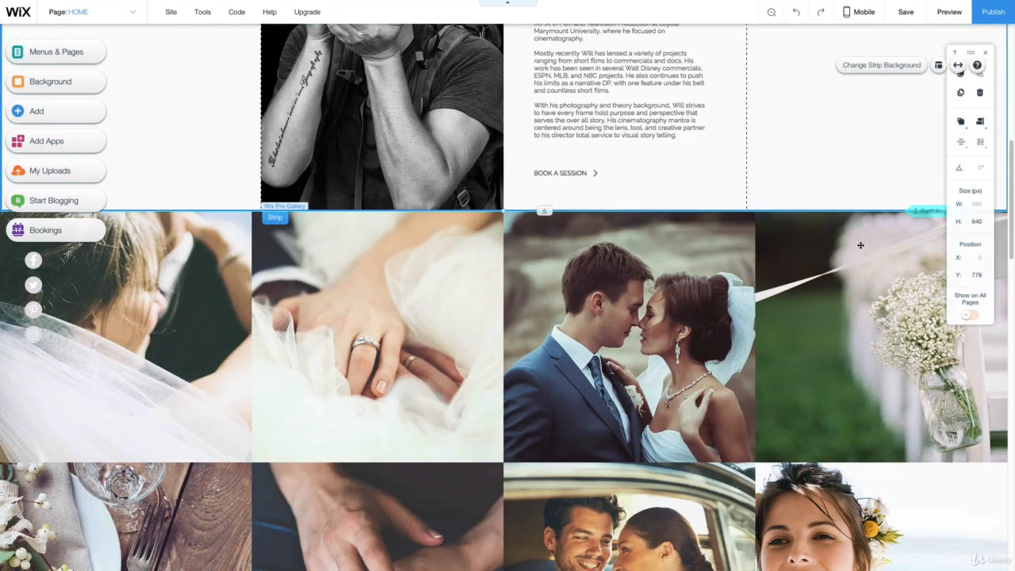
left_click(164, 271)
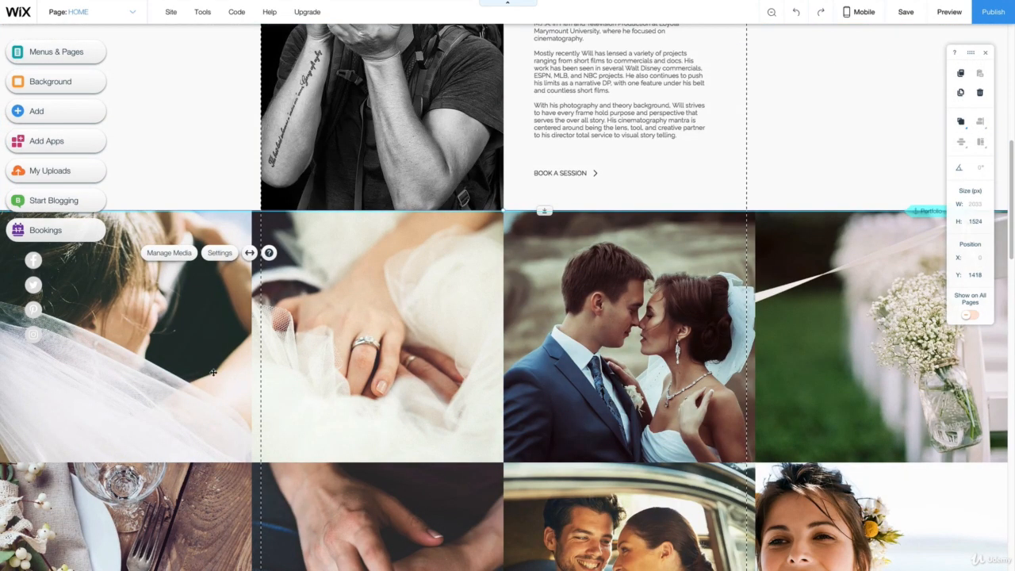
scroll(810, 287, "down", 4)
scroll(808, 292, "up", 4)
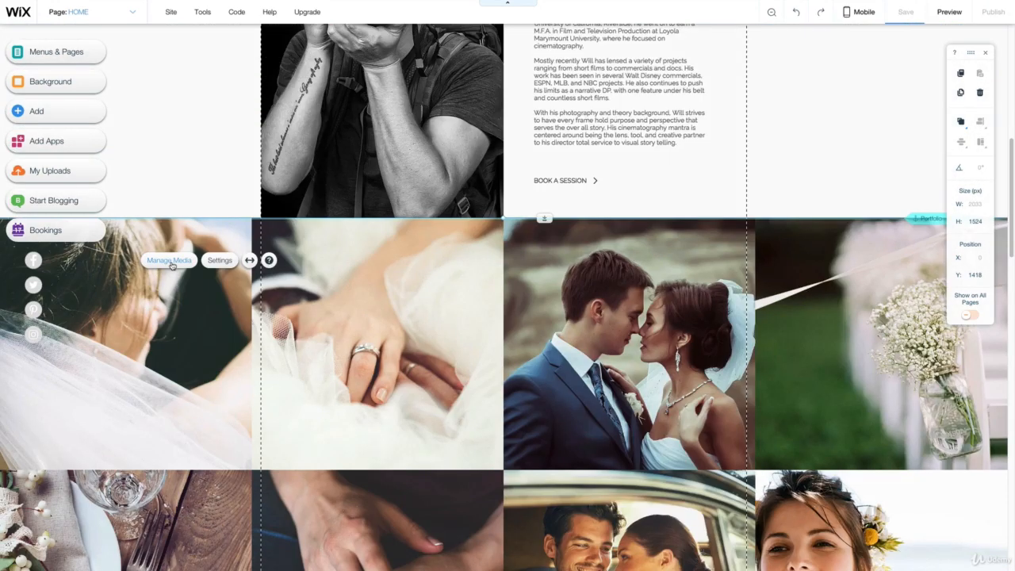
left_click(169, 261)
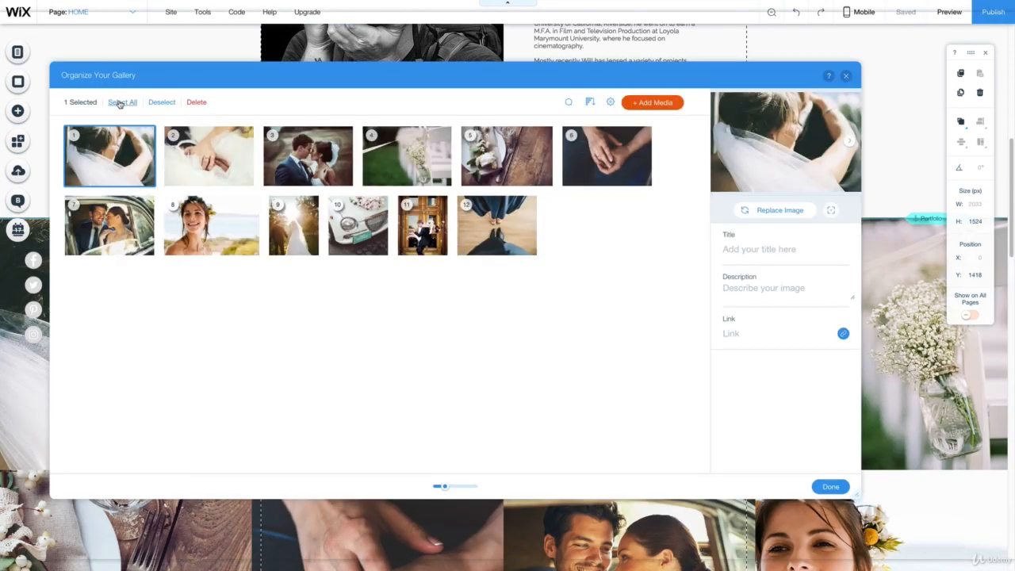
left_click(122, 101)
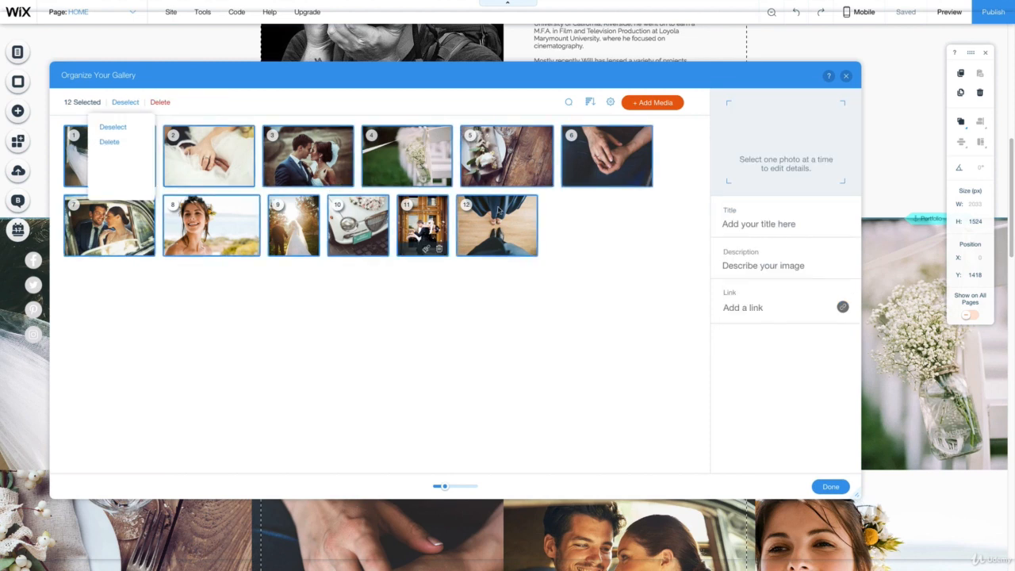
left_click(110, 142)
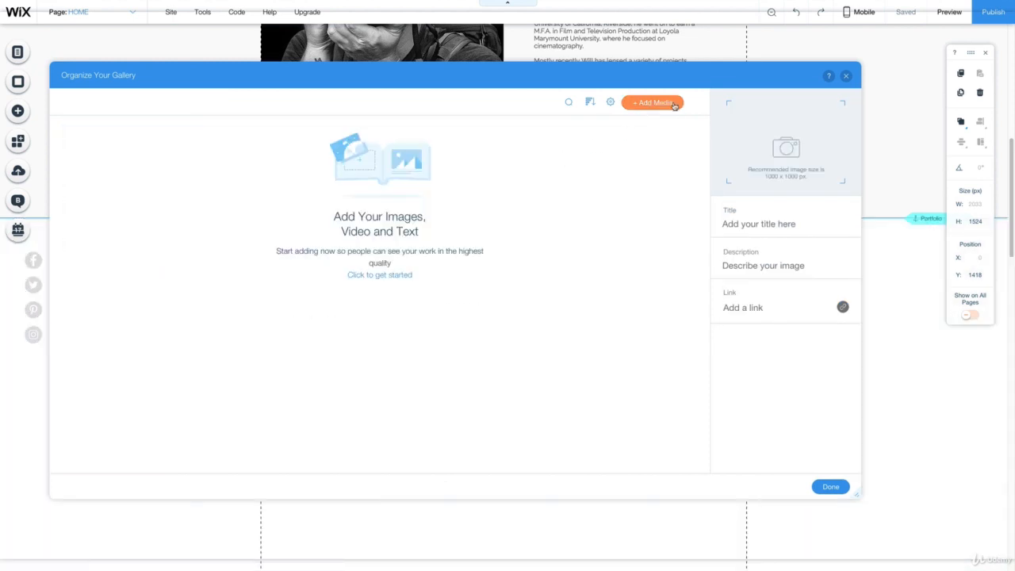
- Add thirteen wedding photos from My Images to the gallery, leaving out the desert couple, the photographer portraits and the camera operator shots
left_click(658, 104)
left_click(644, 136)
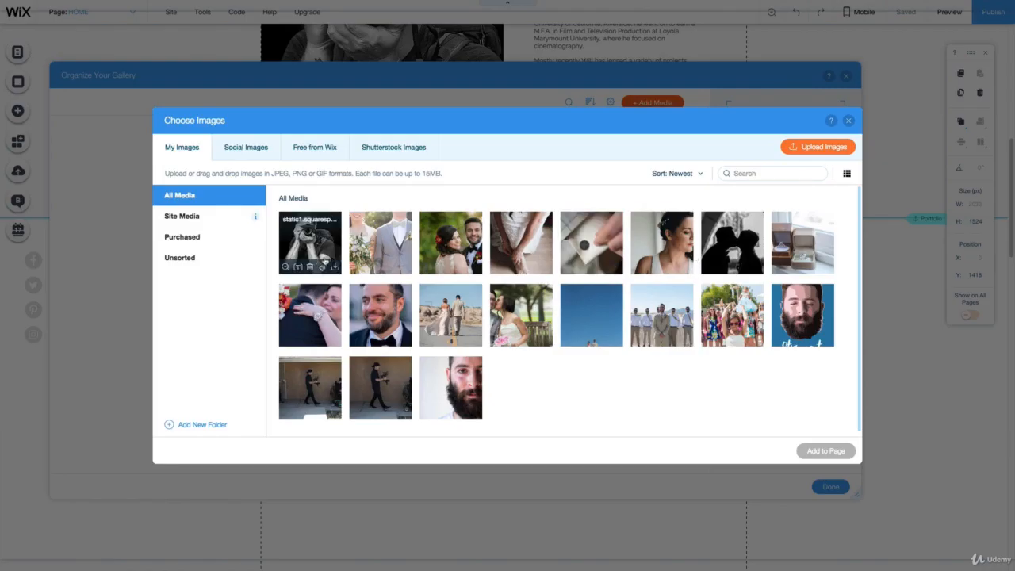
left_click(381, 234)
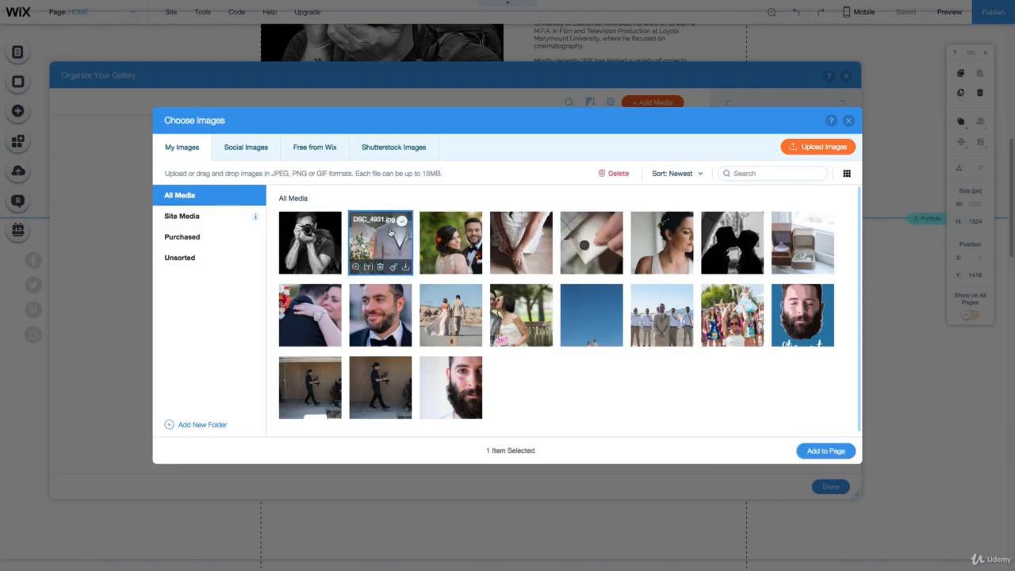
left_click(454, 233)
left_click(520, 234)
left_click(592, 234)
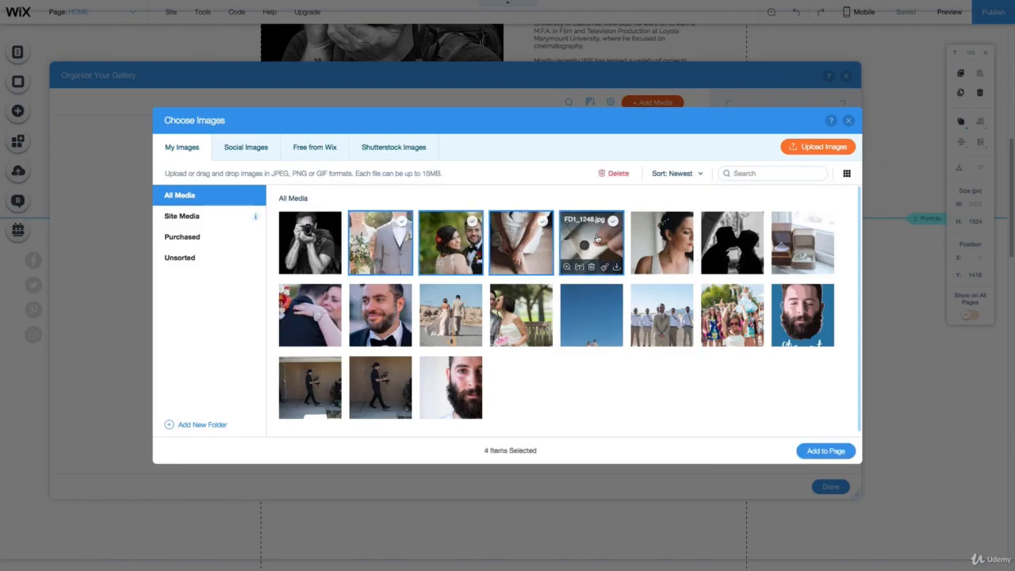
left_click(662, 234)
left_click(727, 237)
left_click(800, 238)
left_click(310, 313)
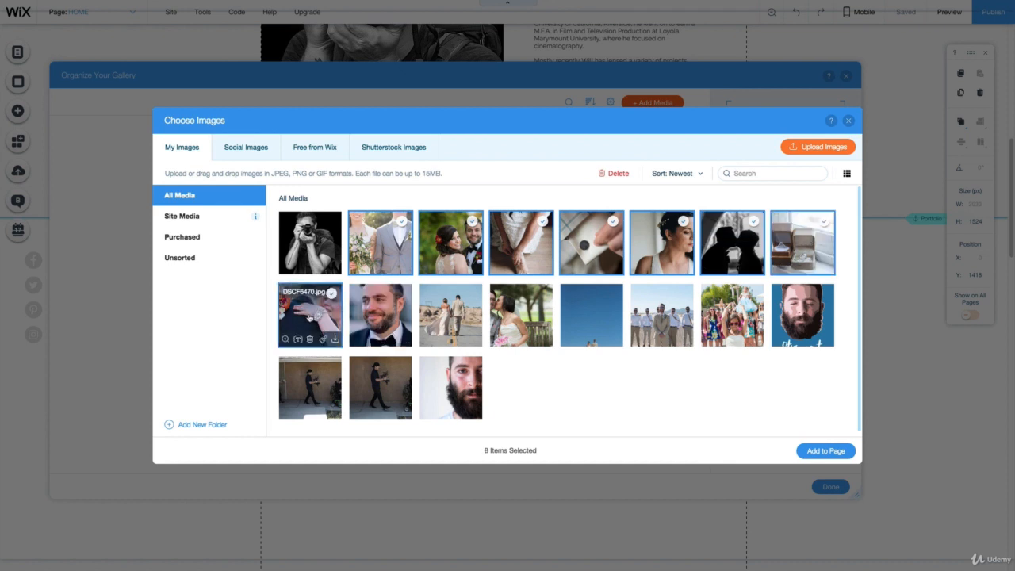
left_click(394, 310)
left_click(523, 313)
left_click(602, 314)
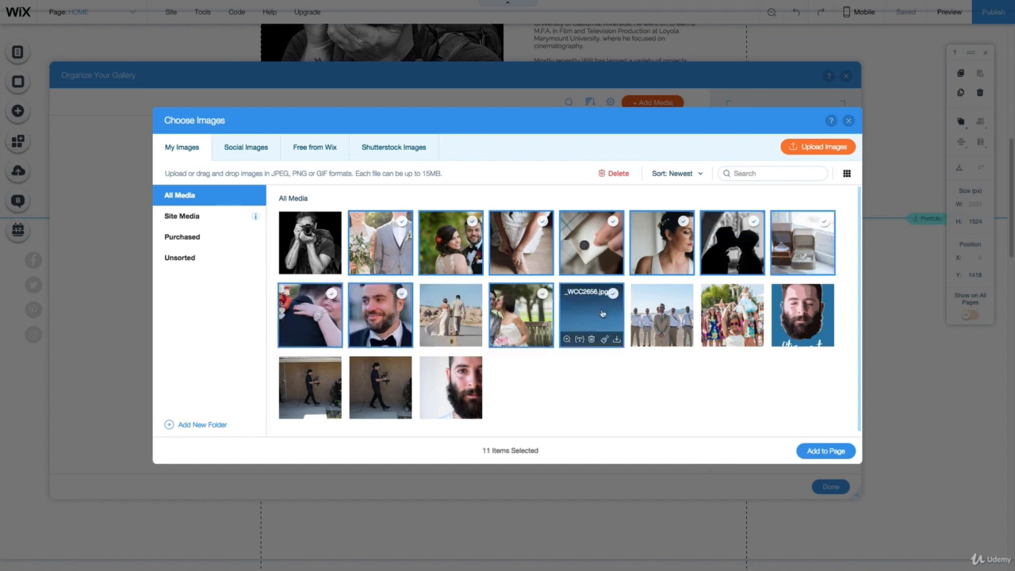
left_click(661, 313)
left_click(731, 313)
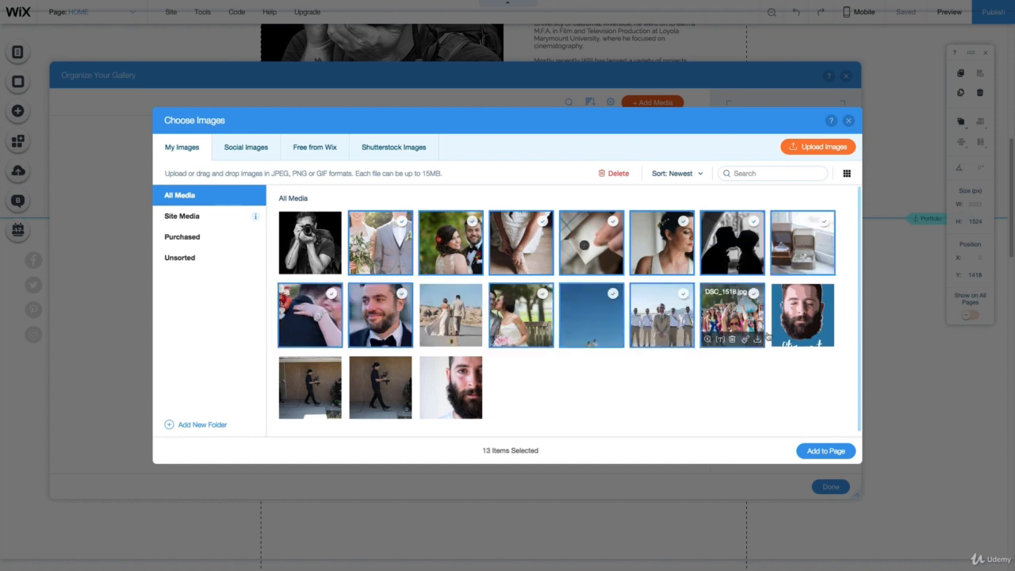
left_click(823, 451)
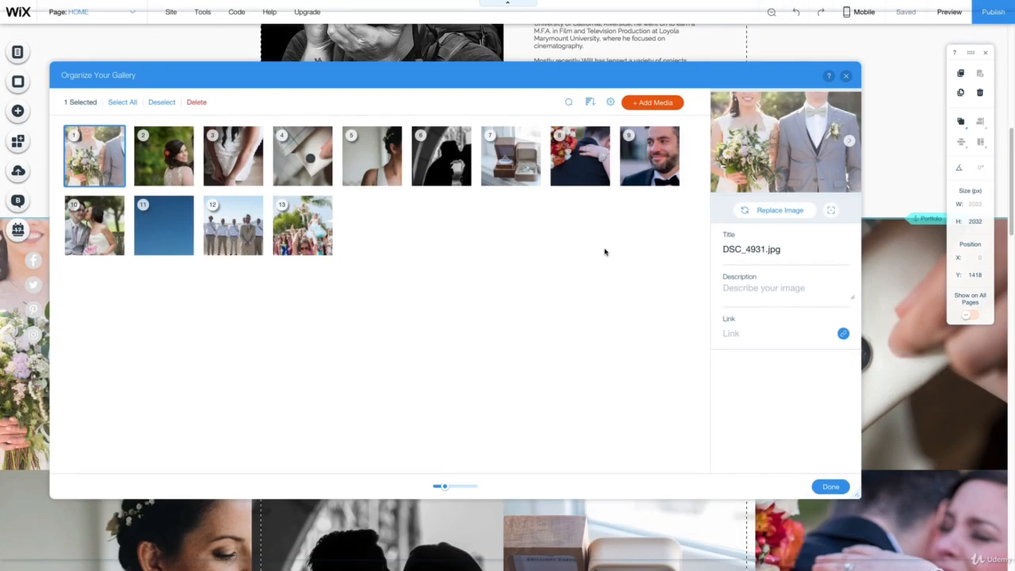
- Reorder the gallery so the white dress photo is second, the bridesmaids group third and the red-bouquet embrace fourth
left_click_drag(168, 158, 371, 159)
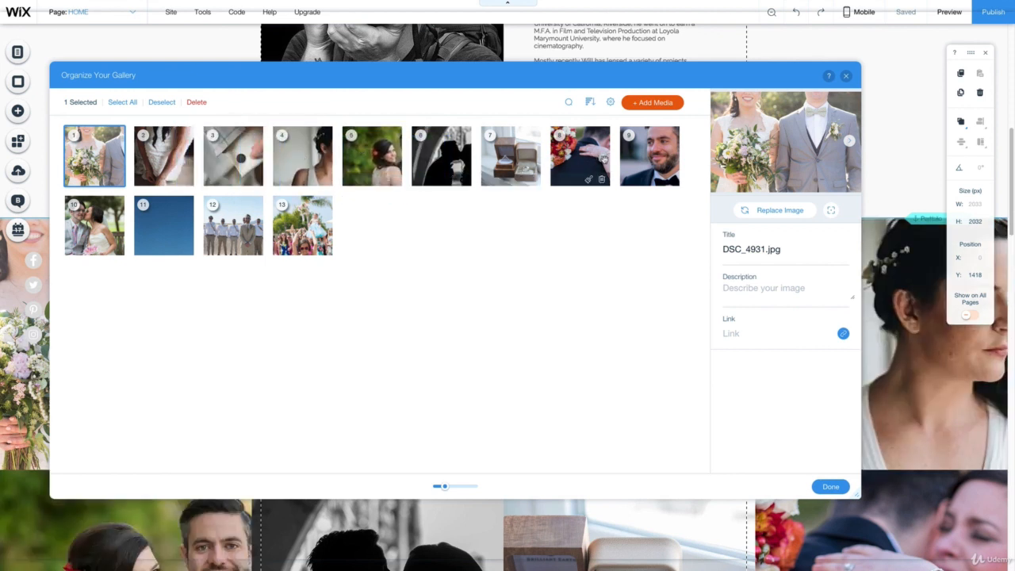
left_click_drag(579, 155, 230, 151)
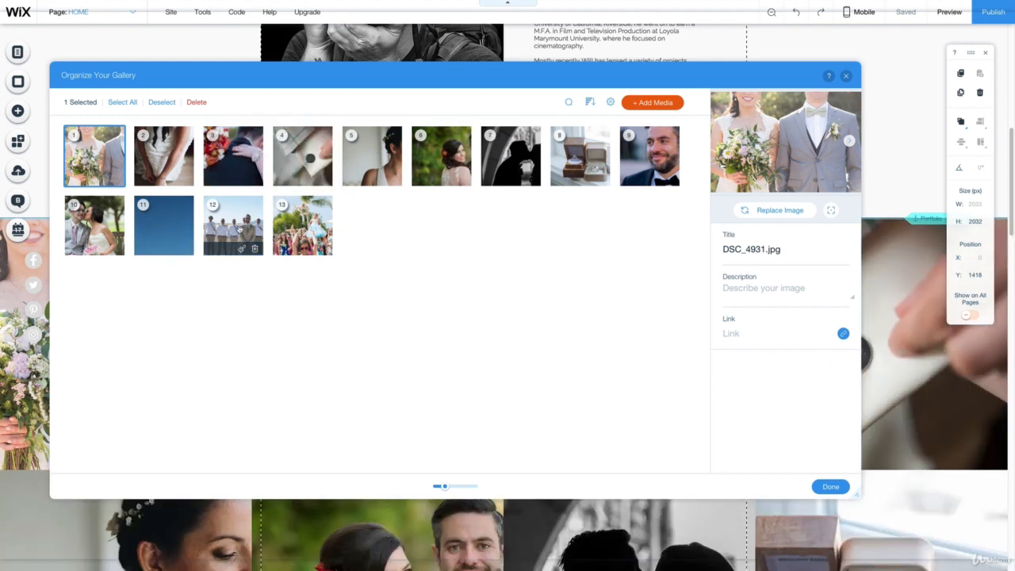
left_click_drag(229, 238, 295, 151)
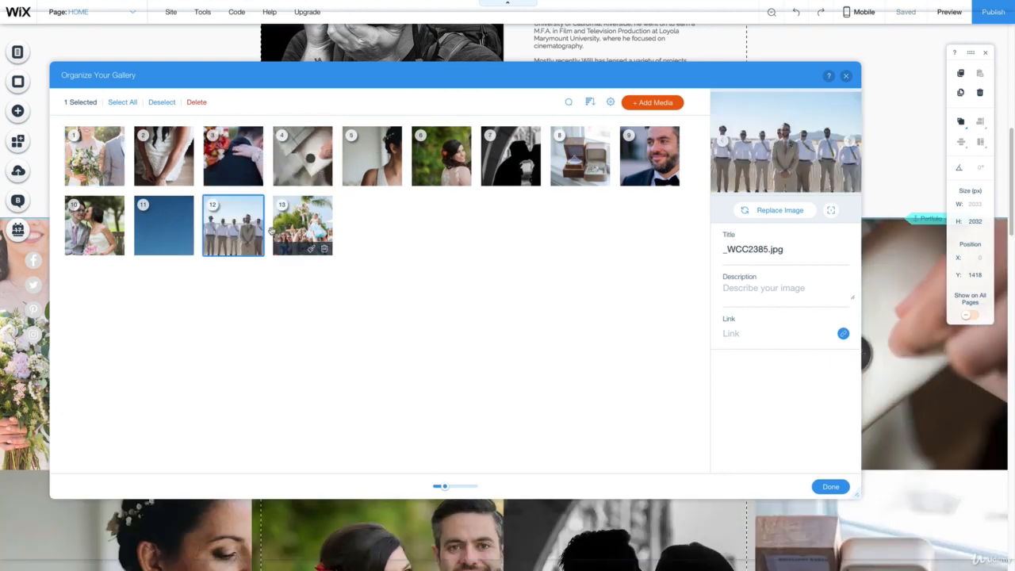
left_click_drag(304, 225, 238, 150)
left_click(95, 155)
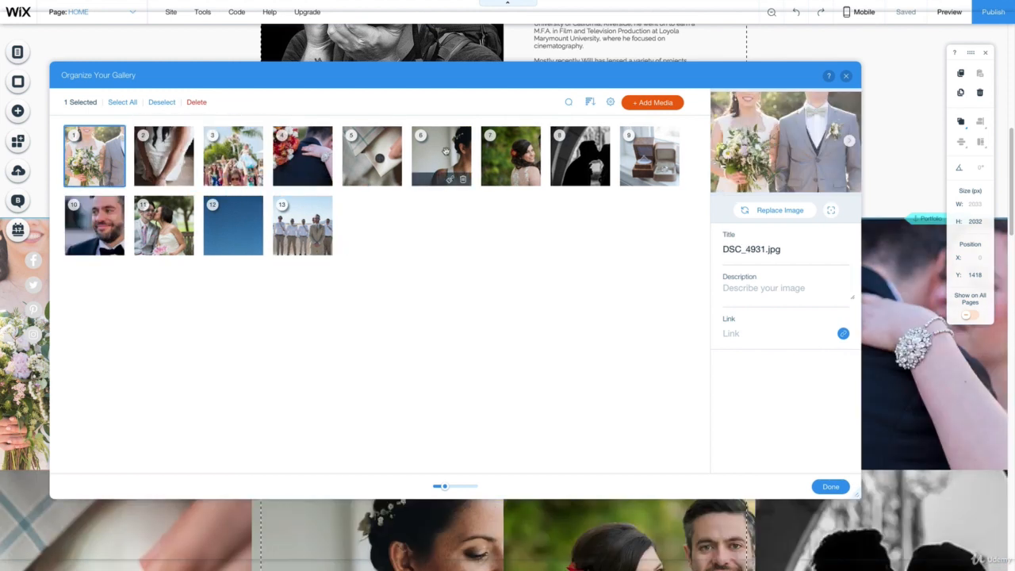
- Move the kissing silhouette to sixth place, the smiling couple to seventh, the bride's profile to eighth and the groomsmen to twelfth
left_click_drag(504, 155, 407, 149)
left_click_drag(571, 157, 419, 160)
left_click_drag(302, 225, 233, 225)
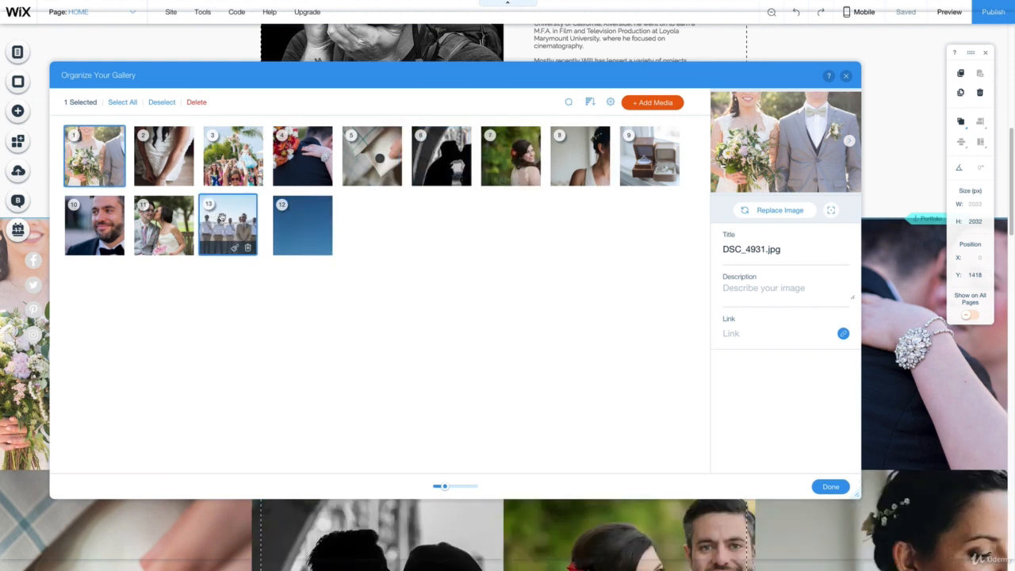
- Look through the previews and titles of the first six gallery photos and close the gallery organizer
left_click(590, 102)
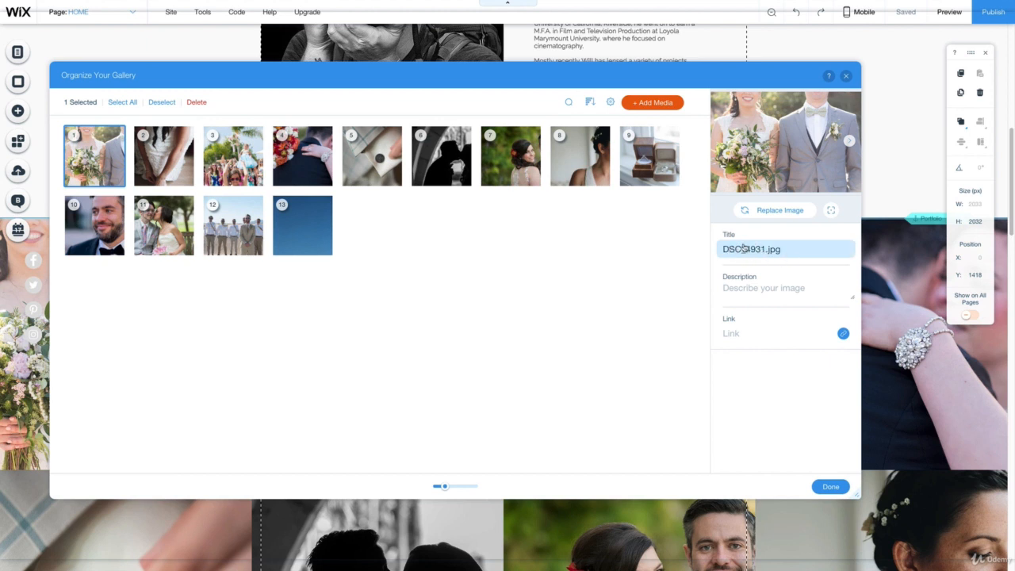
key("Right")
key("Right")
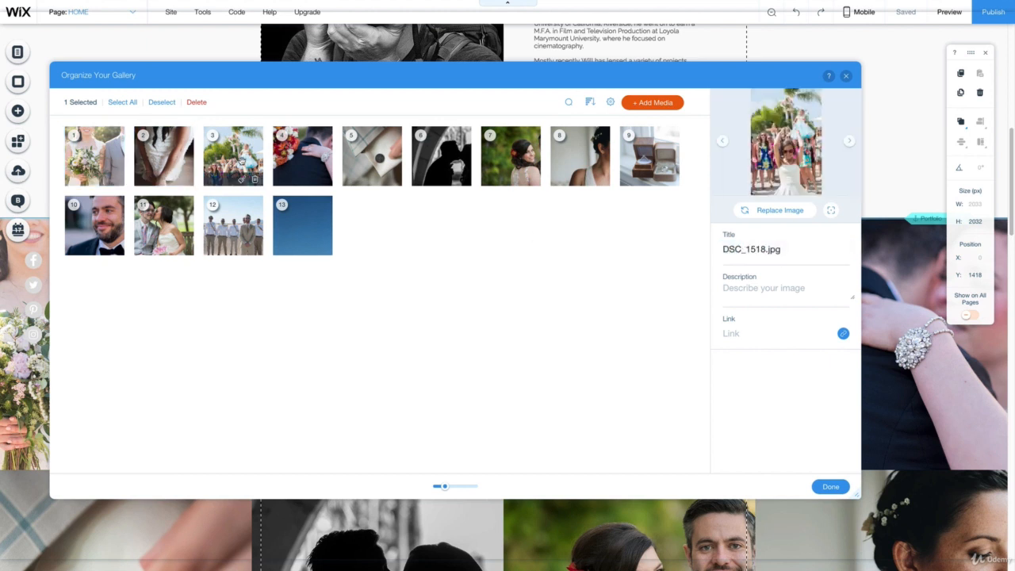
key("Right")
key("Right")
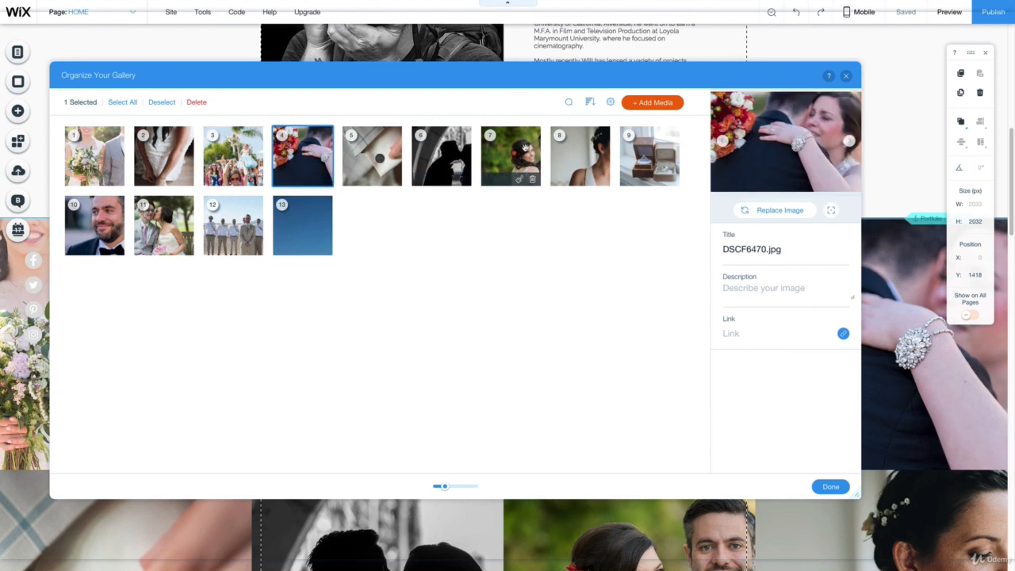
key("Right")
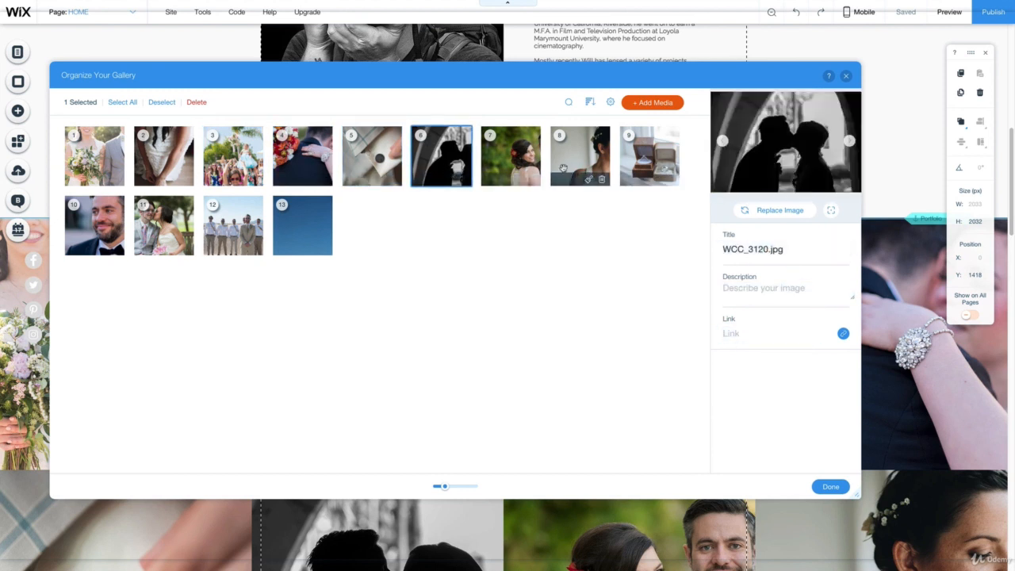
left_click(830, 487)
- Examine how the rearranged portfolio gallery's rows and crops look on the page, down to the last photo
scroll(788, 368, "down", 5)
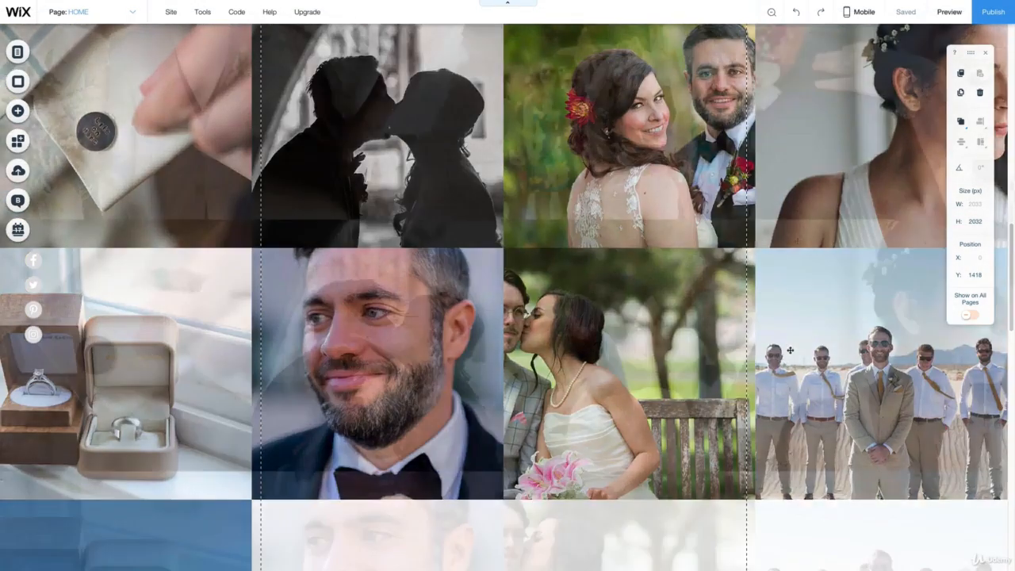
scroll(792, 317, "up", 6)
scroll(793, 243, "down", 2)
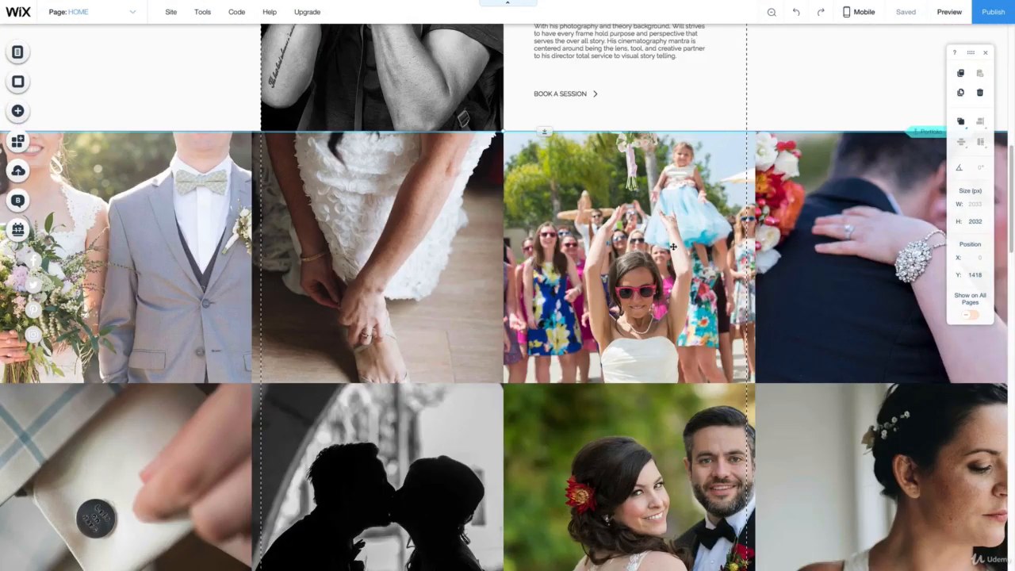
scroll(672, 246, "down", 3)
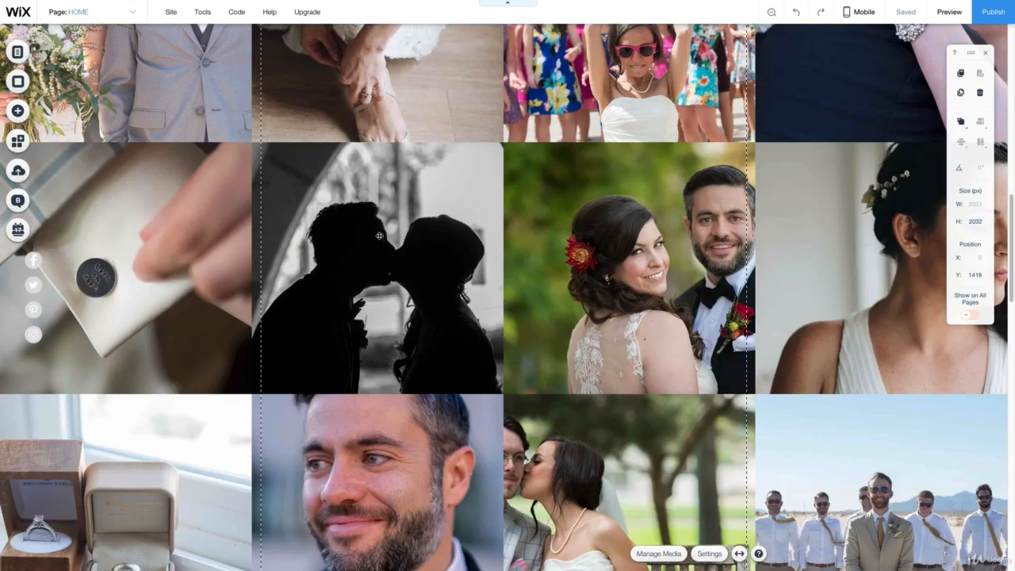
scroll(634, 192, "down", 3)
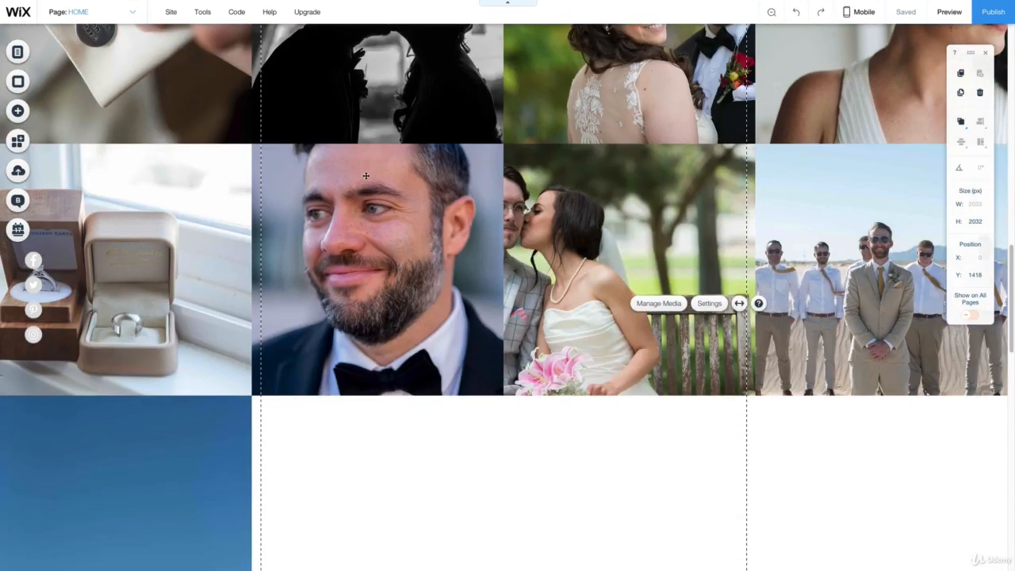
scroll(381, 258, "down", 4)
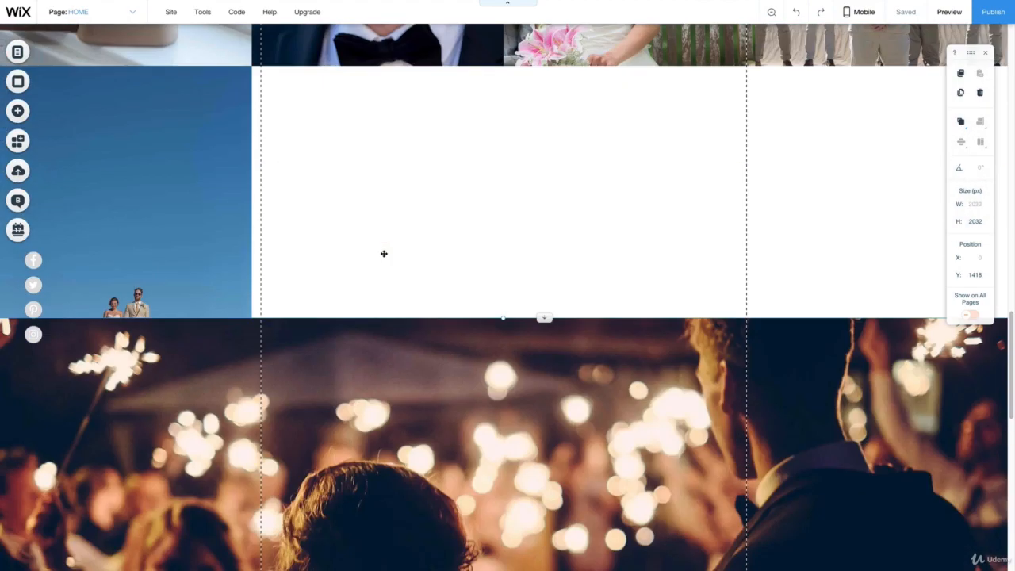
scroll(384, 254, "up", 7)
scroll(560, 258, "up", 5)
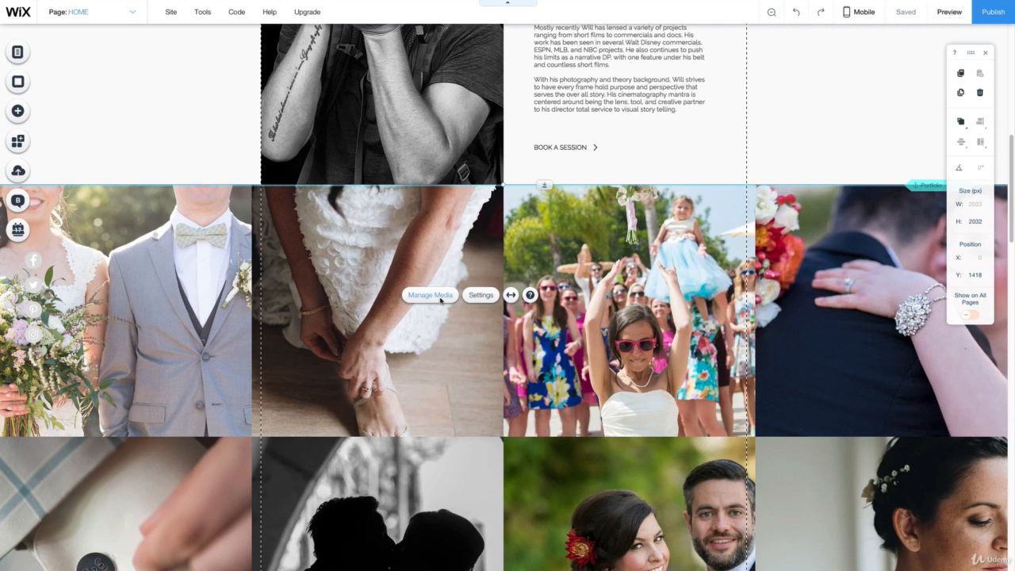
- Reopen the gallery's media manager and set the focal point of the second photo, DSCF3944.jpg, on the hands above the shoe
left_click(436, 295)
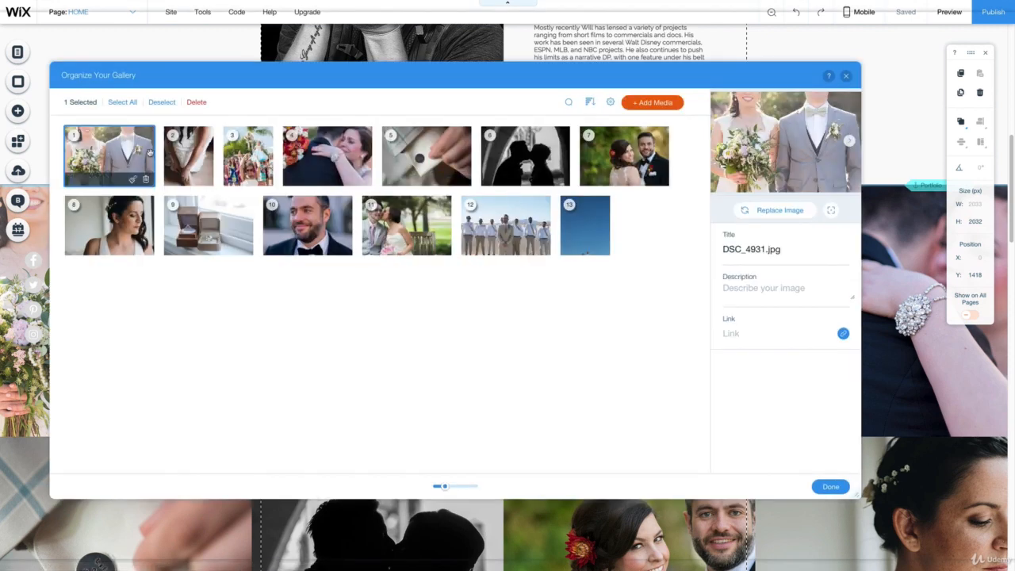
left_click(191, 154)
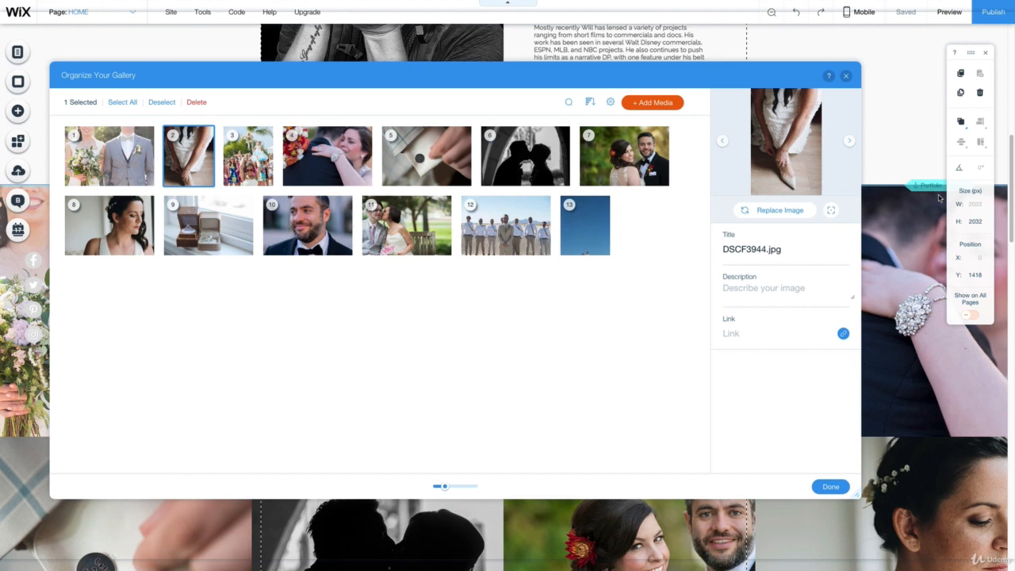
left_click(831, 211)
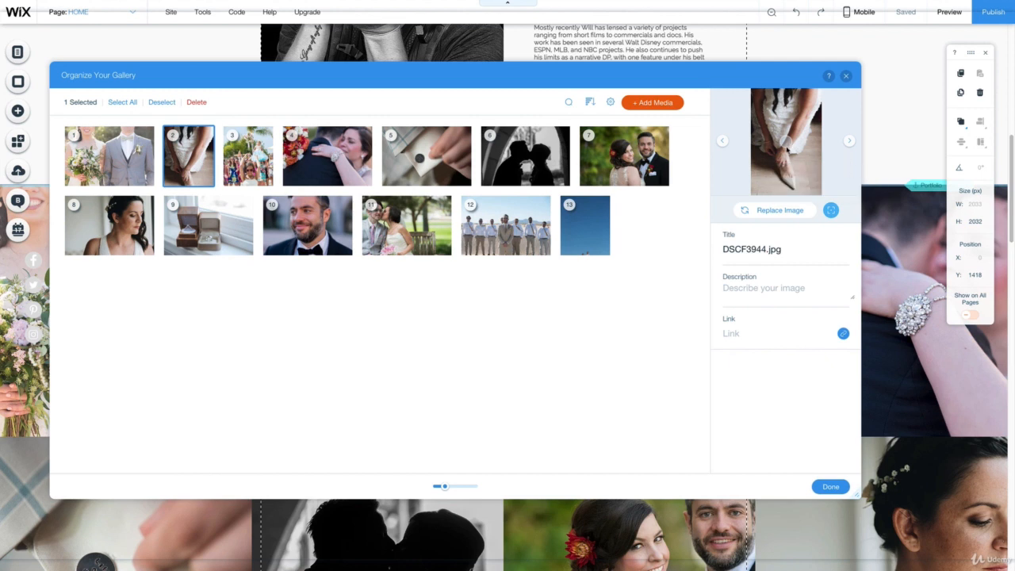
left_click(784, 163)
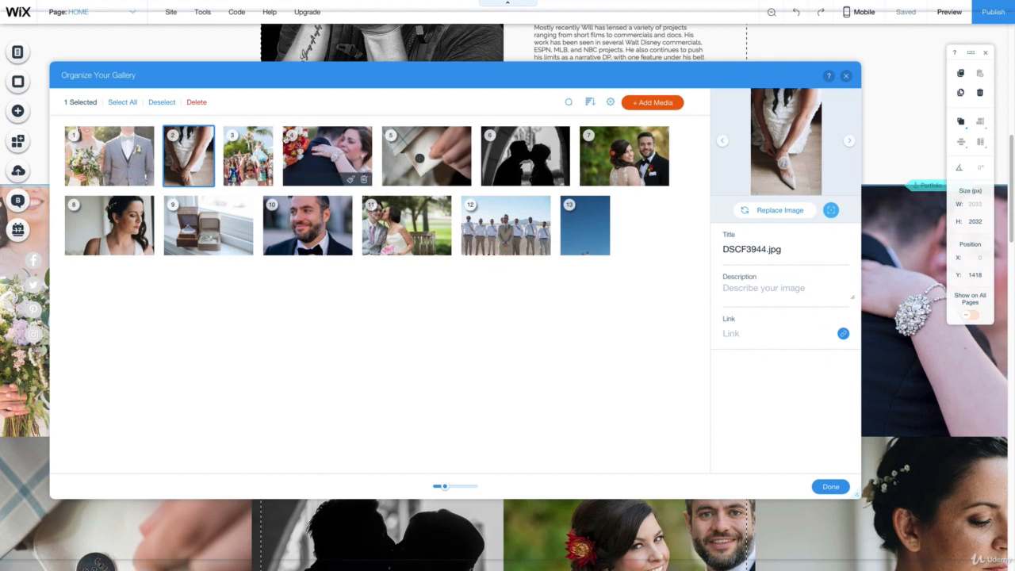
- Set the focal points of gallery photos three to seven on their main subjects, including the cufflink in FD1_1248.jpg and the couple in WCC_3262.jpg
left_click(245, 154)
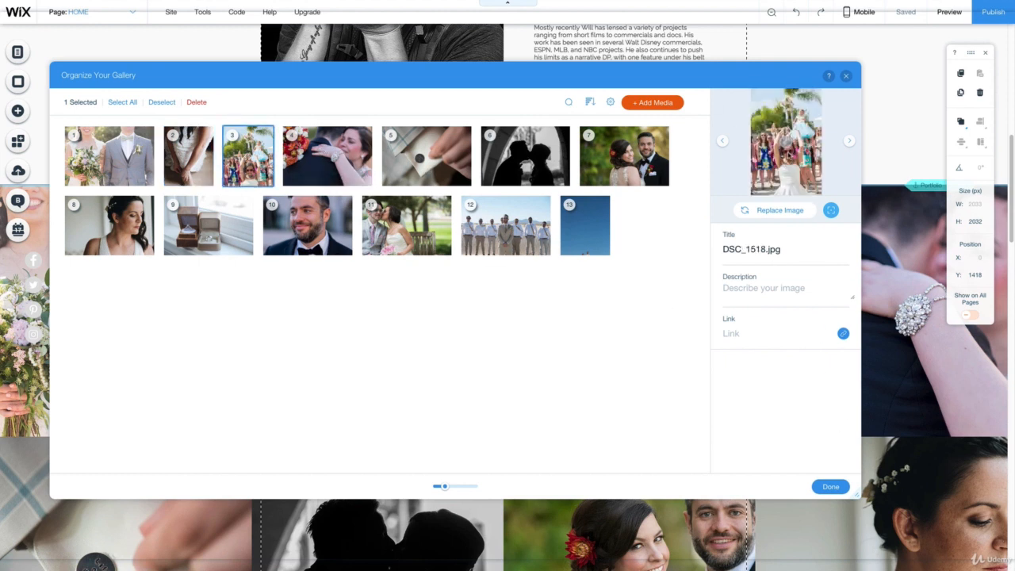
left_click(331, 148)
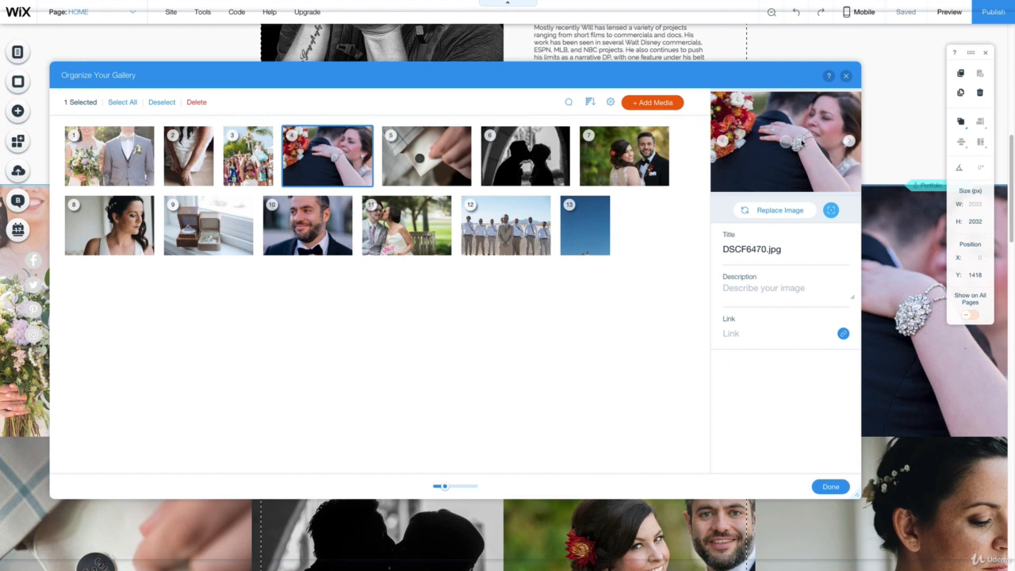
left_click(421, 158)
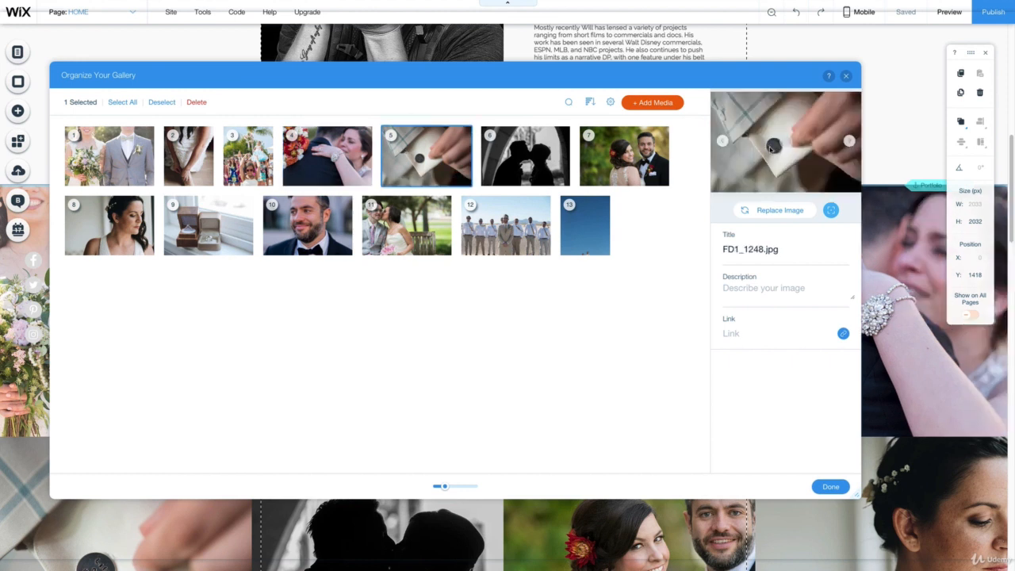
left_click(541, 154)
left_click(642, 146)
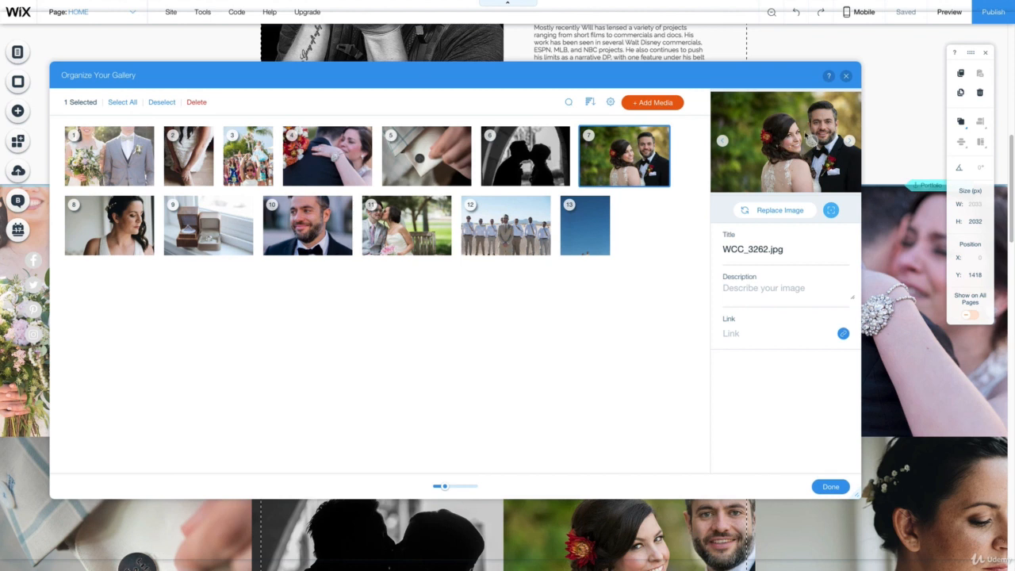
- Set the focal points of gallery photos eight to thirteen on their main subjects, including the bride's face in DSCF3446.jpg, and apply the gallery changes
left_click(116, 228)
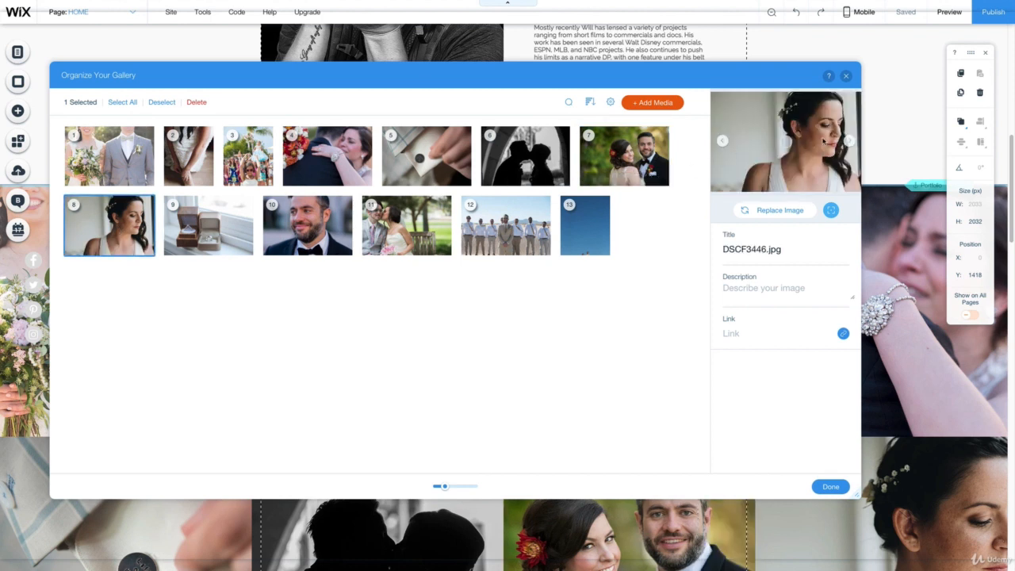
left_click(822, 139)
left_click(190, 204)
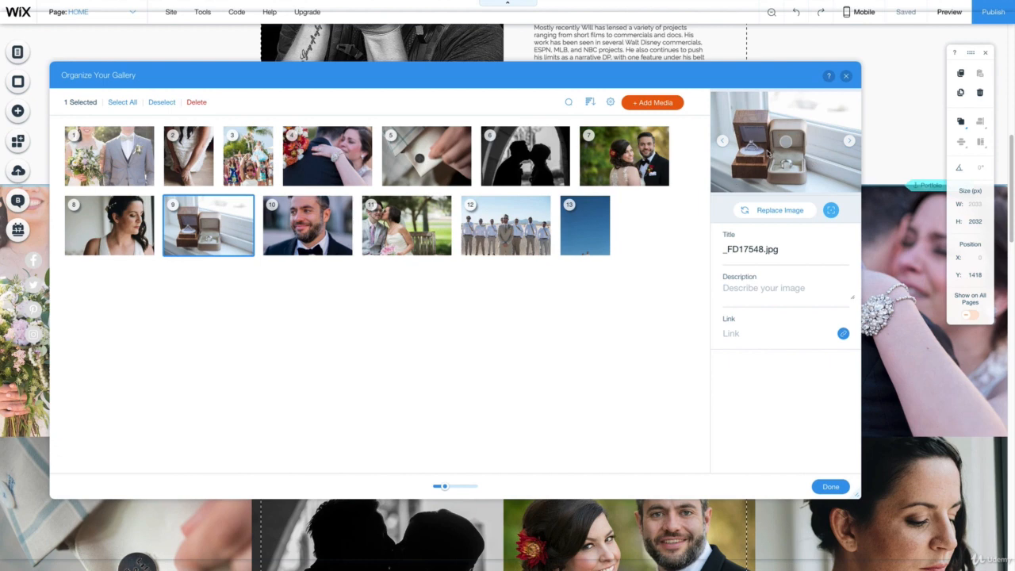
left_click(307, 229)
left_click(438, 208)
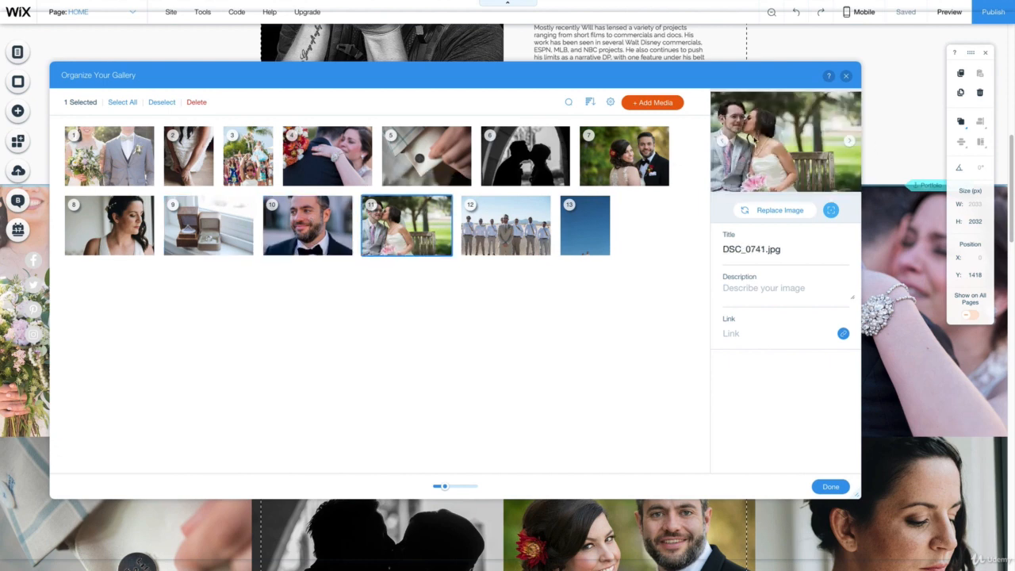
left_click(536, 221)
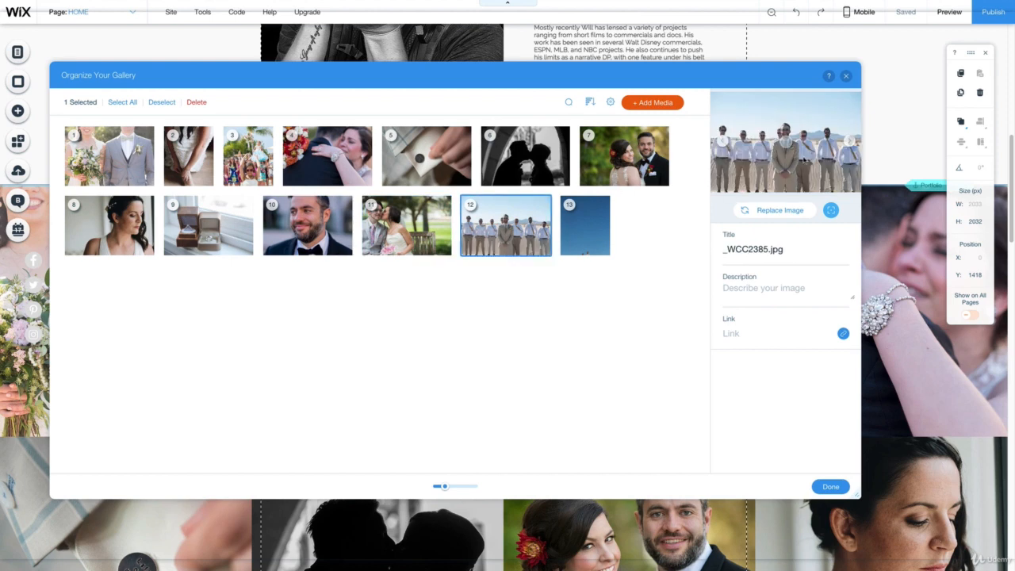
left_click(599, 230)
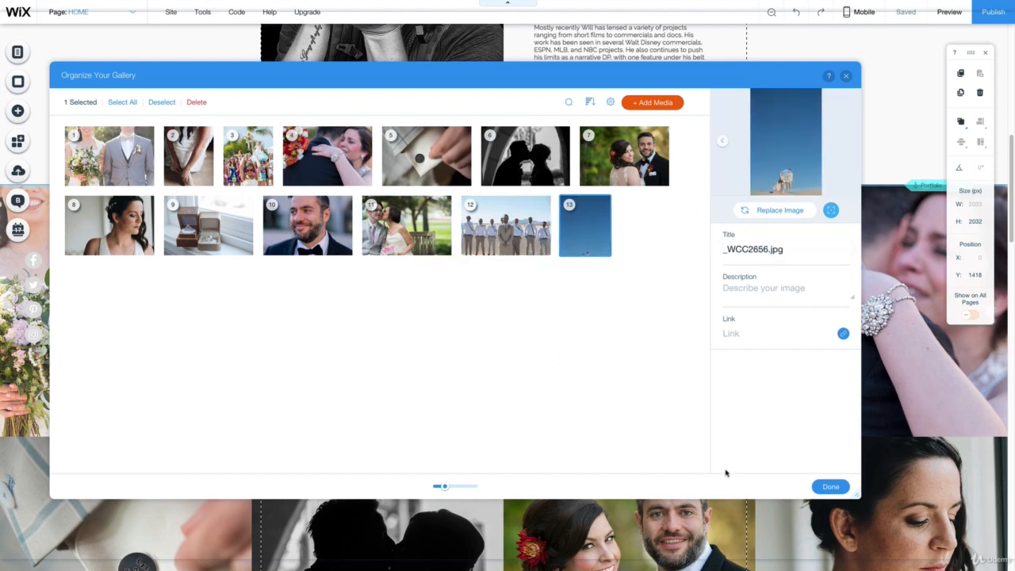
left_click(830, 486)
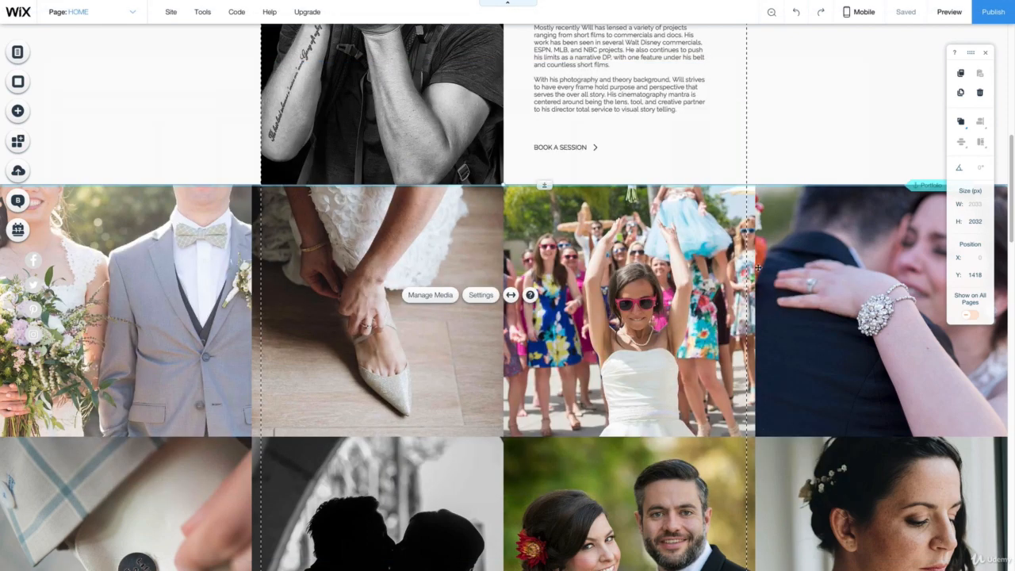
- Examine the portfolio gallery's recentred crops on the page, down to the lone last photo and the quote strip below it
scroll(749, 262, "down", 1)
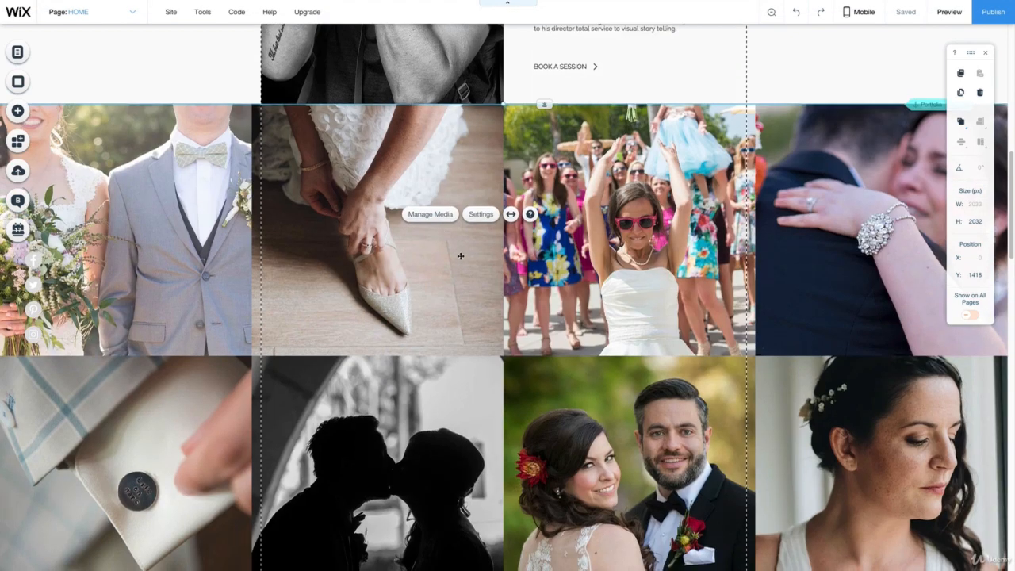
scroll(500, 331, "down", 2)
scroll(488, 242, "down", 2)
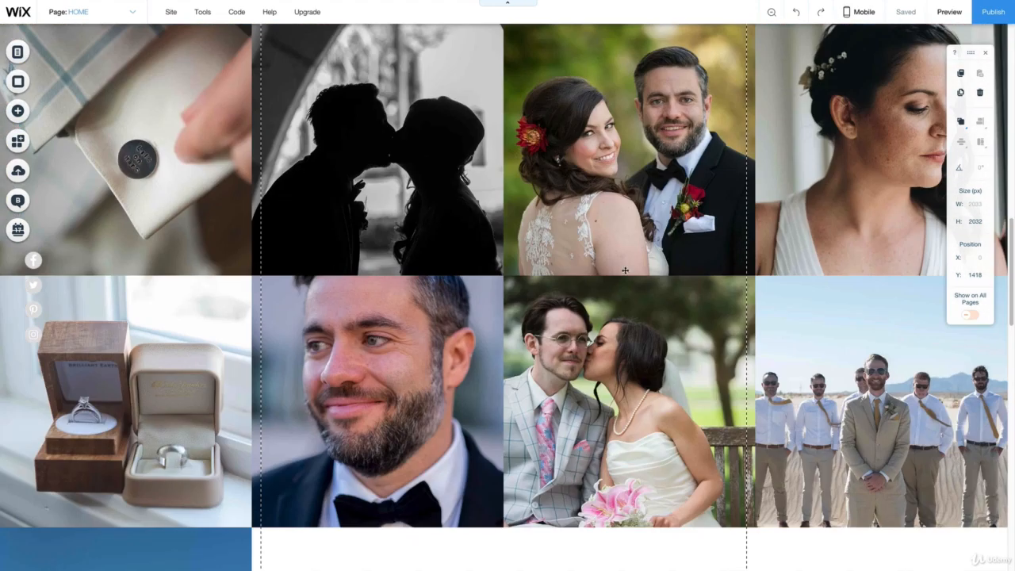
scroll(698, 394, "down", 3)
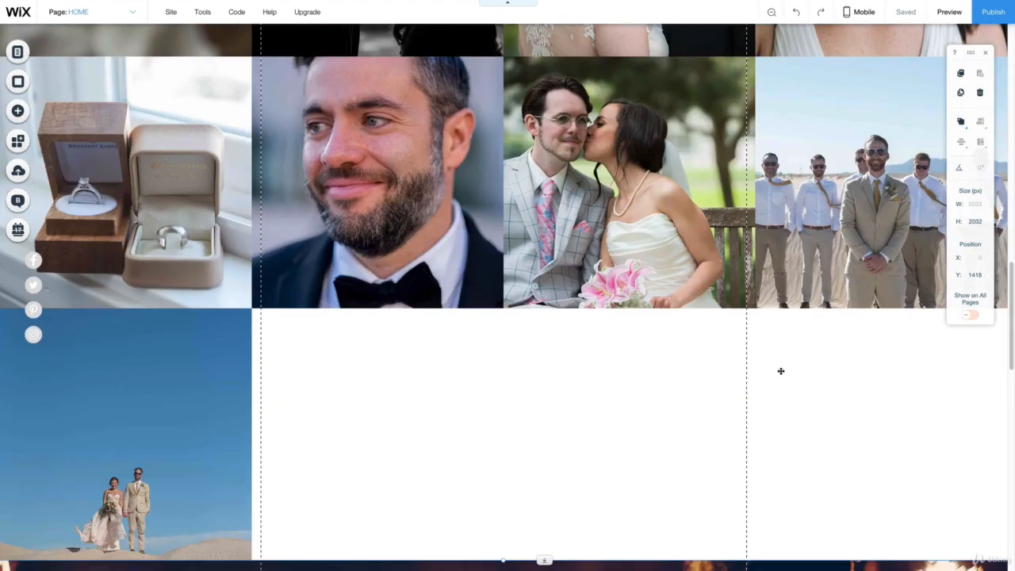
scroll(519, 349, "down", 2)
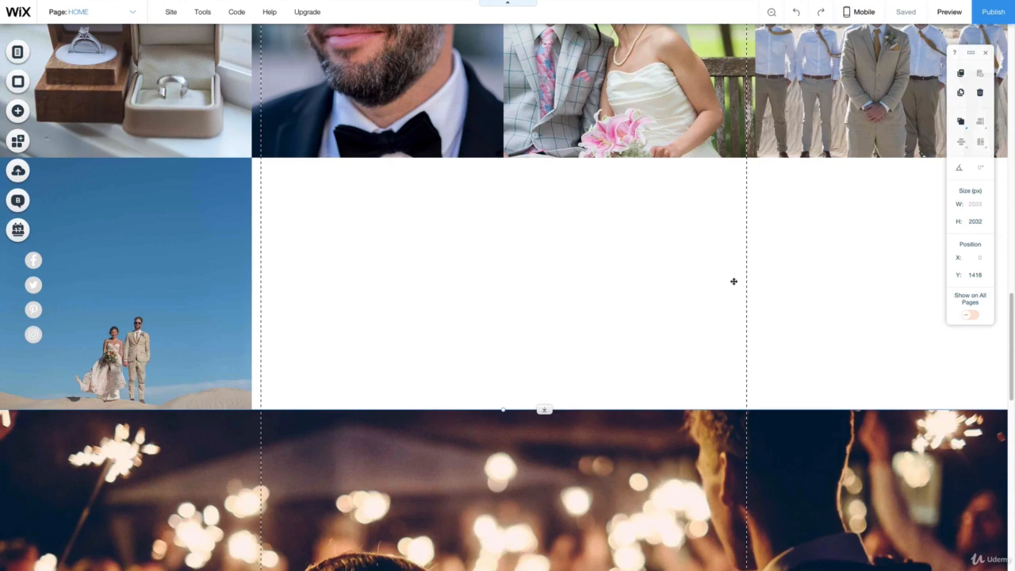
scroll(639, 302, "down", 4)
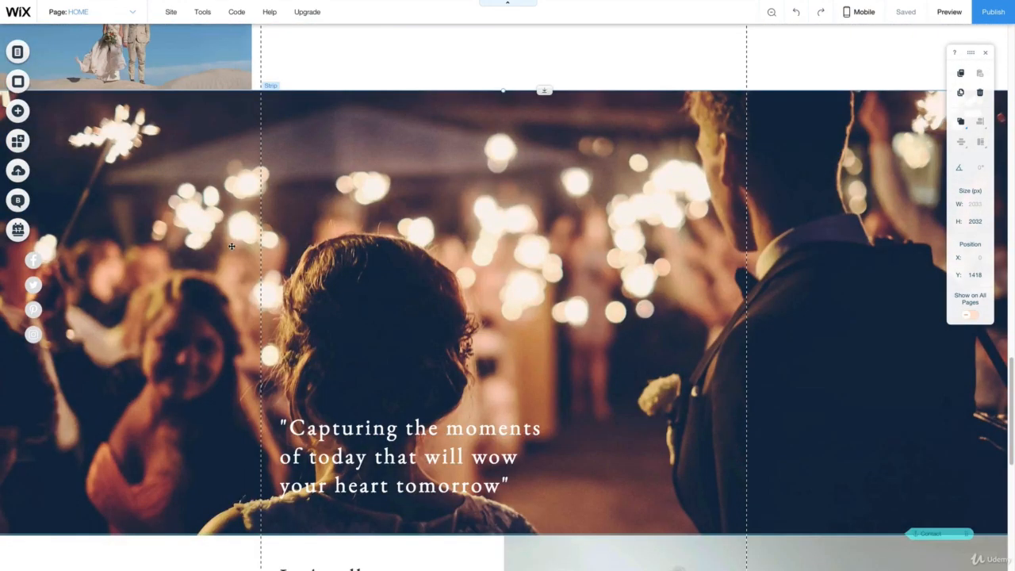
scroll(394, 249, "up", 4)
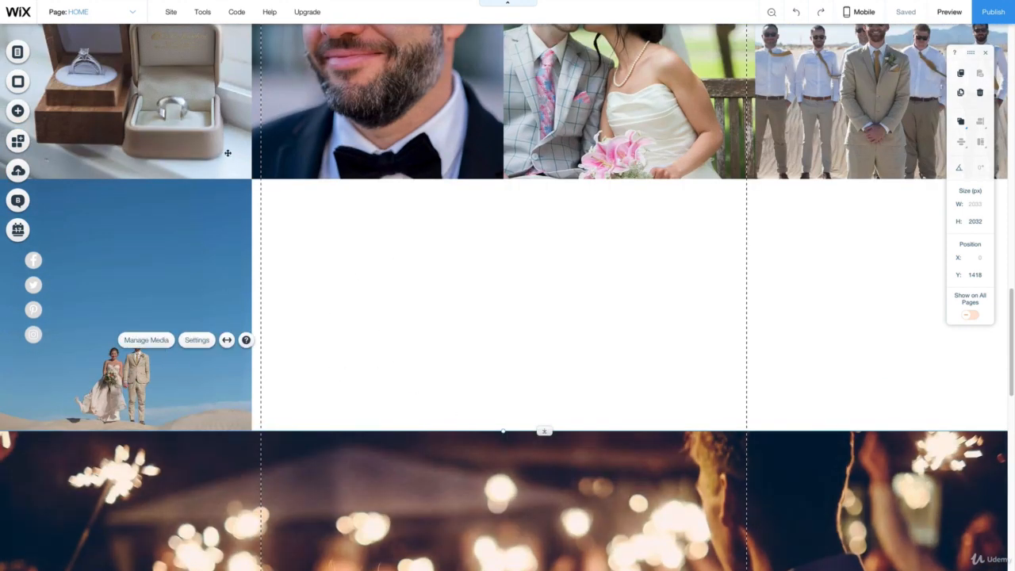
scroll(175, 328, "down", 2)
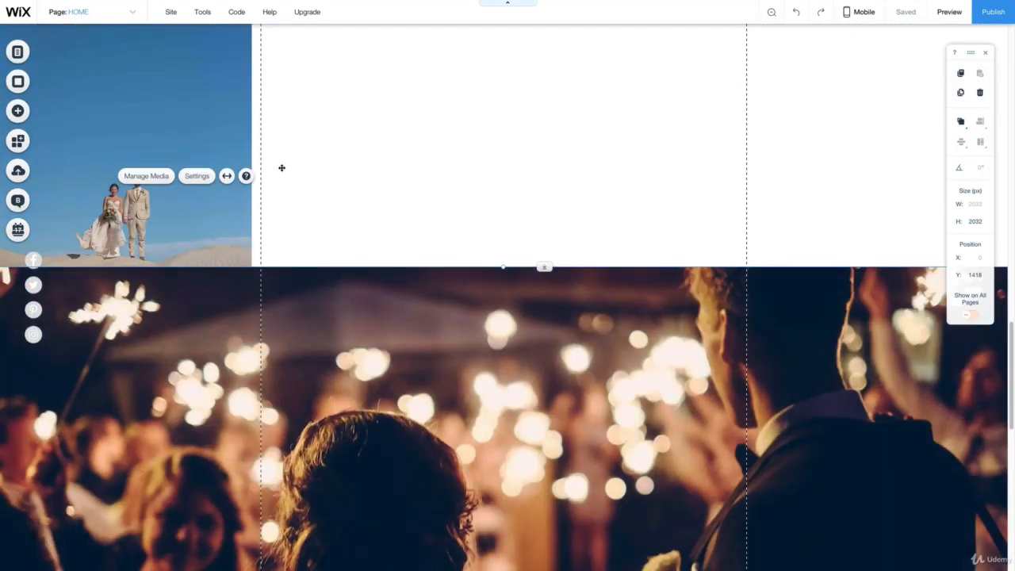
- Remove the thirteenth photo, _WCC2656.jpg, from the portfolio gallery and apply the change
left_click(144, 176)
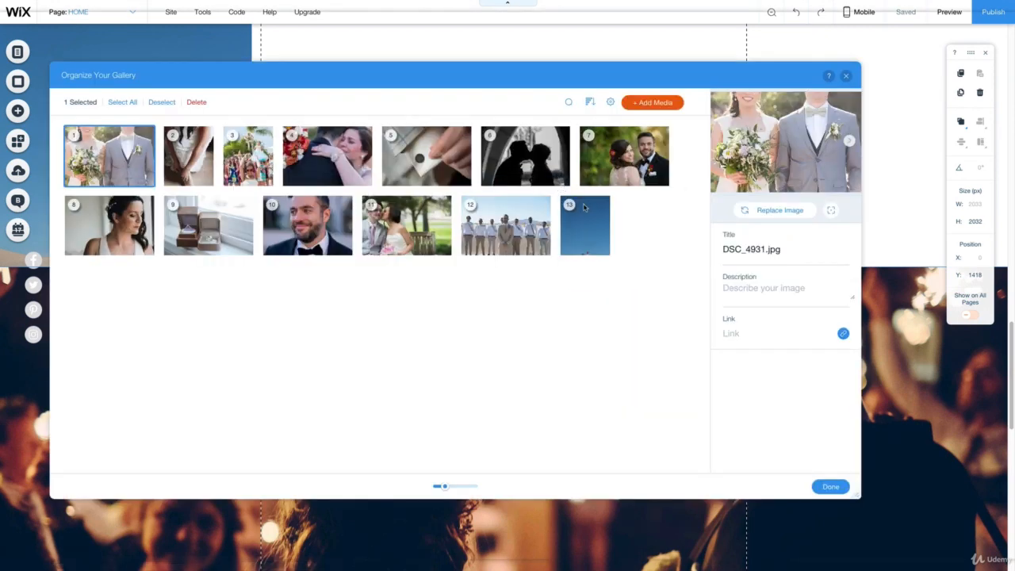
left_click(584, 207)
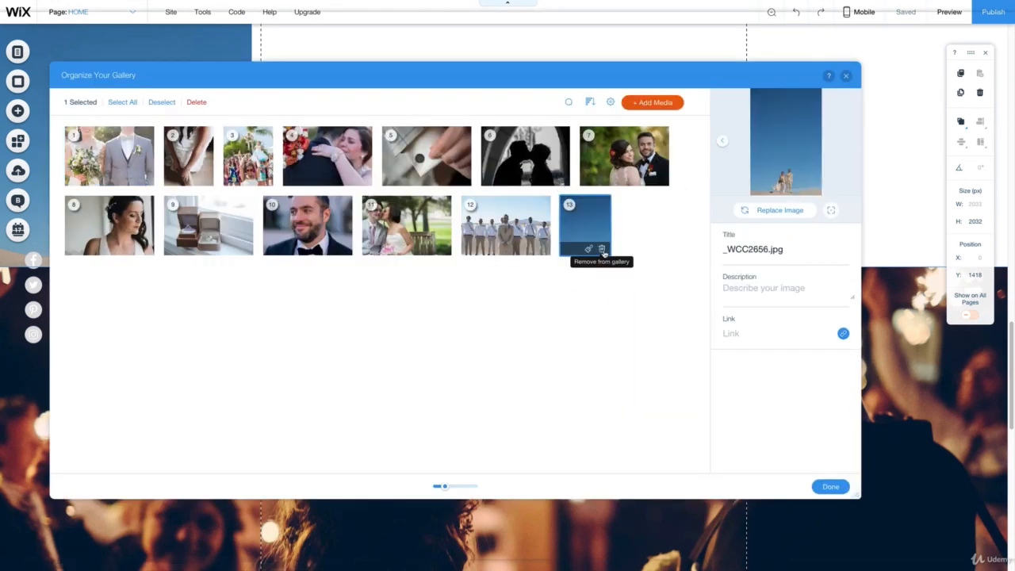
left_click(604, 254)
left_click(830, 487)
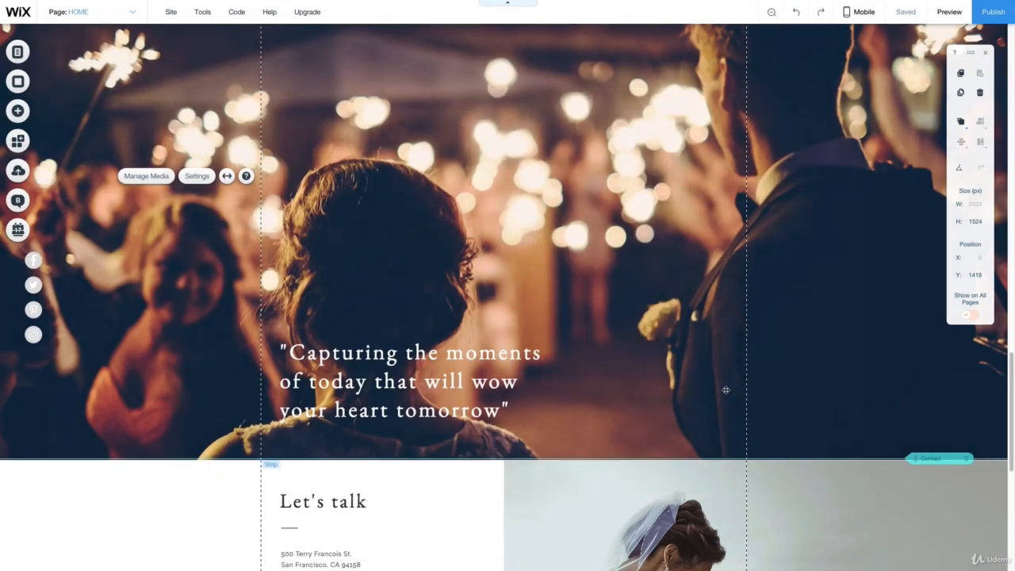
- Check the shortened gallery and replace the quote strip's background with the uploaded image _WCC2656.jpg
scroll(719, 389, "up", 3)
scroll(712, 164, "up", 5)
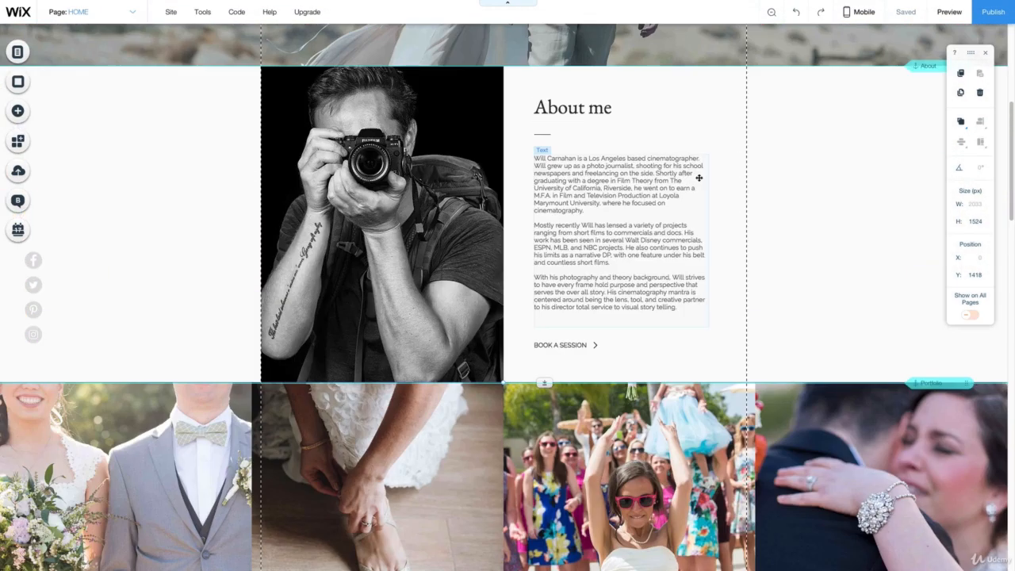
scroll(723, 189, "down", 5)
scroll(844, 397, "down", 8)
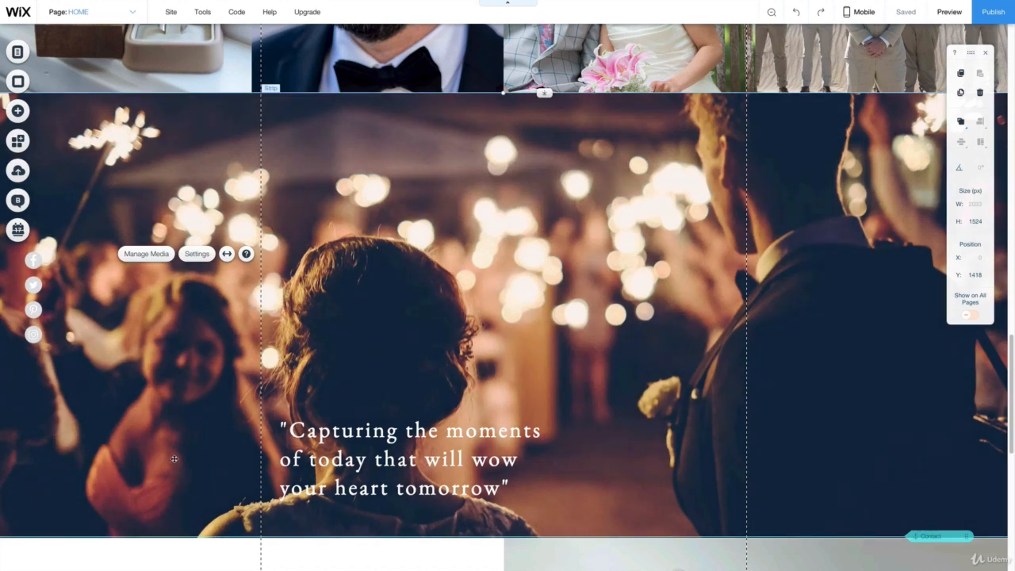
left_click(181, 445)
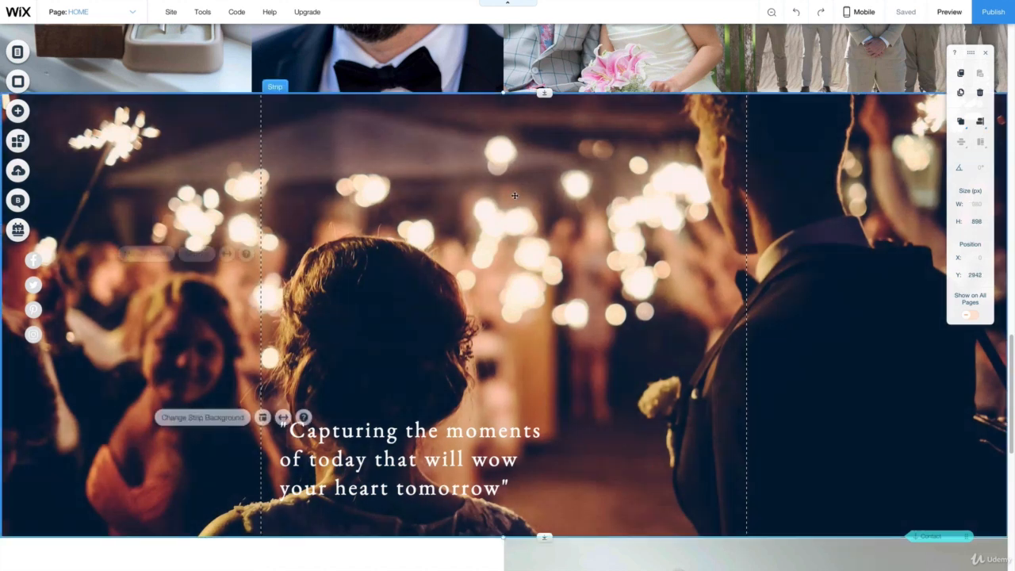
left_click(219, 418)
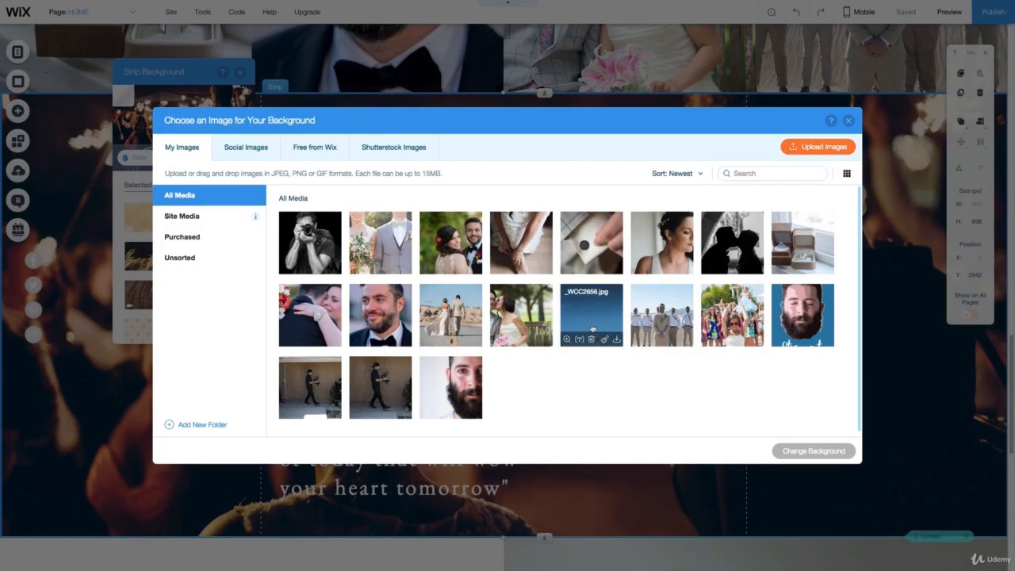
left_click(593, 333)
left_click(821, 458)
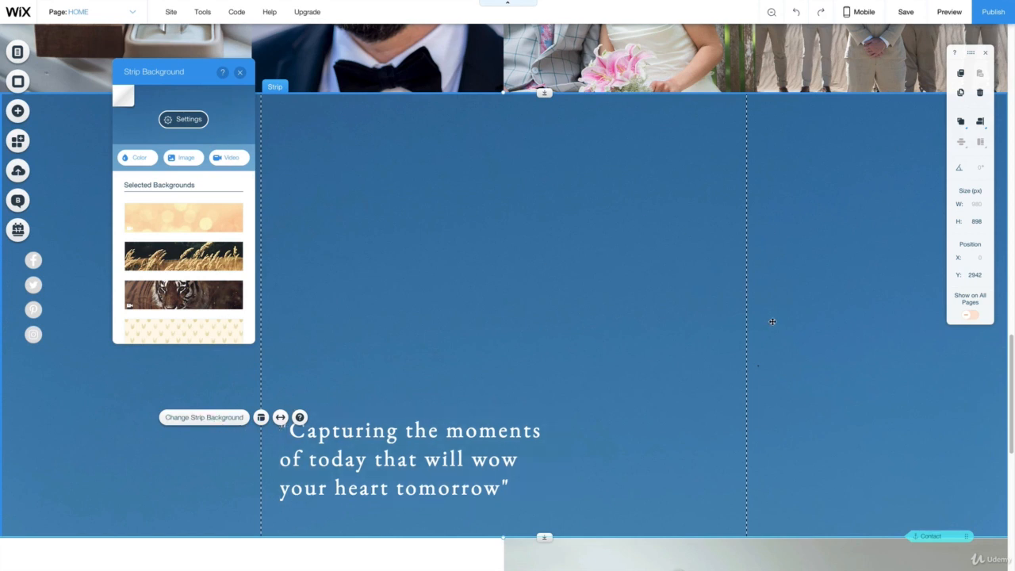
- Position the strip's background photo at bottom centre and move the quote text above the couple to about X 53, Y 3032
left_click(183, 119)
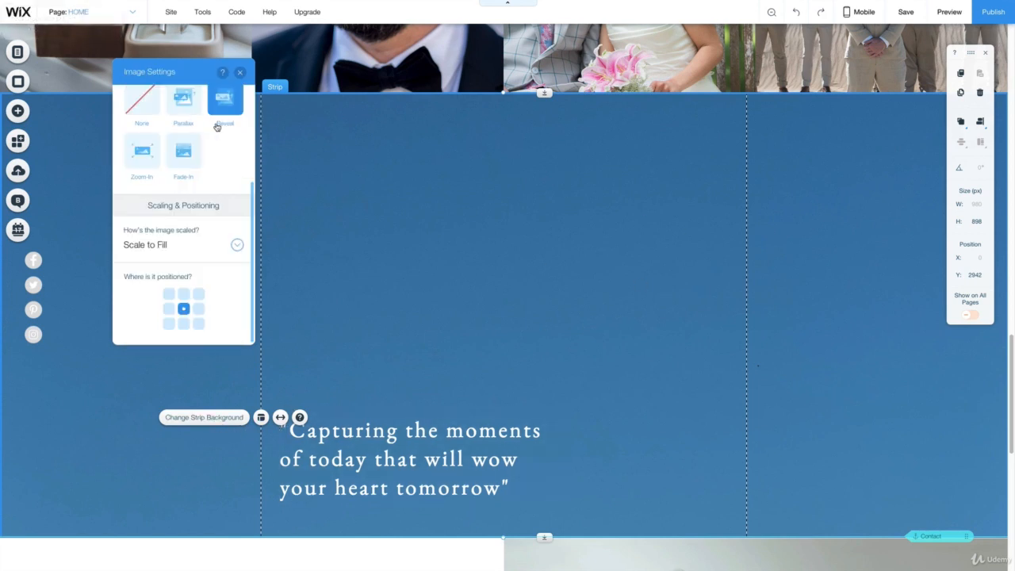
left_click(183, 293)
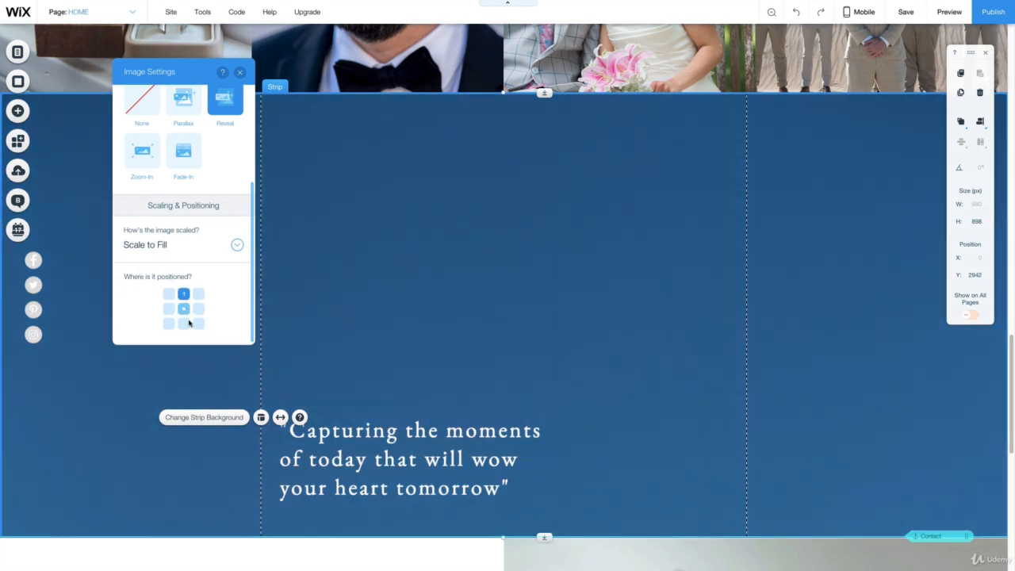
left_click(183, 323)
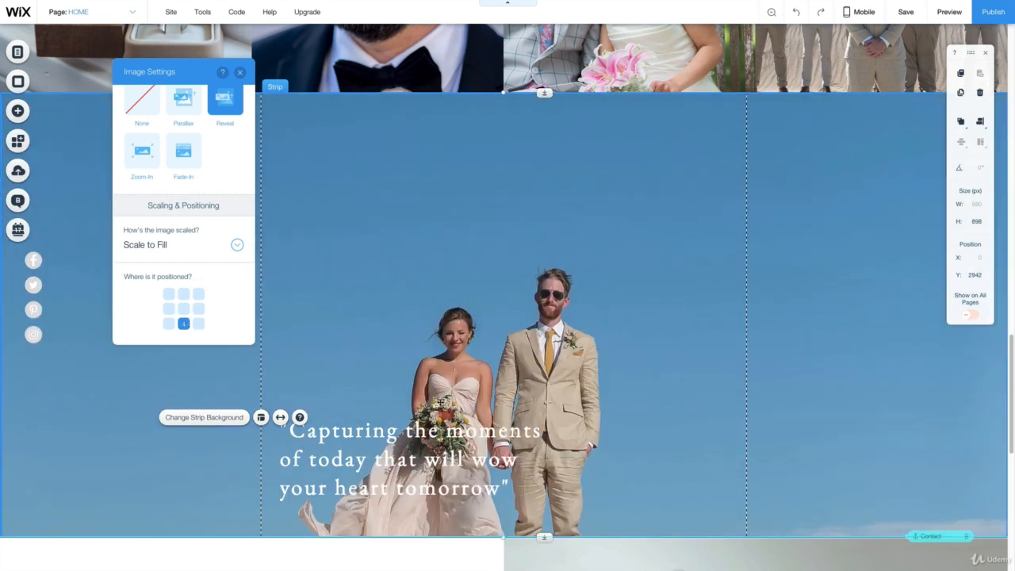
left_click(240, 76)
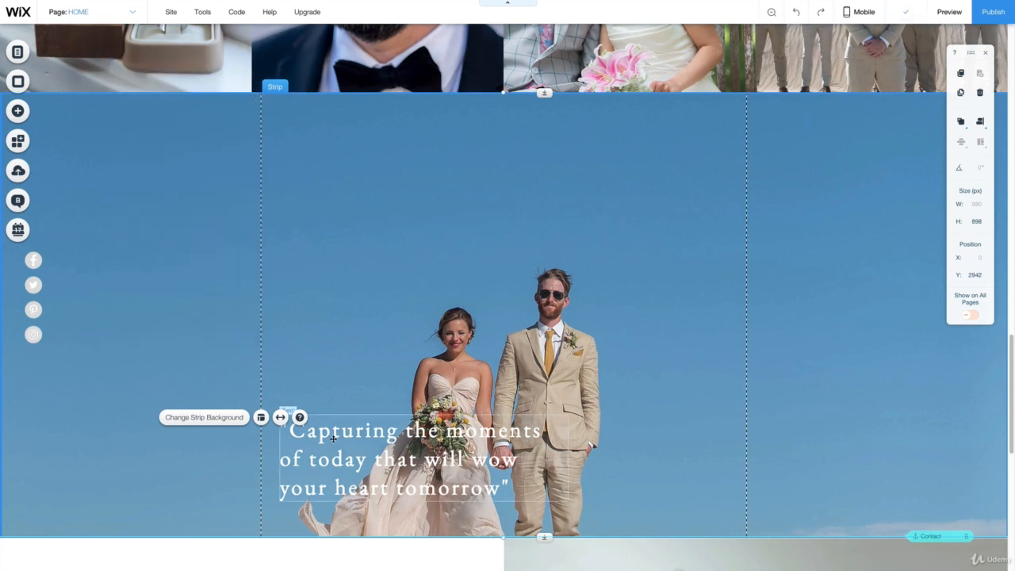
left_click_drag(319, 438, 343, 155)
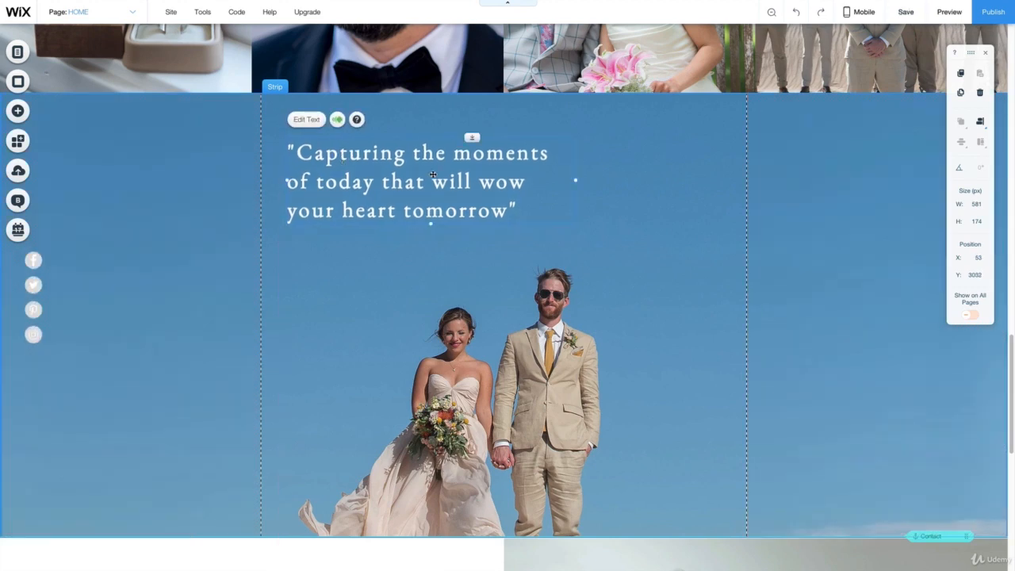
- Replace the couple photo beside the Let's talk contact form with the cyan-to-purple gradient video from the selected strip backgrounds
scroll(717, 382, "down", 6)
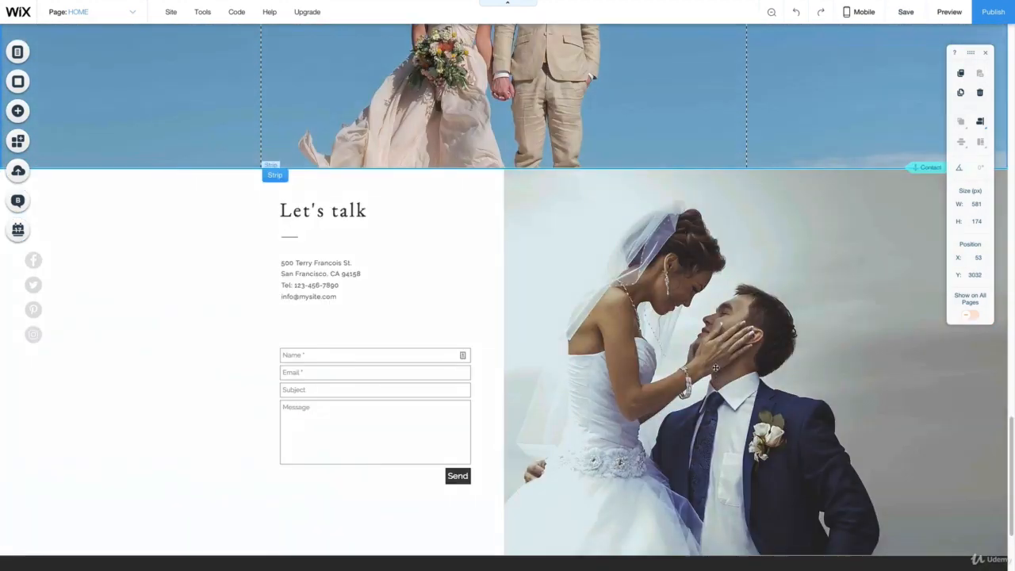
scroll(708, 355, "up", 1)
scroll(708, 355, "up", 1)
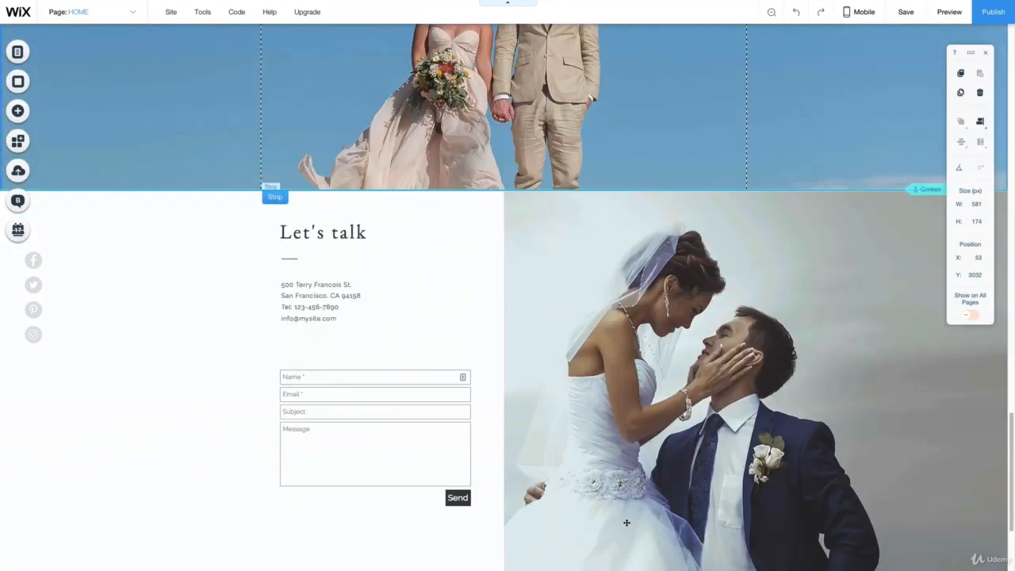
left_click(659, 347)
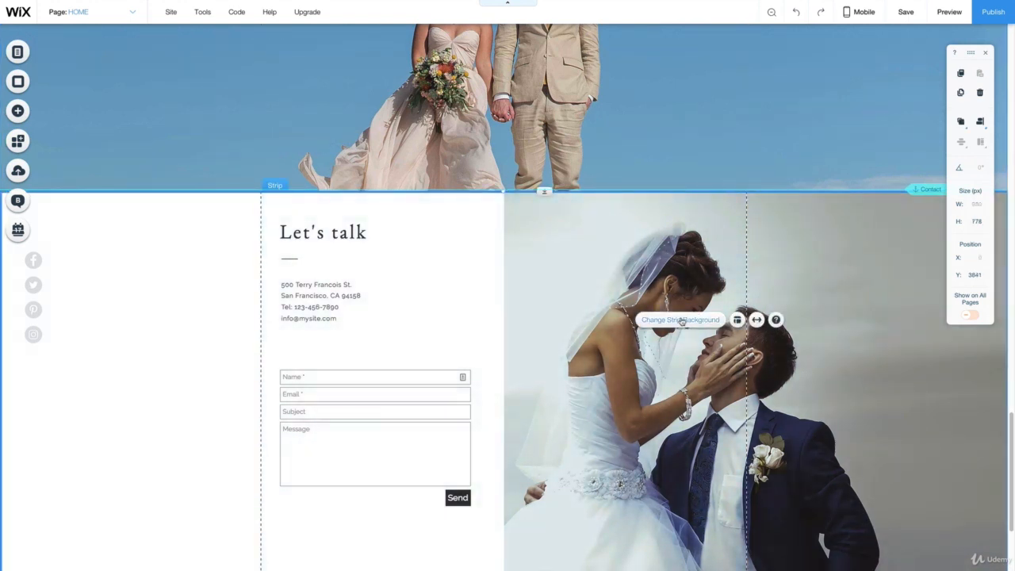
left_click(680, 320)
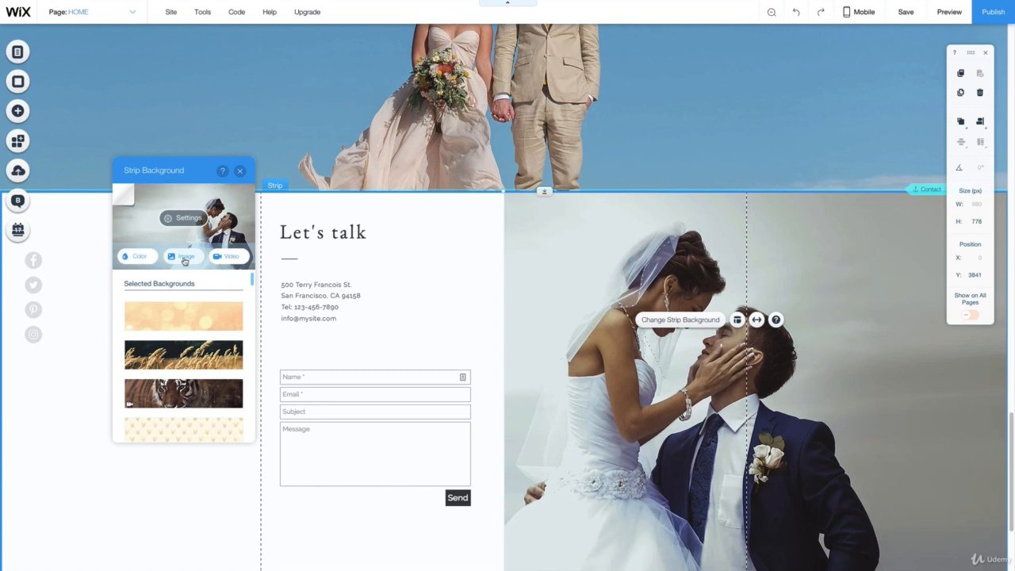
scroll(228, 311, "down", 1)
scroll(182, 352, "down", 3)
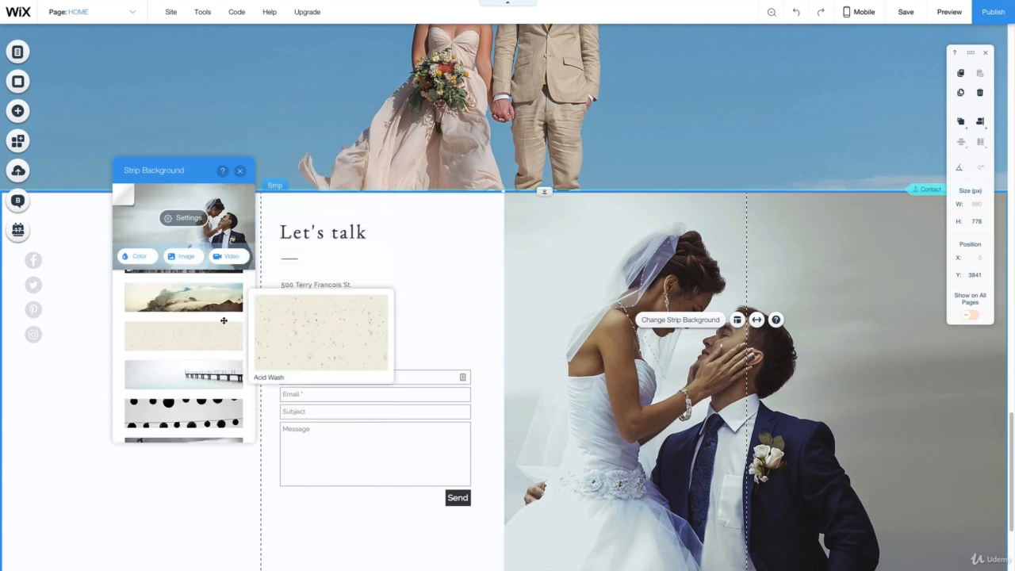
scroll(195, 349, "down", 3)
scroll(198, 357, "down", 5)
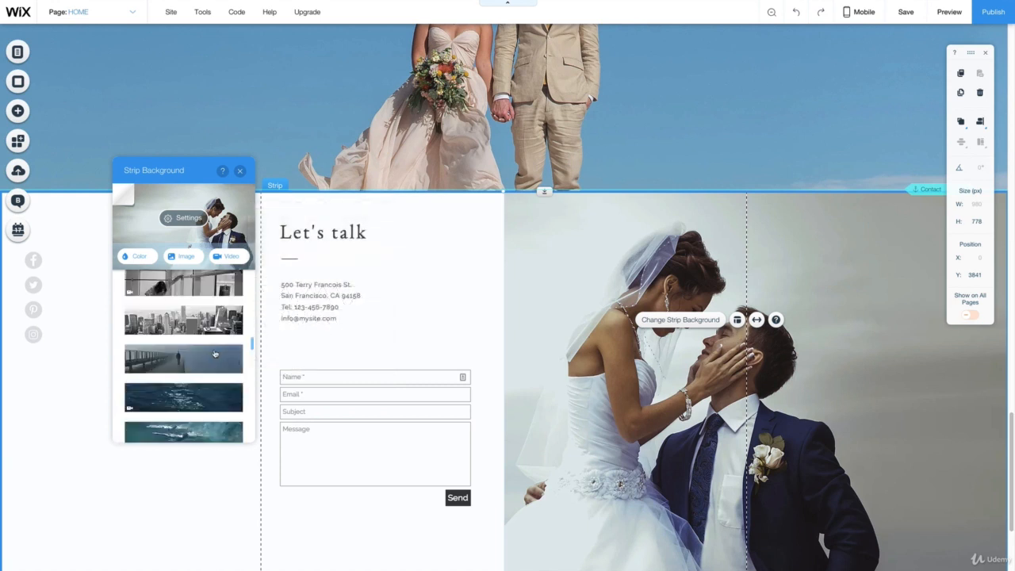
scroll(194, 376, "down", 3)
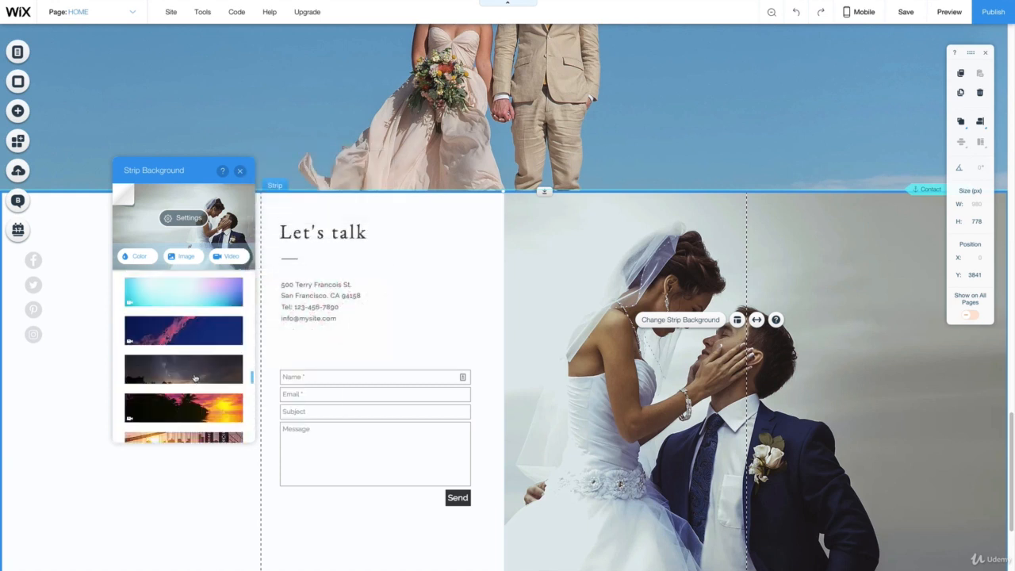
scroll(195, 378, "up", 2)
left_click(200, 325)
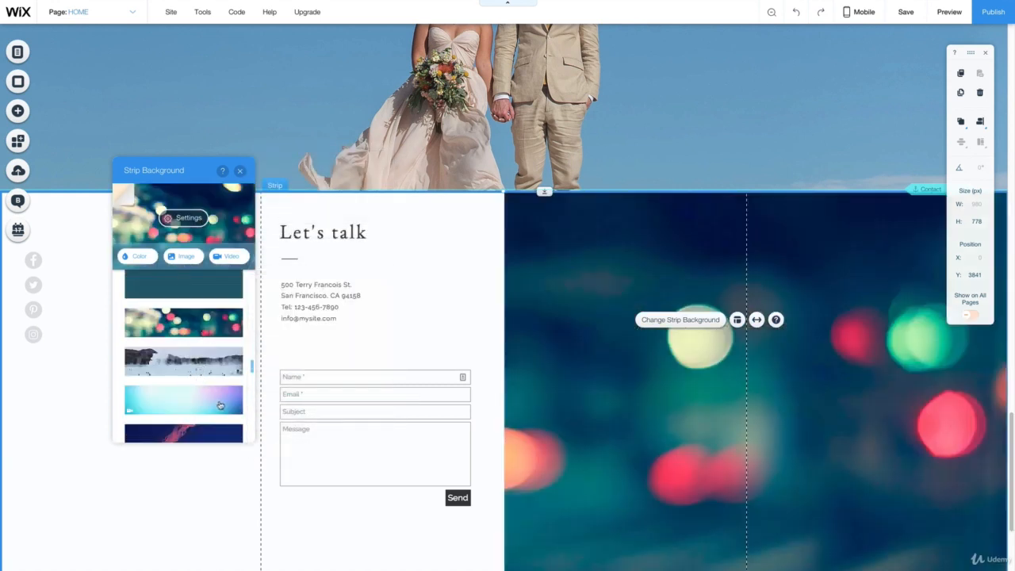
left_click(185, 400)
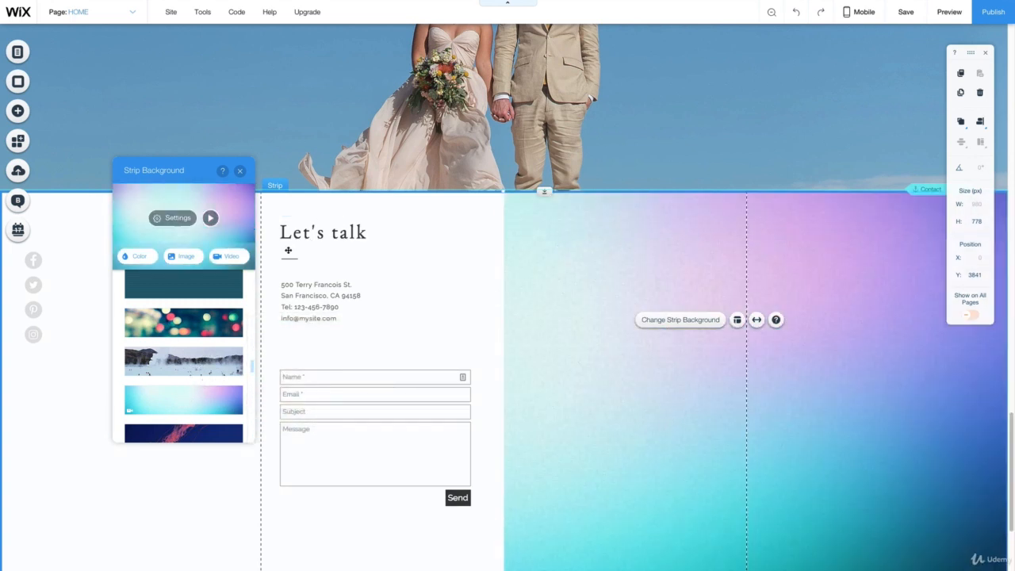
left_click(239, 170)
- Check the contact section down to the footer and open the site preview from the page's hero section
scroll(716, 362, "down", 1)
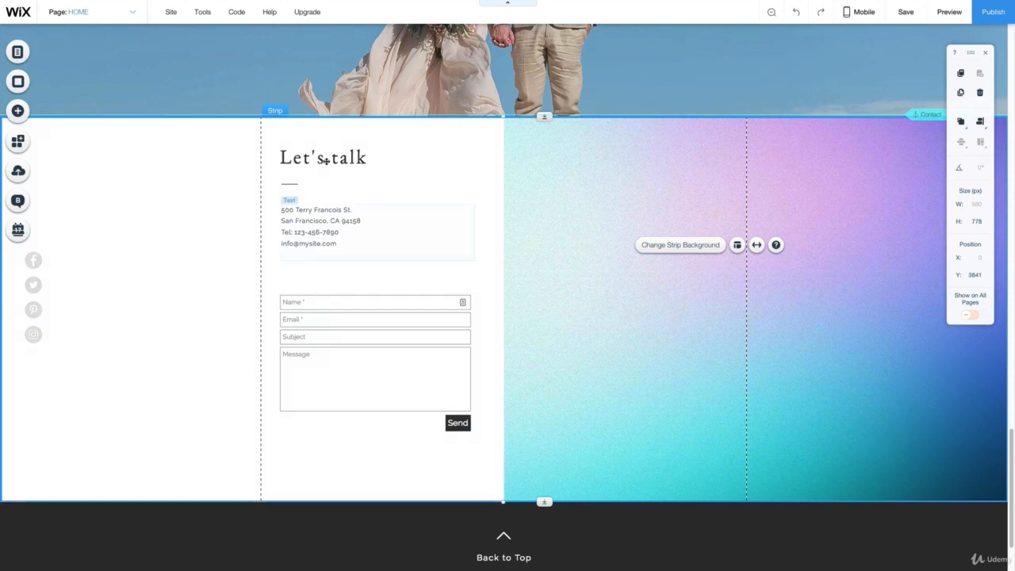
scroll(490, 378, "down", 2)
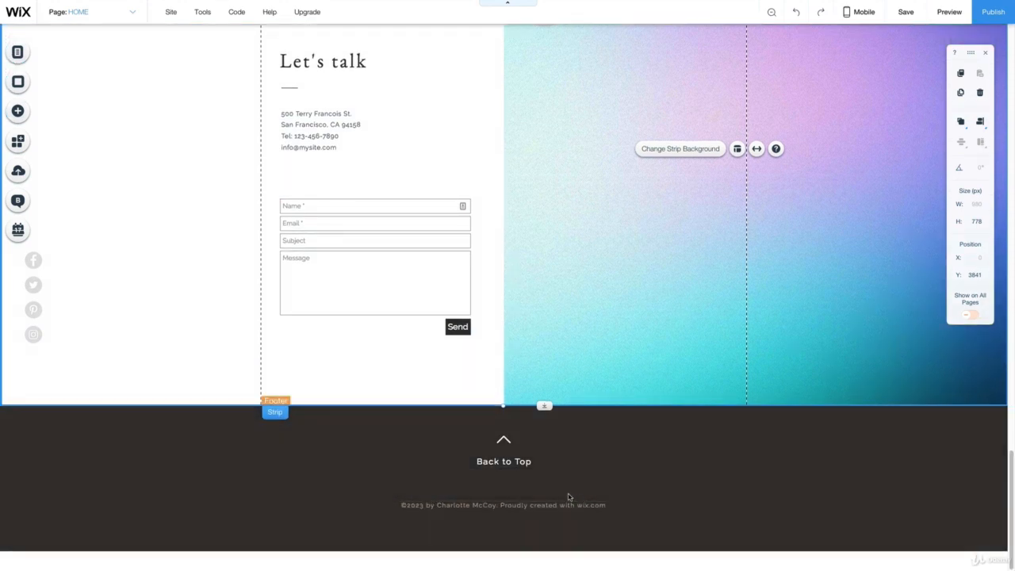
scroll(532, 378, "up", 10)
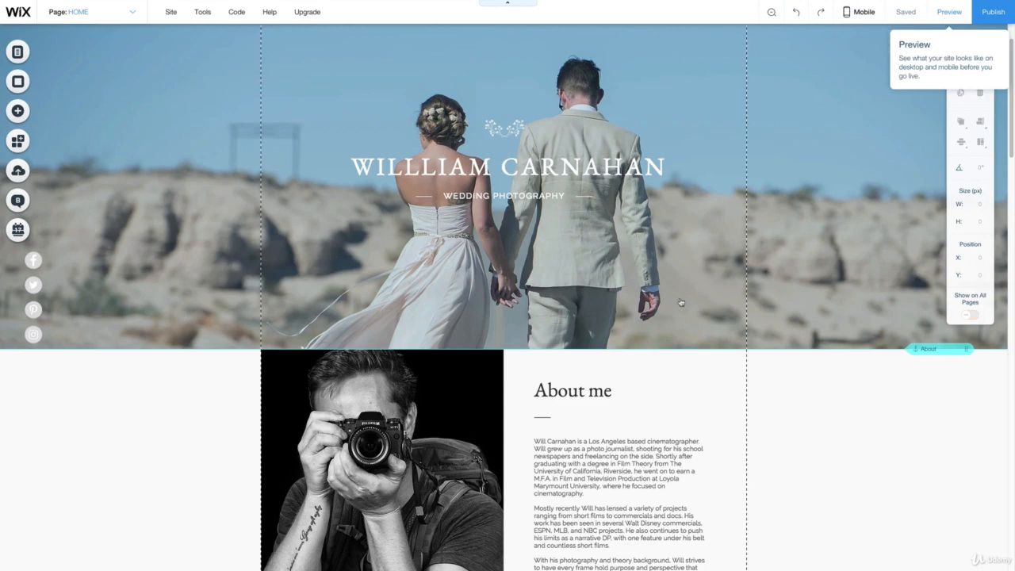
left_click(948, 19)
- Review the previewed home page from the About me section to the contact strip, examining how the strip backgrounds move, and return to the header
scroll(641, 312, "down", 12)
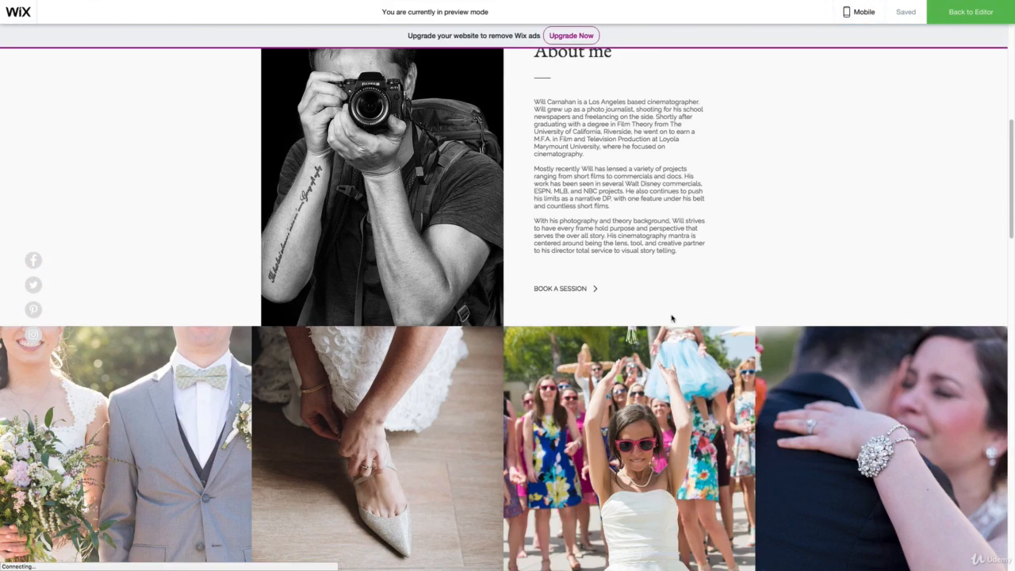
scroll(726, 324, "down", 8)
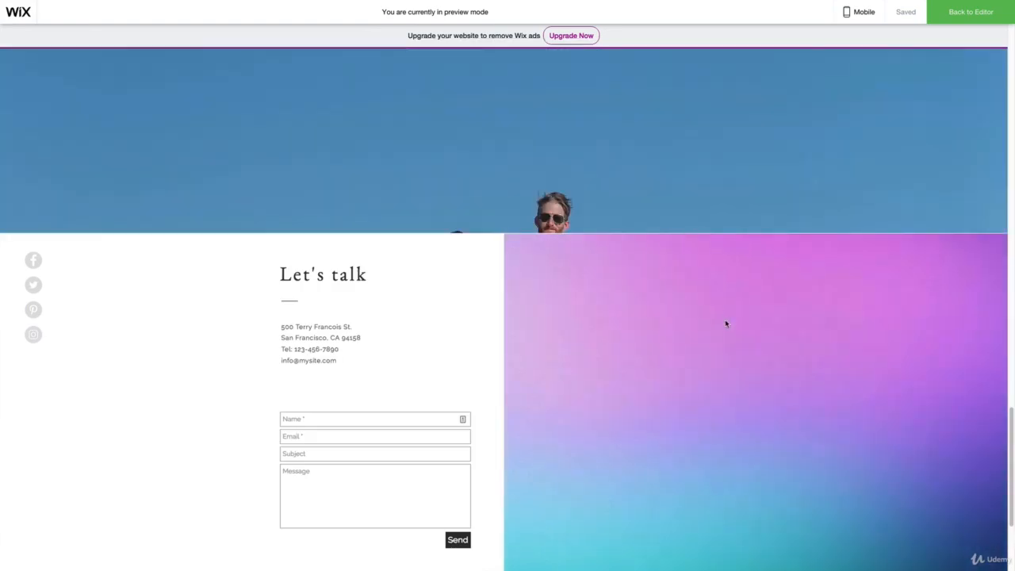
scroll(726, 323, "up", 10)
scroll(726, 323, "down", 7)
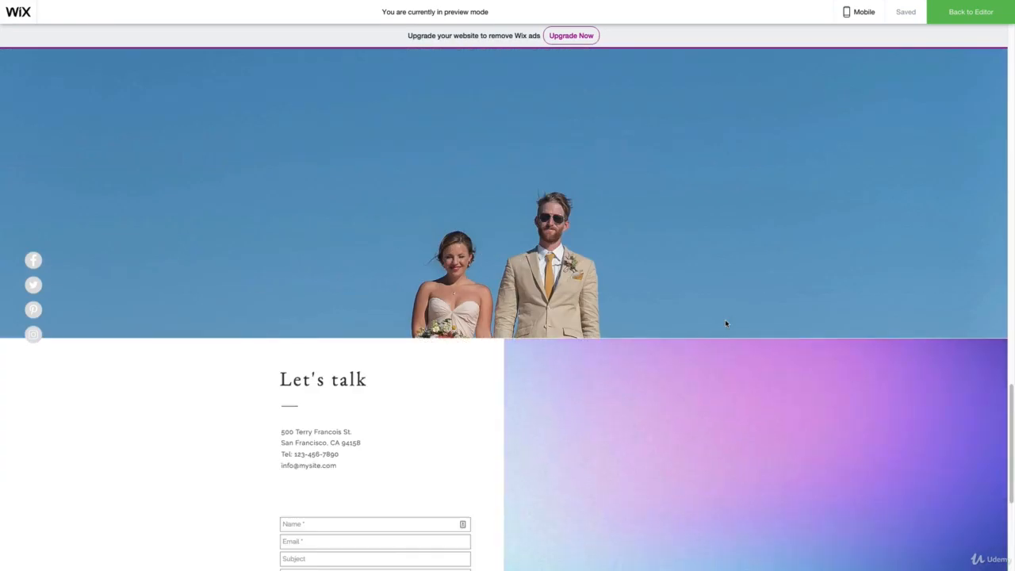
scroll(726, 323, "up", 3)
scroll(399, 270, "down", 4)
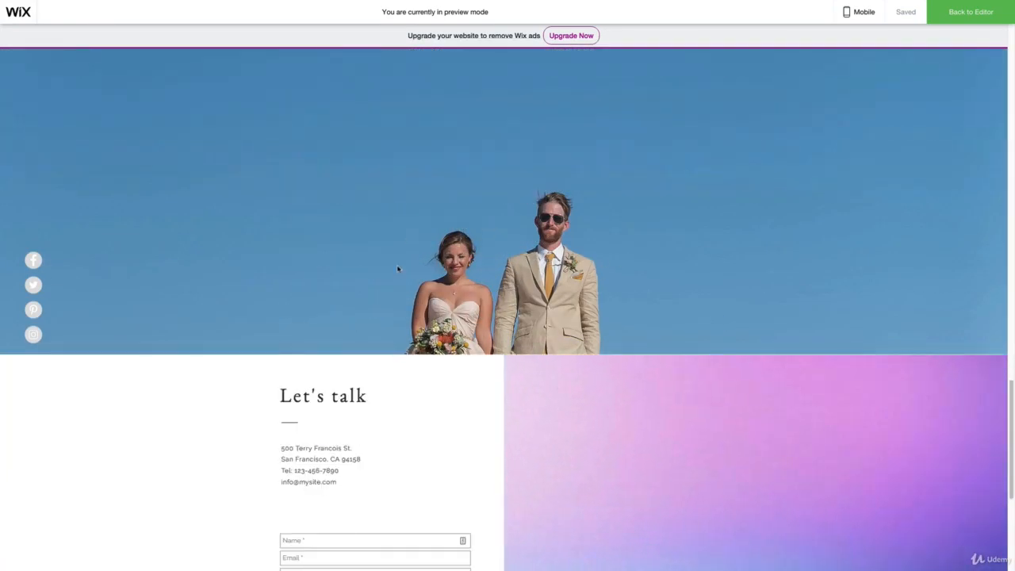
scroll(573, 288, "down", 3)
scroll(572, 295, "up", 7)
scroll(572, 294, "up", 15)
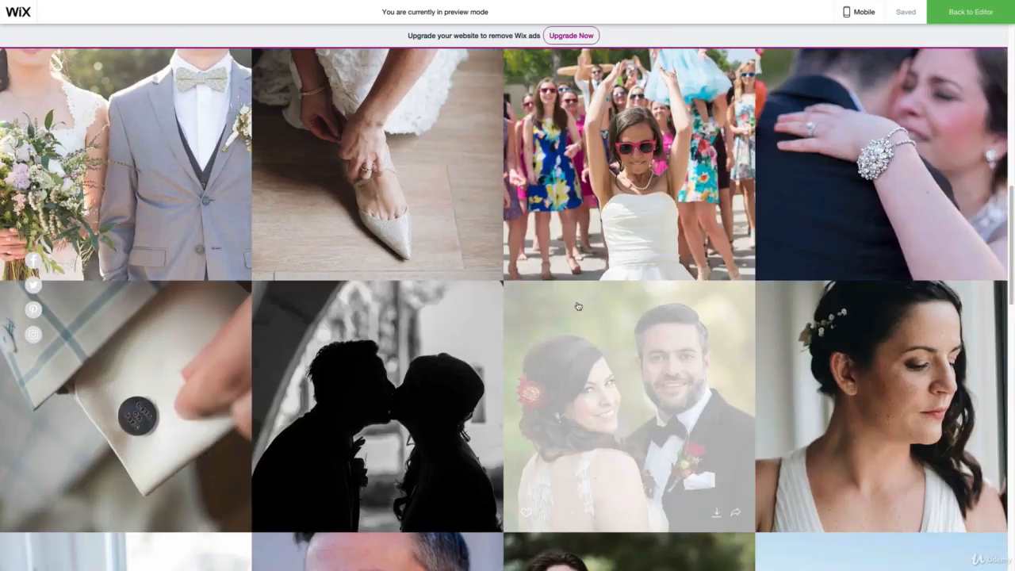
scroll(647, 298, "up", 3)
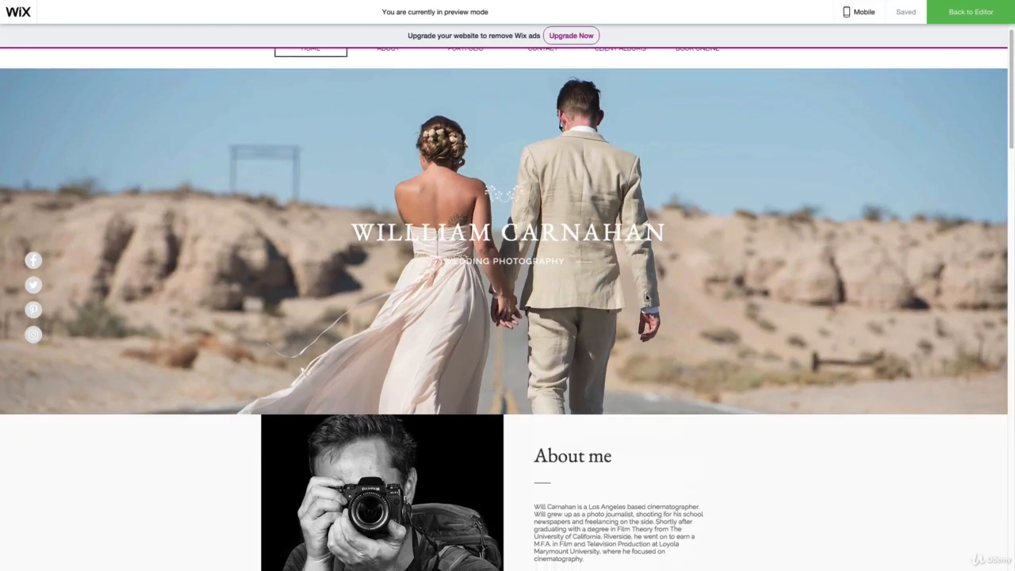
scroll(537, 267, "up", 1)
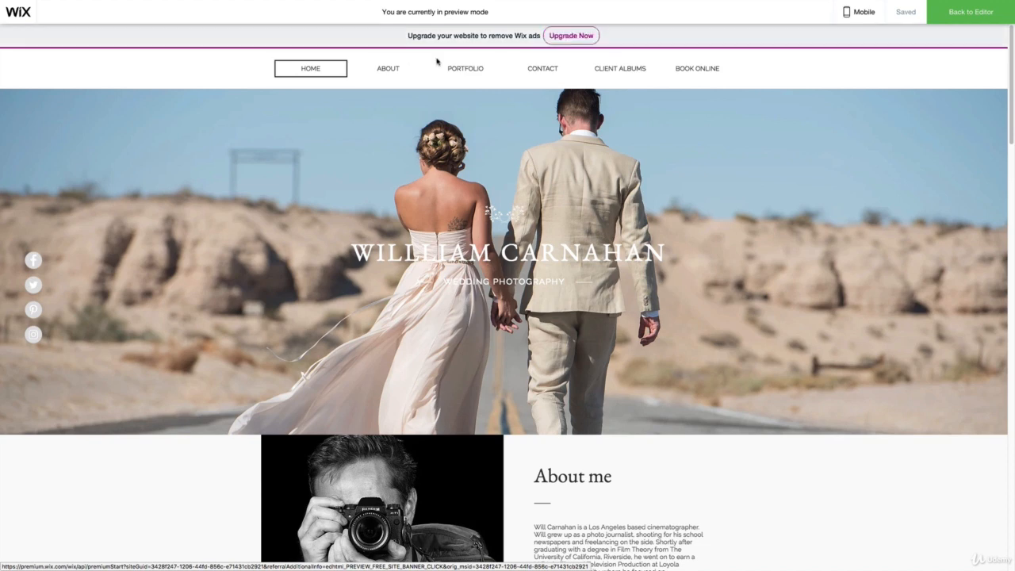
- Go through the preview again from the header, examining the portfolio gallery and how the quote text sits over the couple's photo
scroll(796, 253, "down", 1)
scroll(797, 249, "down", 3)
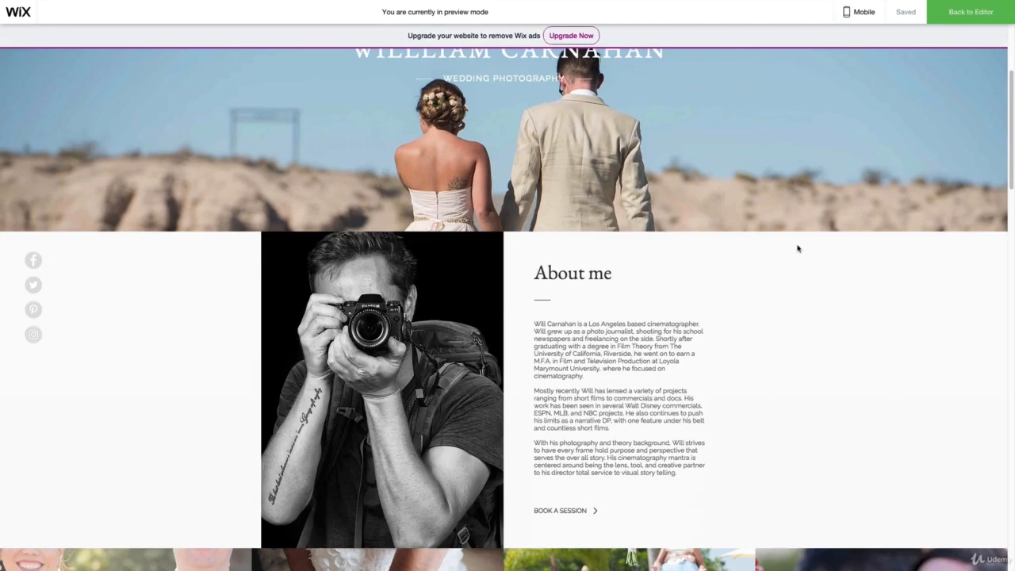
scroll(777, 235, "down", 10)
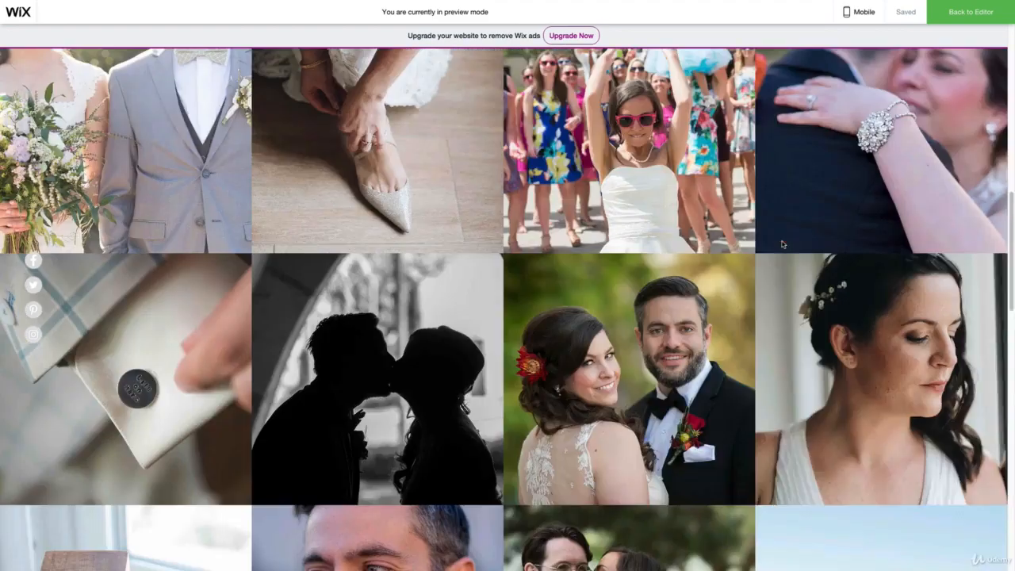
scroll(745, 281, "down", 5)
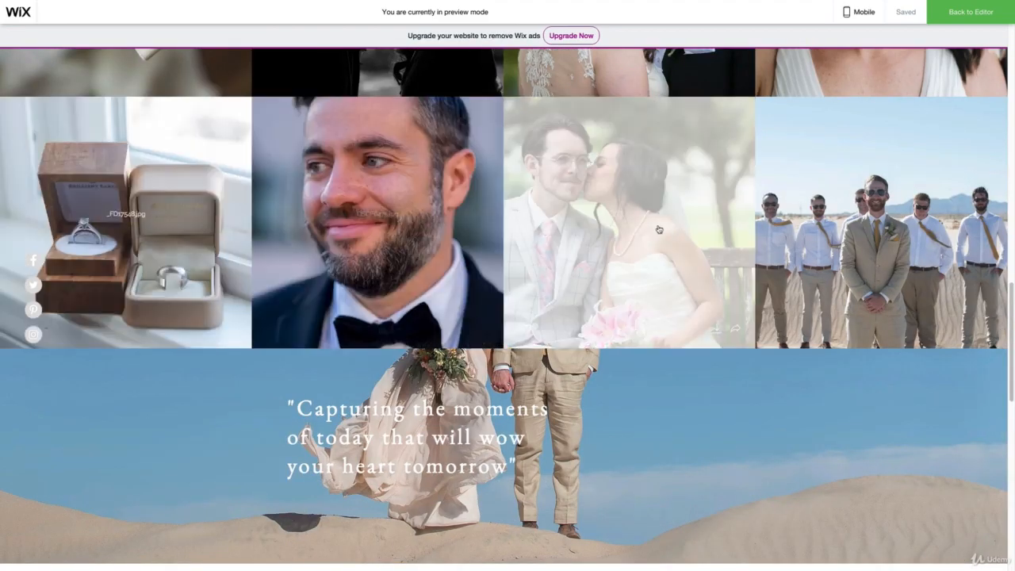
scroll(761, 254, "down", 10)
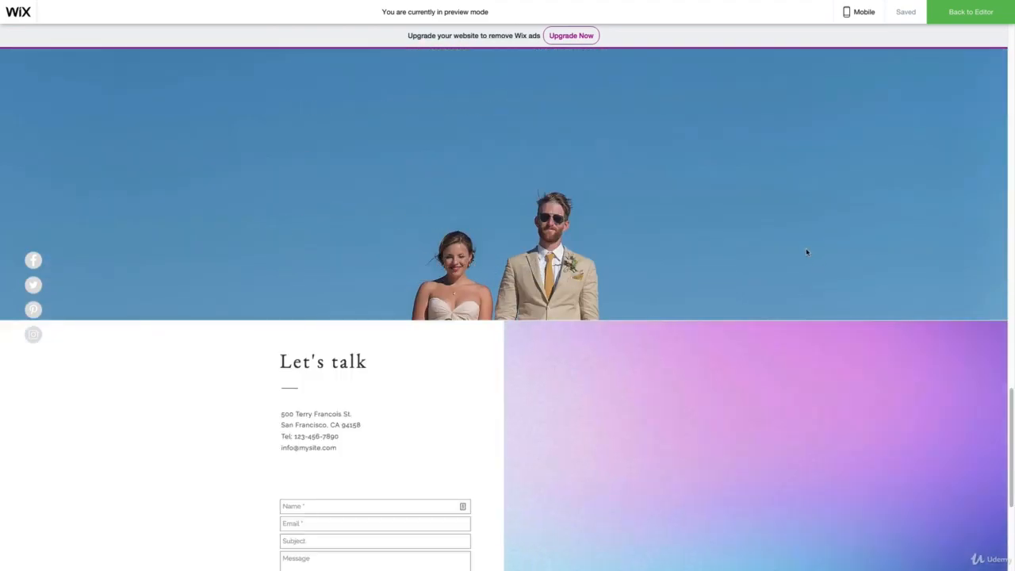
scroll(767, 268, "down", 4)
scroll(765, 265, "up", 7)
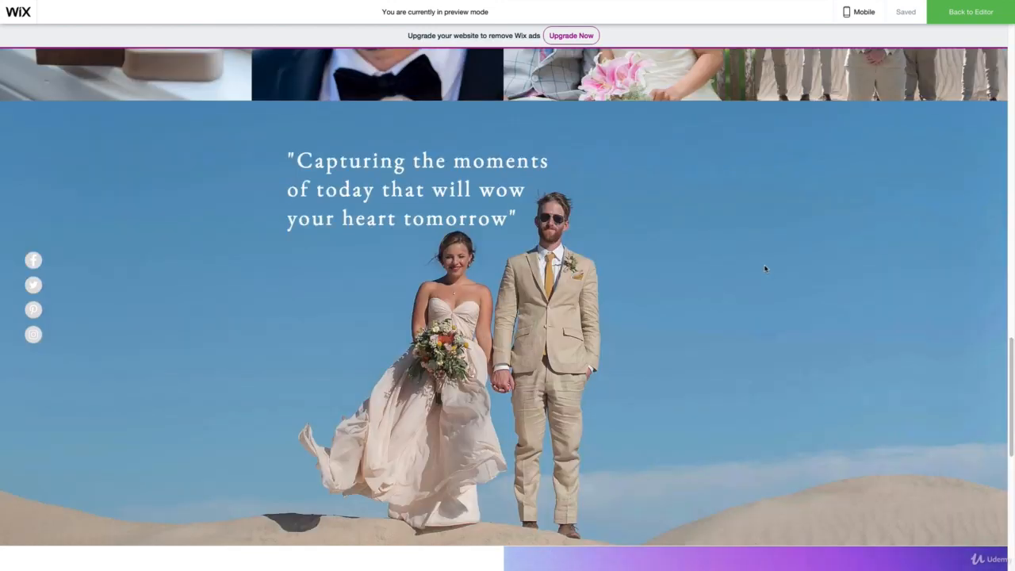
scroll(765, 268, "up", 6)
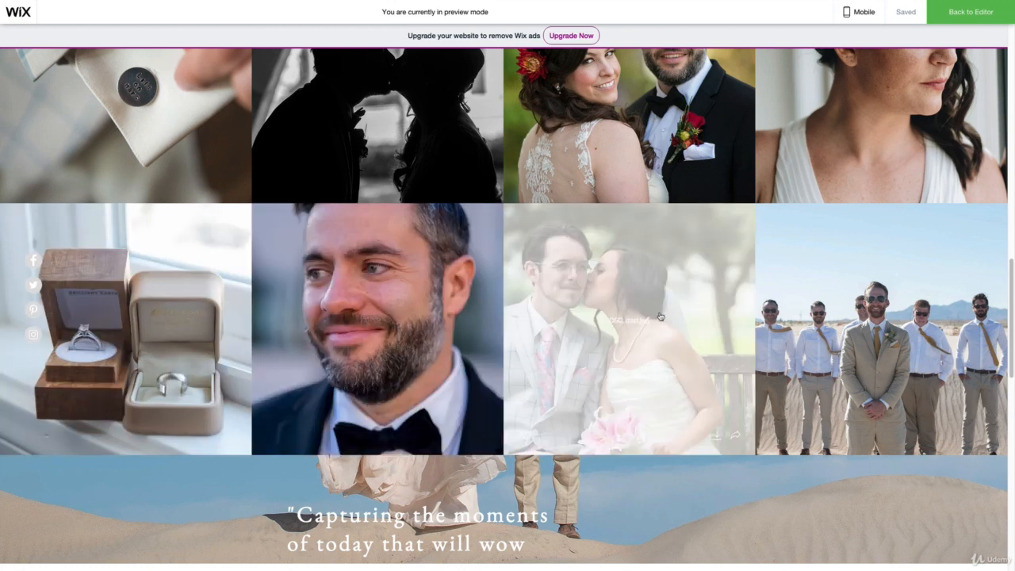
- View the gallery photo DSCF6475.jpg enlarged, browse forward to _WCC2385.jpg and close the enlarged view
left_click(387, 325)
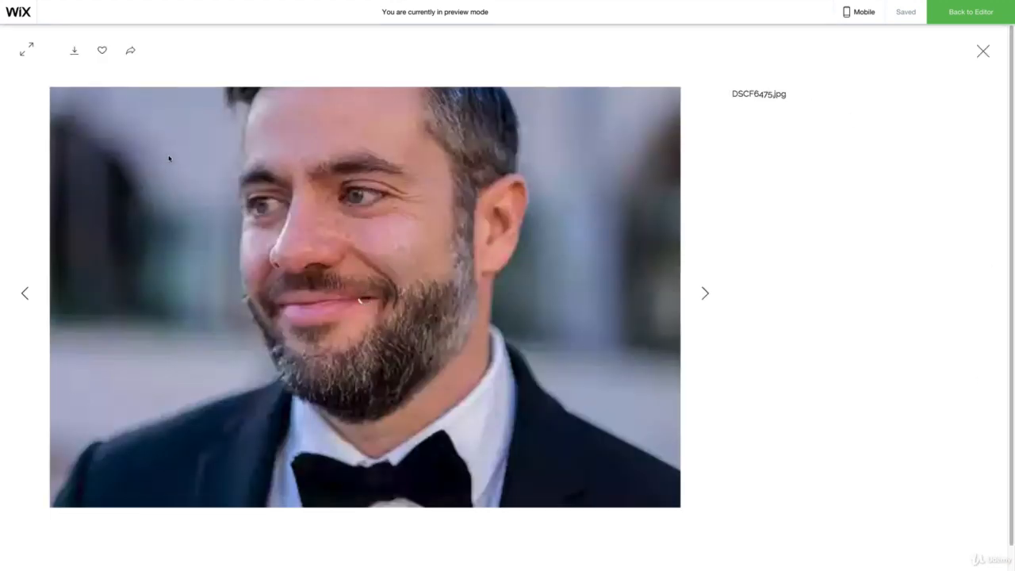
left_click(706, 293)
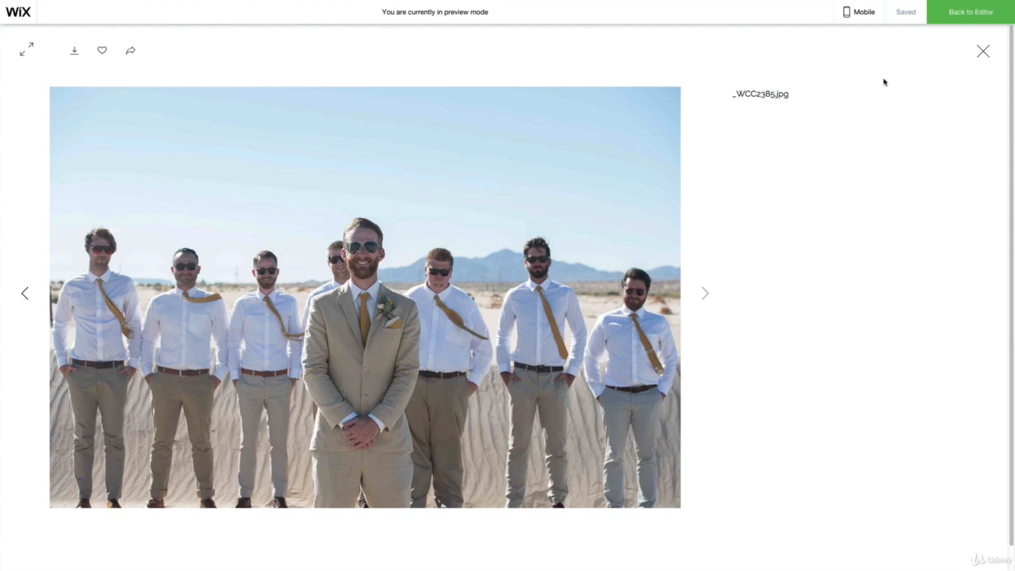
left_click(983, 51)
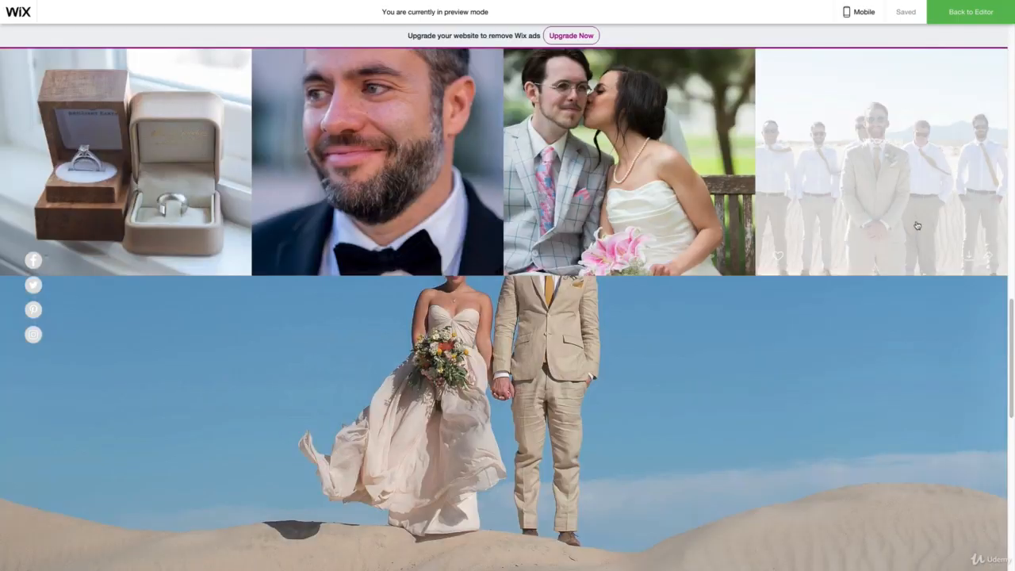
- Test the site menu's About link in the preview, look over the portfolio gallery and return to the page header
scroll(914, 225, "down", 10)
scroll(909, 221, "up", 4)
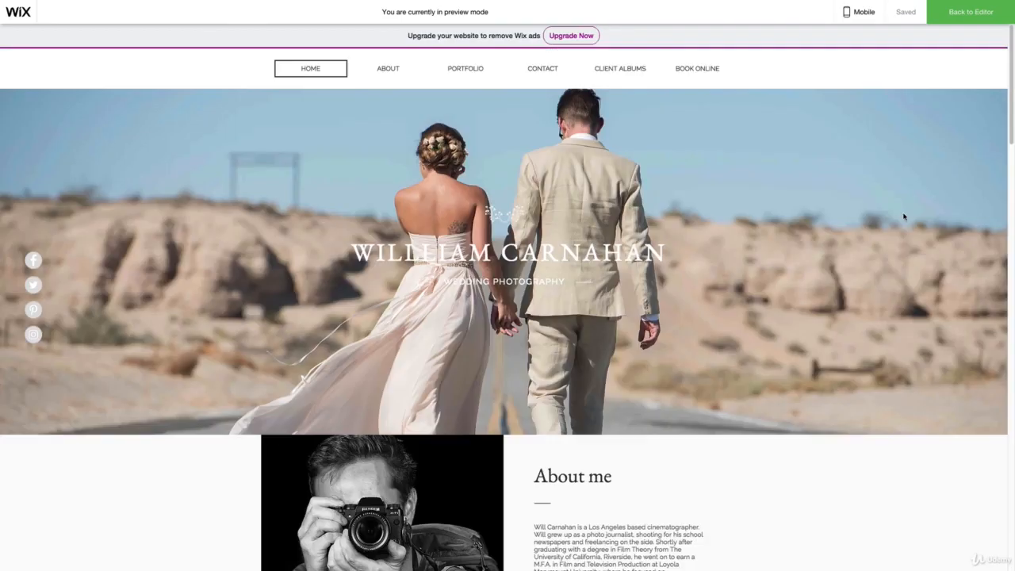
left_click(387, 69)
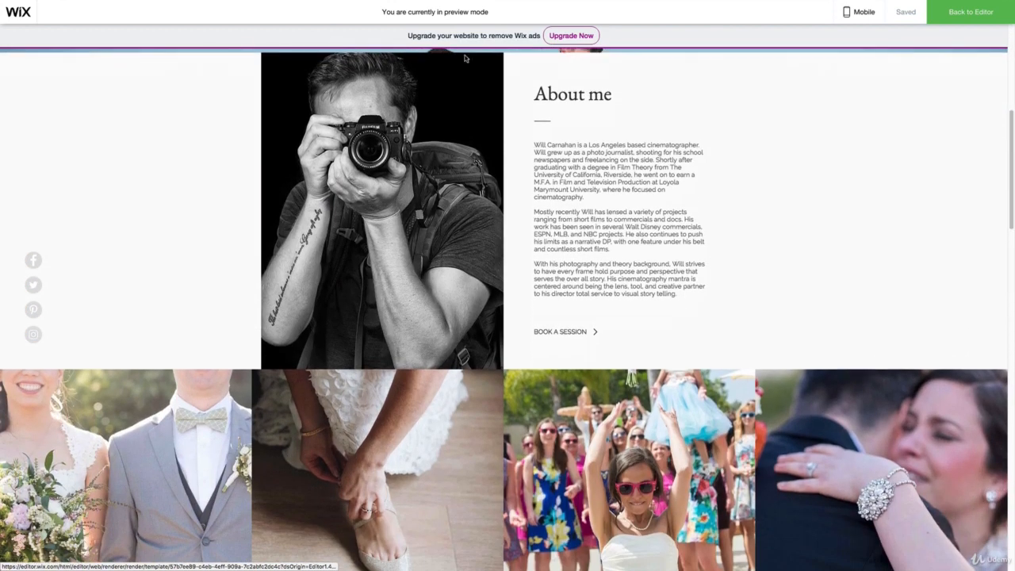
scroll(669, 193, "up", 5)
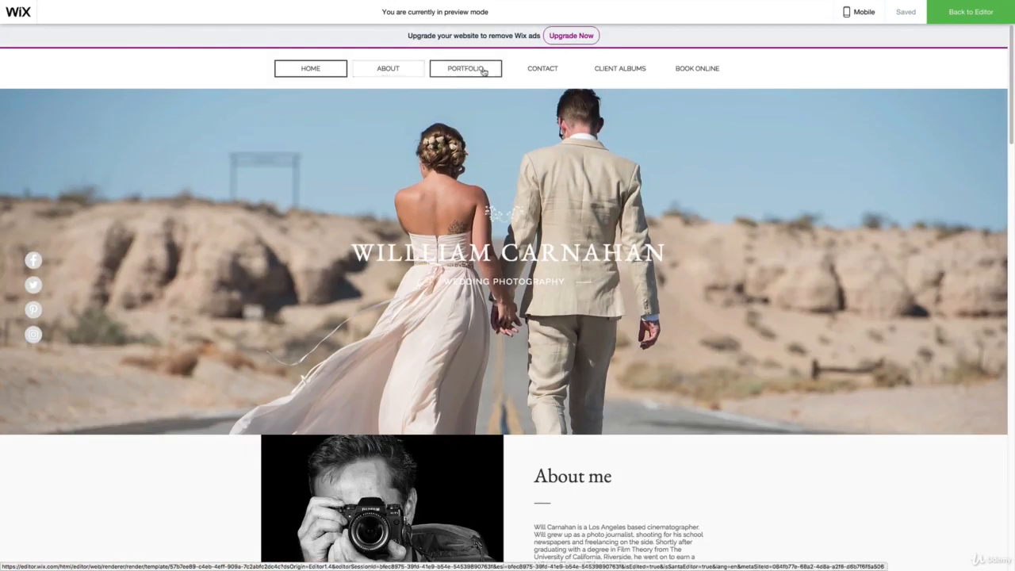
scroll(842, 283, "down", 2)
scroll(843, 283, "down", 10)
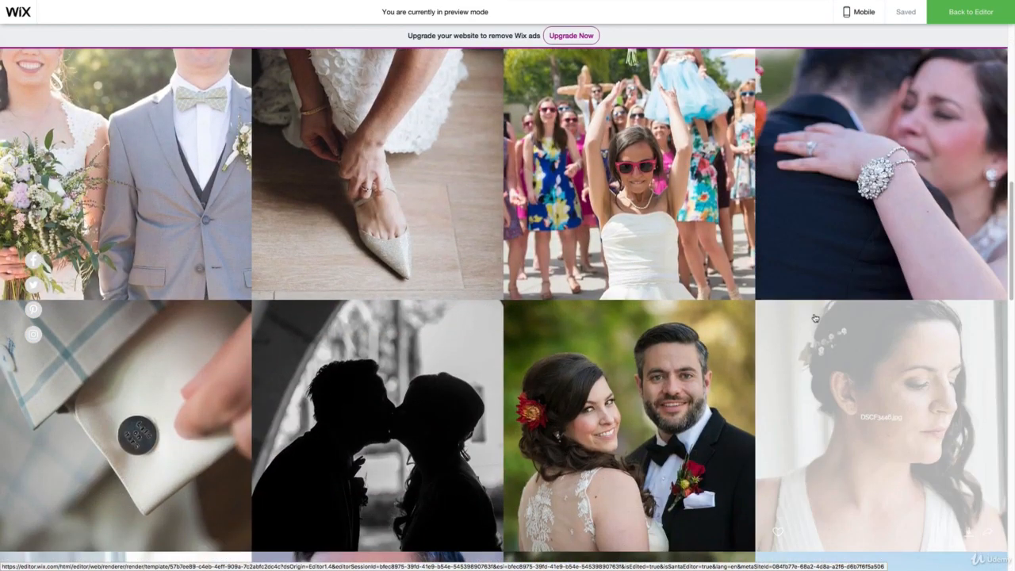
scroll(933, 206, "up", 10)
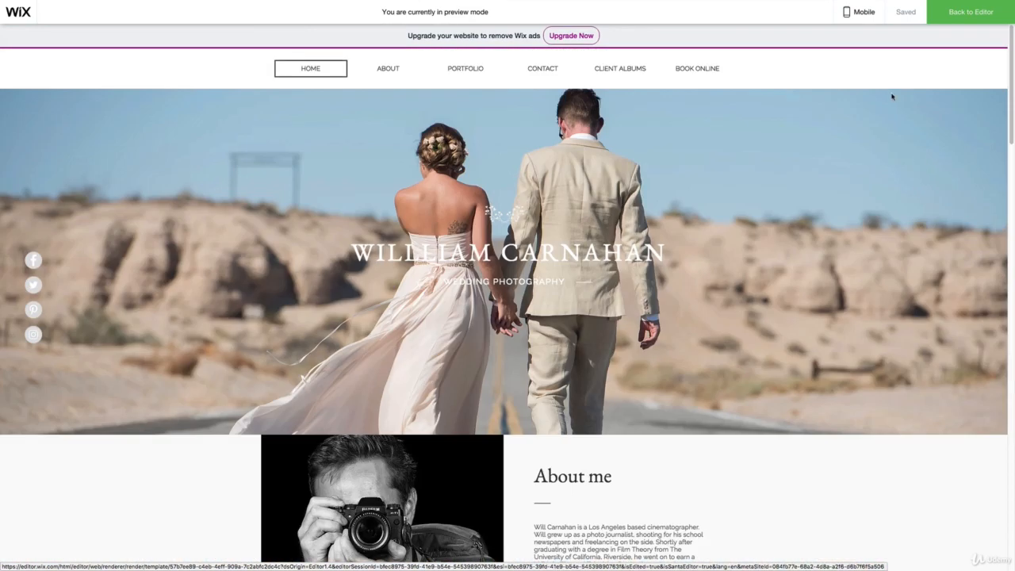
- Switch the site from desktop to mobile view editing
left_click(860, 14)
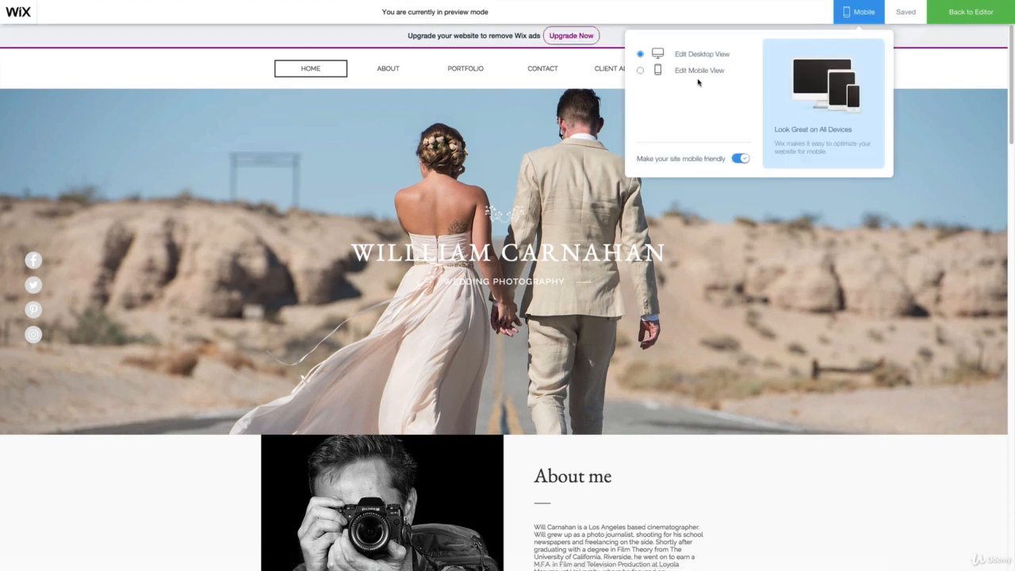
left_click(655, 73)
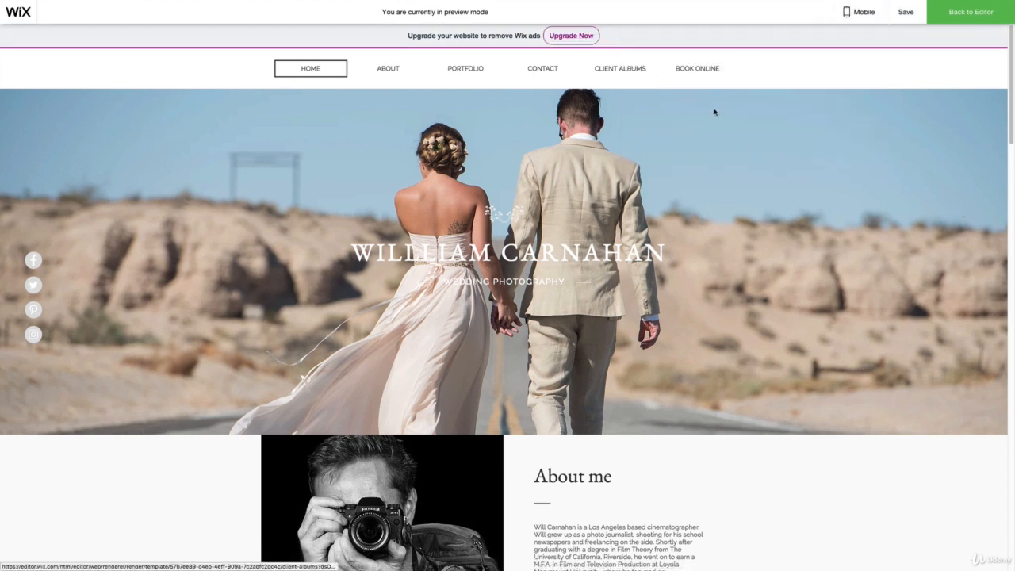
- Examine the mobile preview from the header down to the contact form and footer, and switch back to desktop editing
scroll(531, 191, "down", 15)
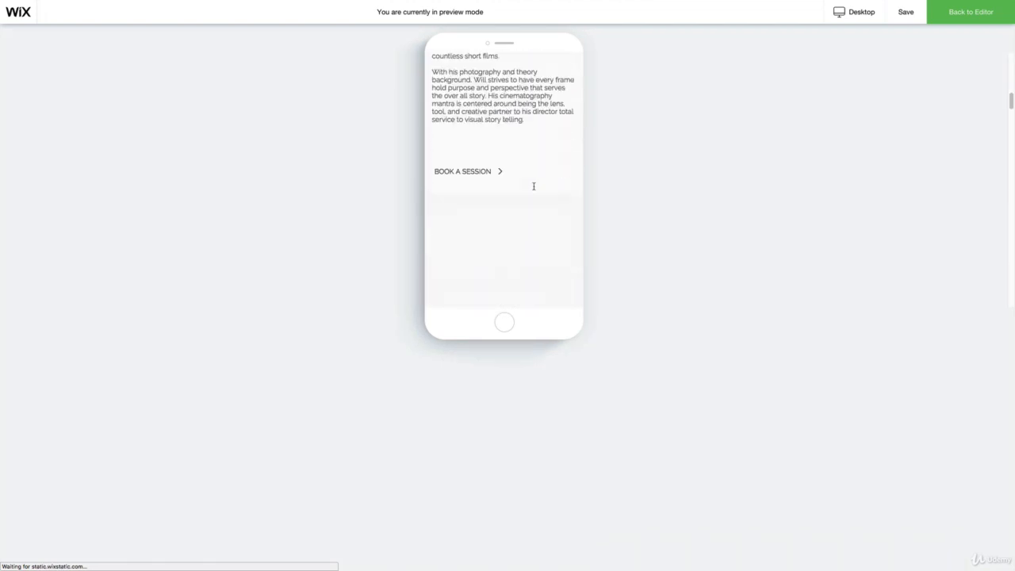
scroll(534, 191, "up", 8)
scroll(534, 190, "up", 5)
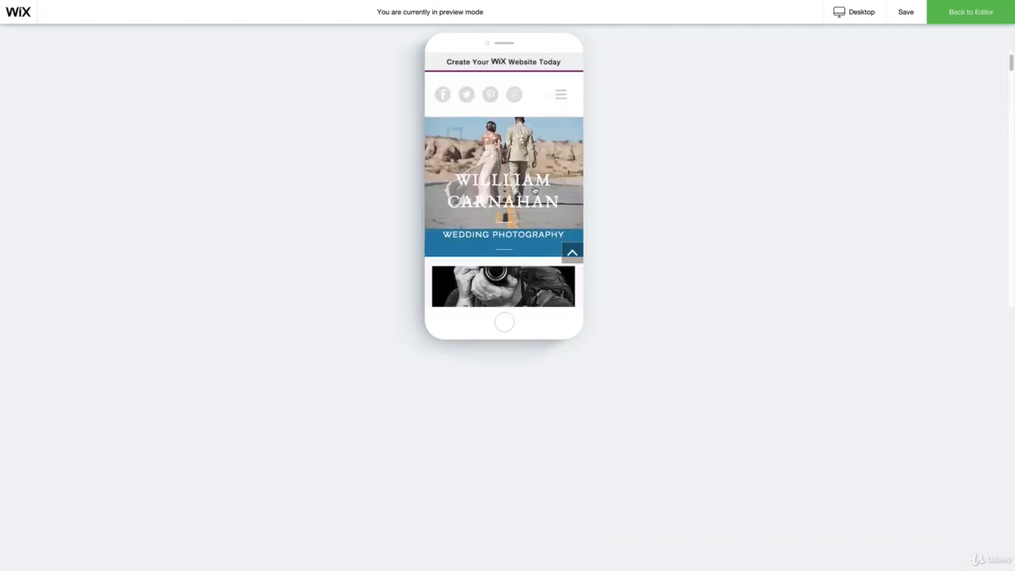
scroll(534, 191, "down", 3)
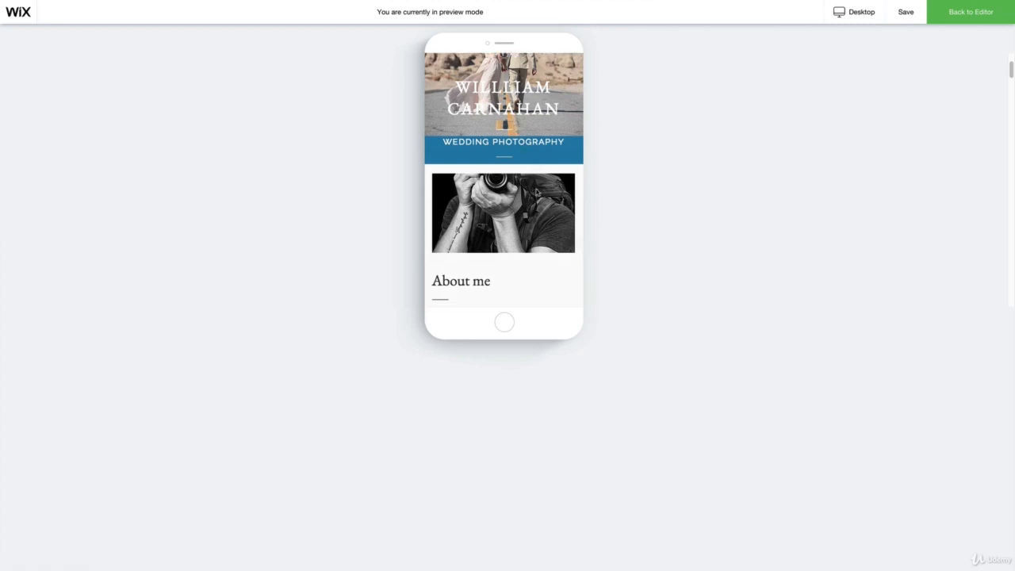
scroll(524, 208, "down", 10)
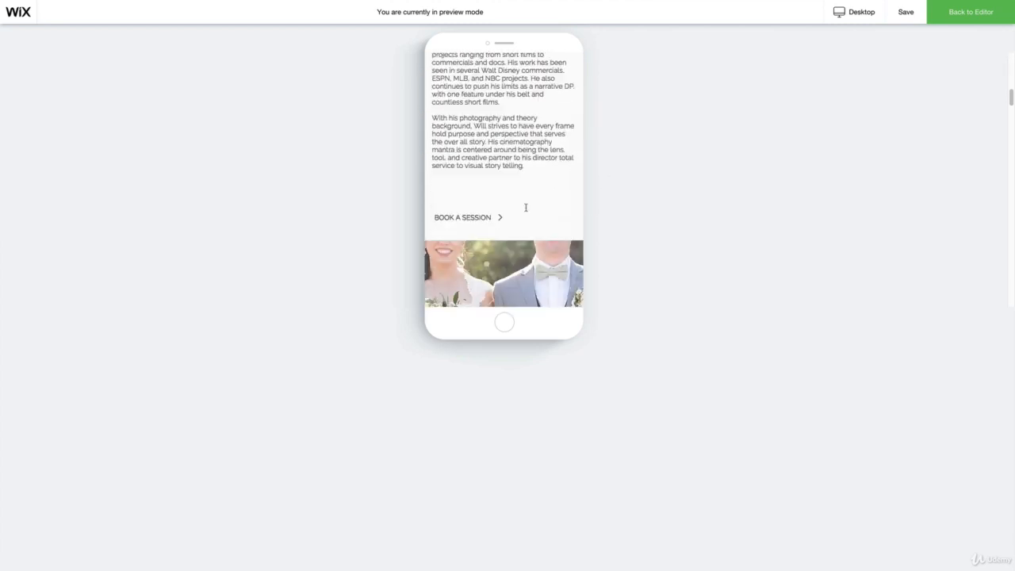
scroll(527, 202, "down", 10)
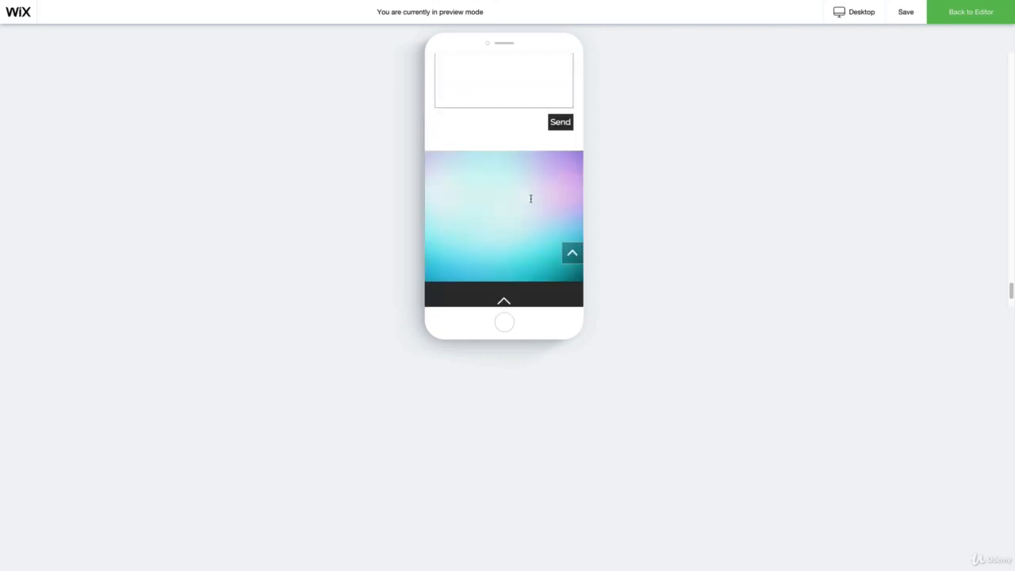
scroll(531, 202, "up", 20)
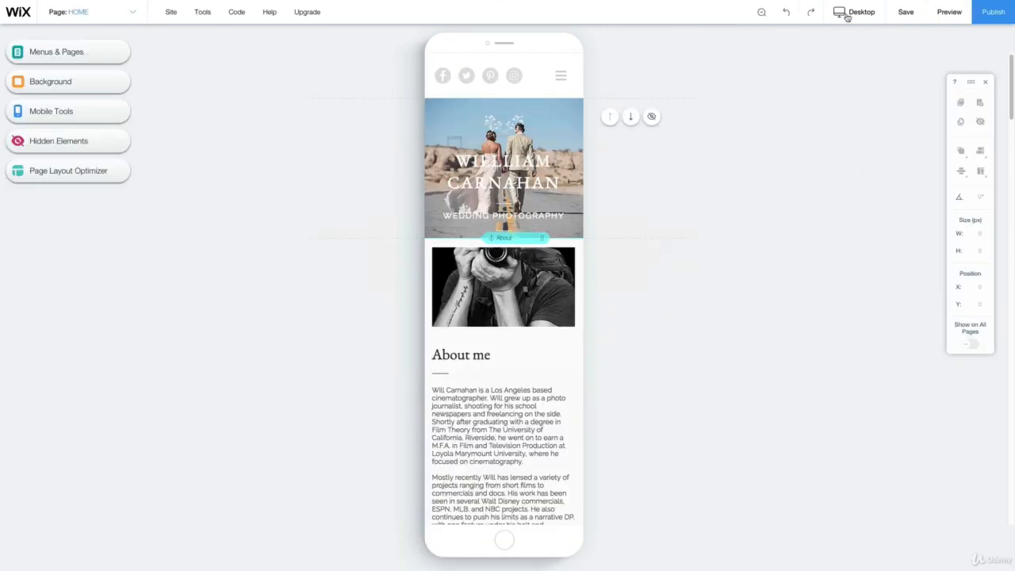
left_click(868, 14)
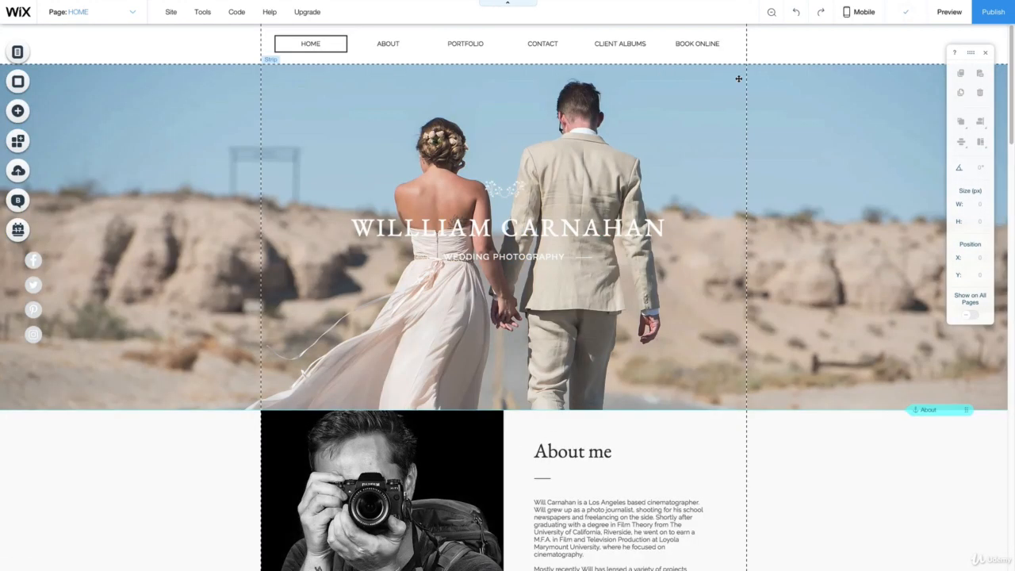
- Manage the site menu and delete the Client Albums page together with its Wix Photo Albums app
left_click(389, 41)
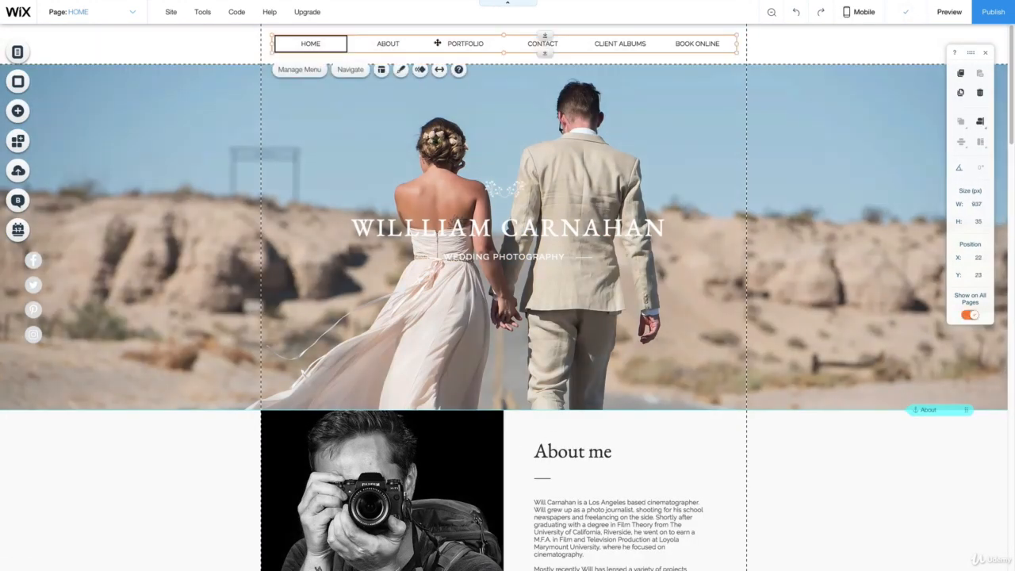
left_click(309, 71)
mouse_move(180, 107)
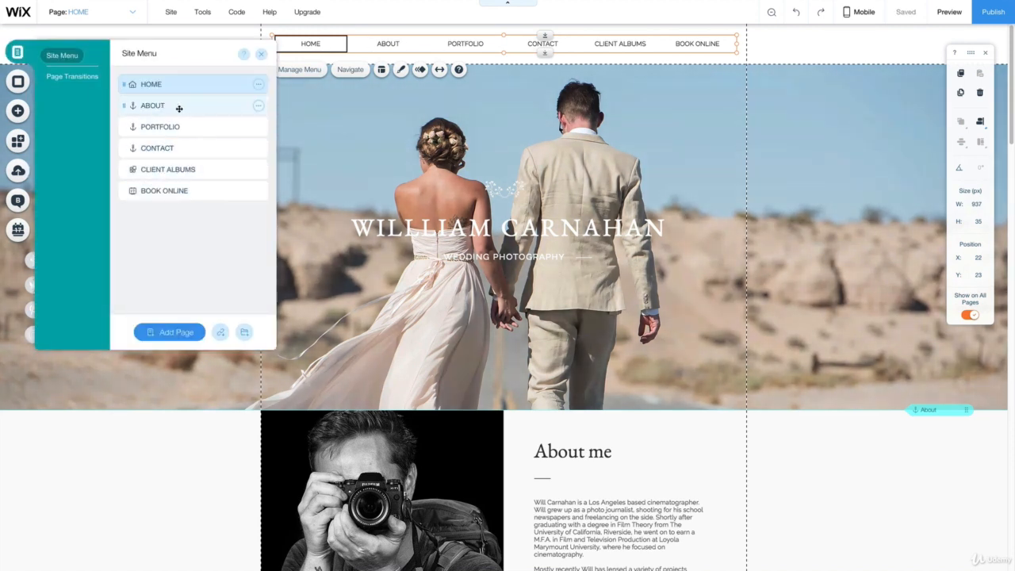
left_click(258, 127)
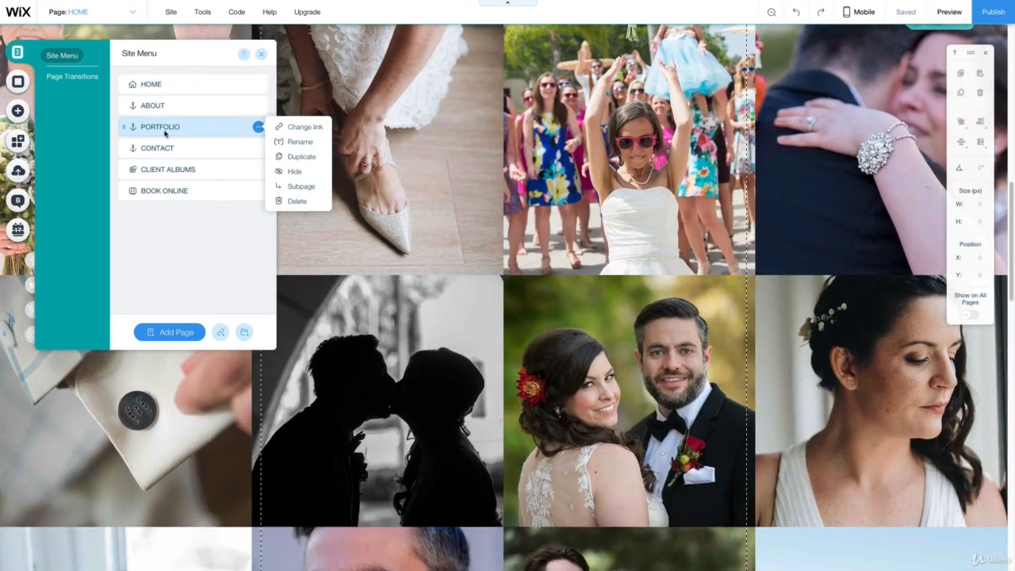
left_click(230, 168)
left_click(241, 168)
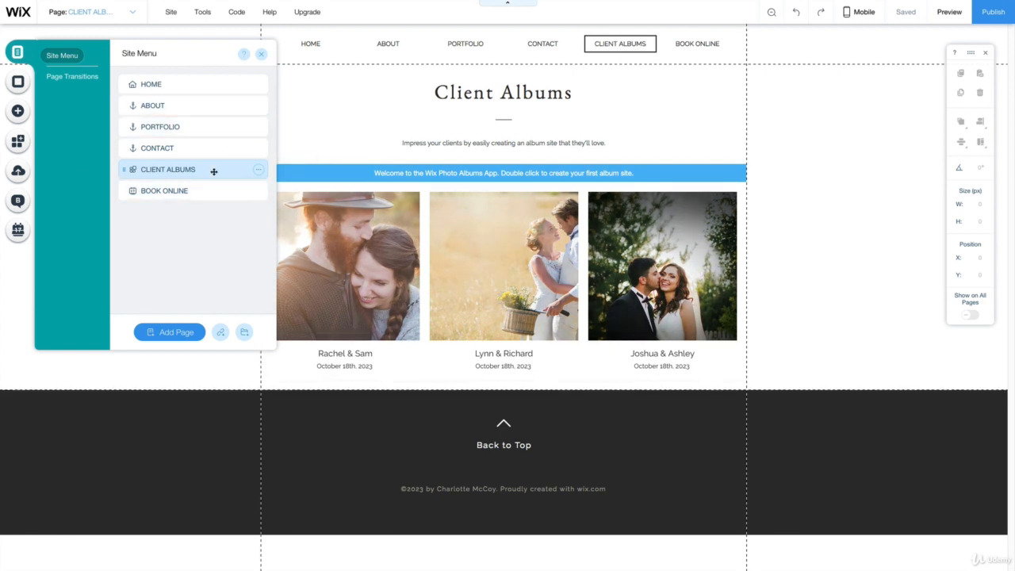
left_click(258, 170)
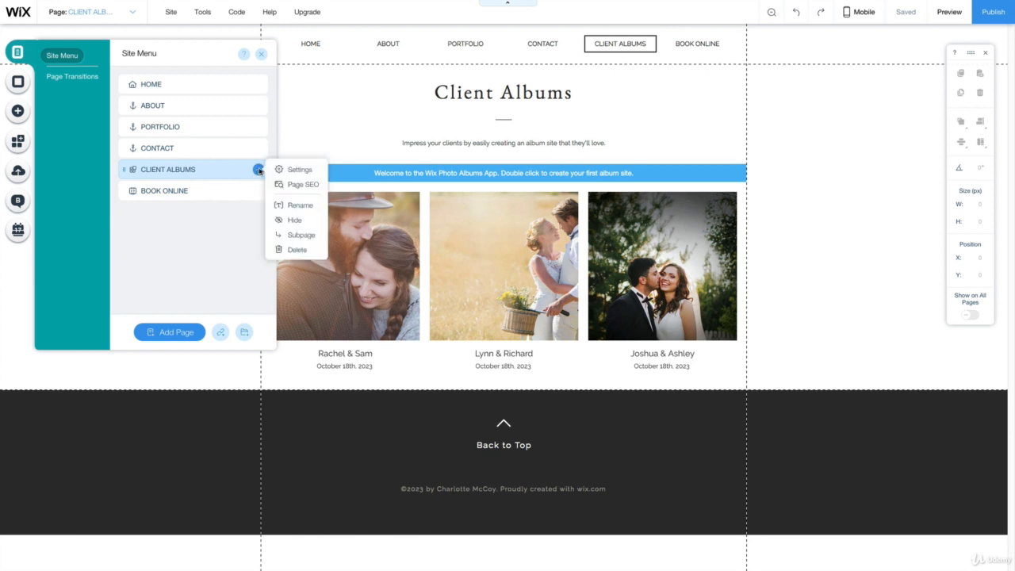
left_click(295, 250)
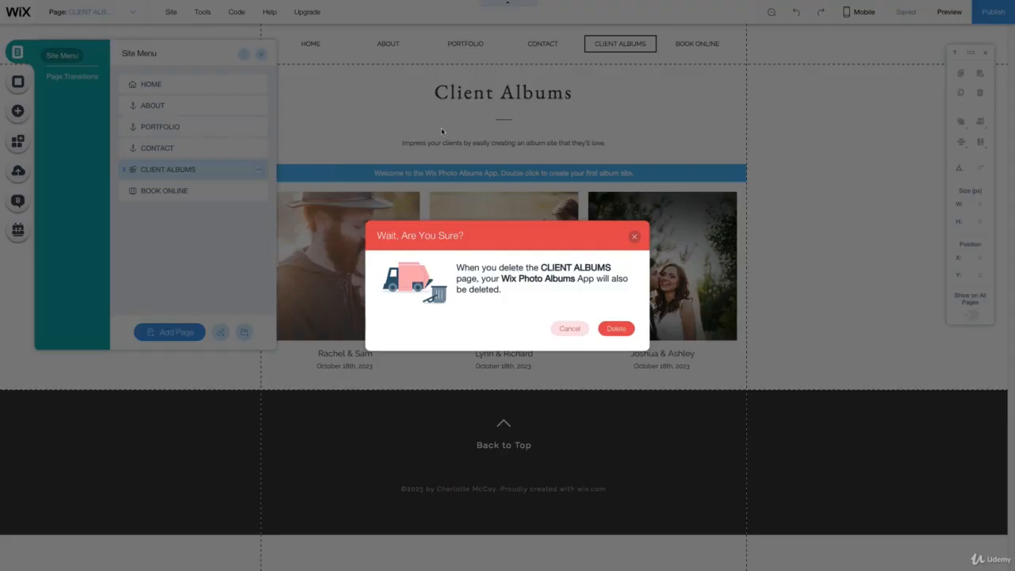
left_click(616, 328)
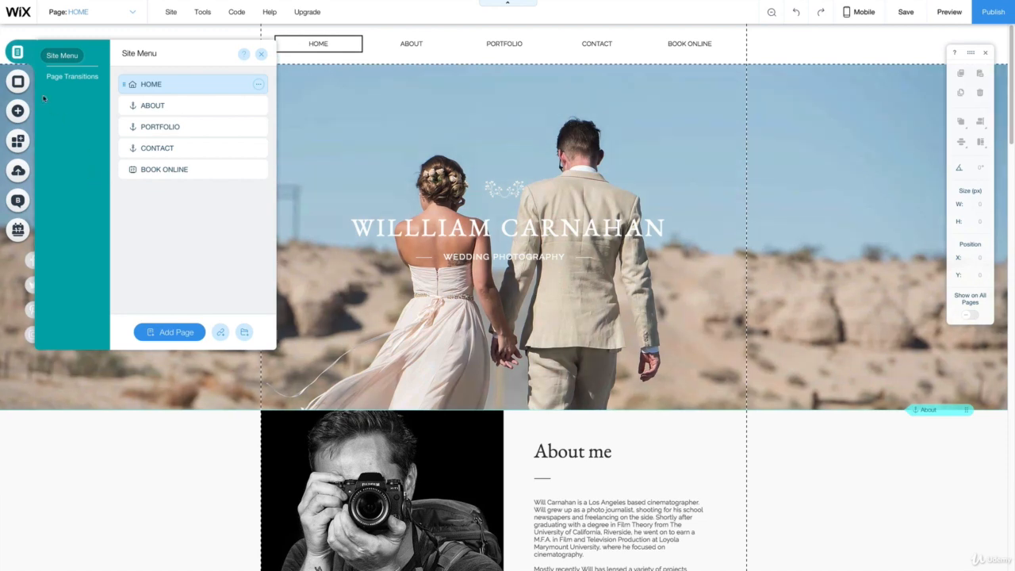
- Look through the elements that can be added to the page, viewing the text, interactive and gallery categories
left_click(17, 81)
left_click(17, 112)
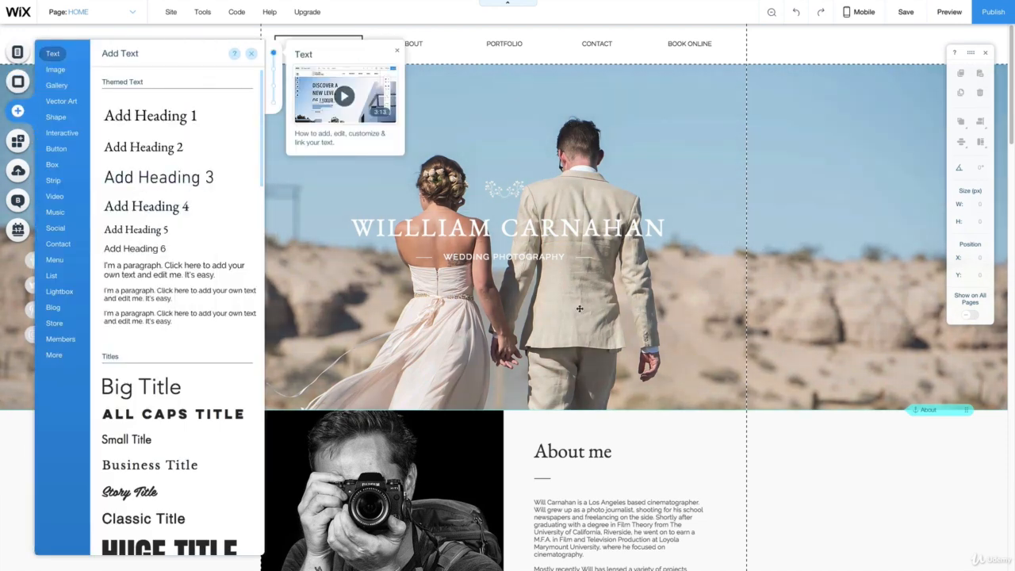
left_click(65, 136)
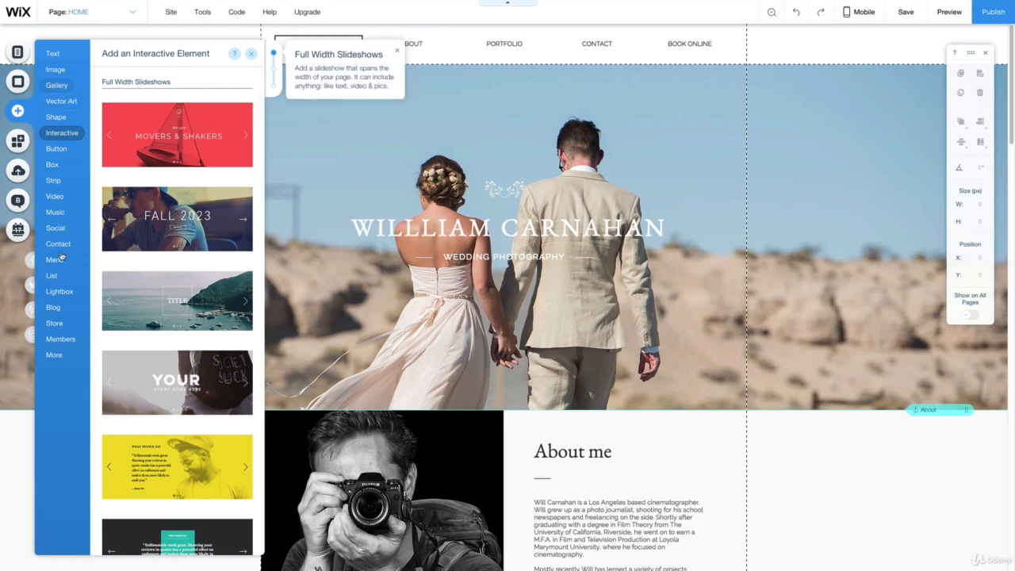
left_click(55, 84)
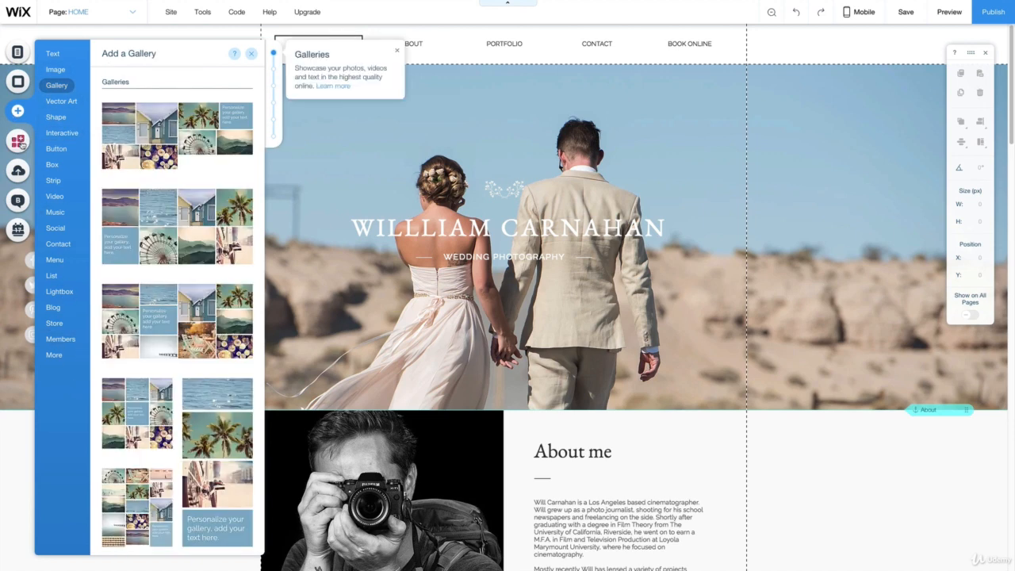
- Browse the Wix App Market's apps for photographers and add Instagram Feed to the home page
left_click(18, 137)
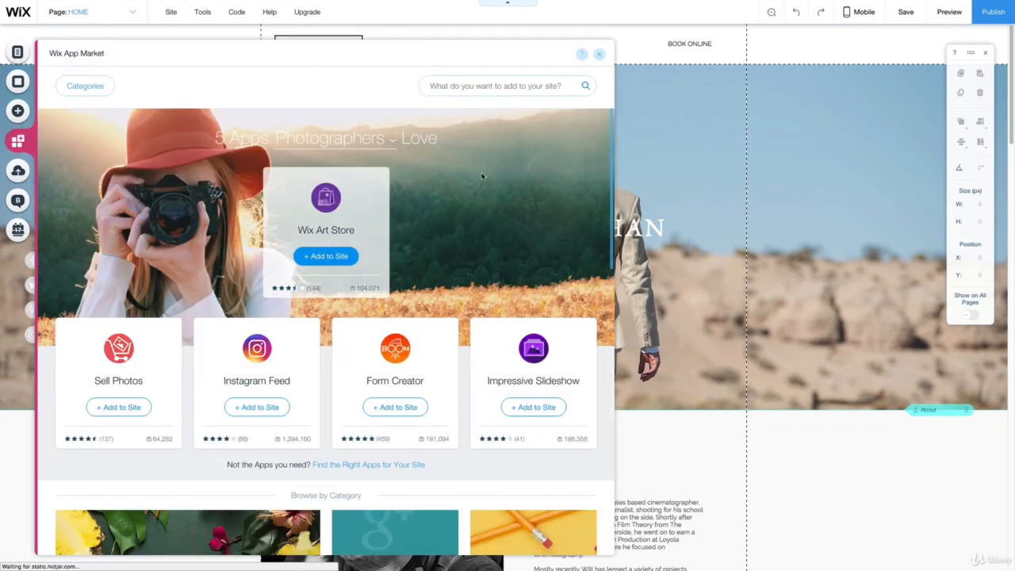
scroll(235, 226, "down", 3)
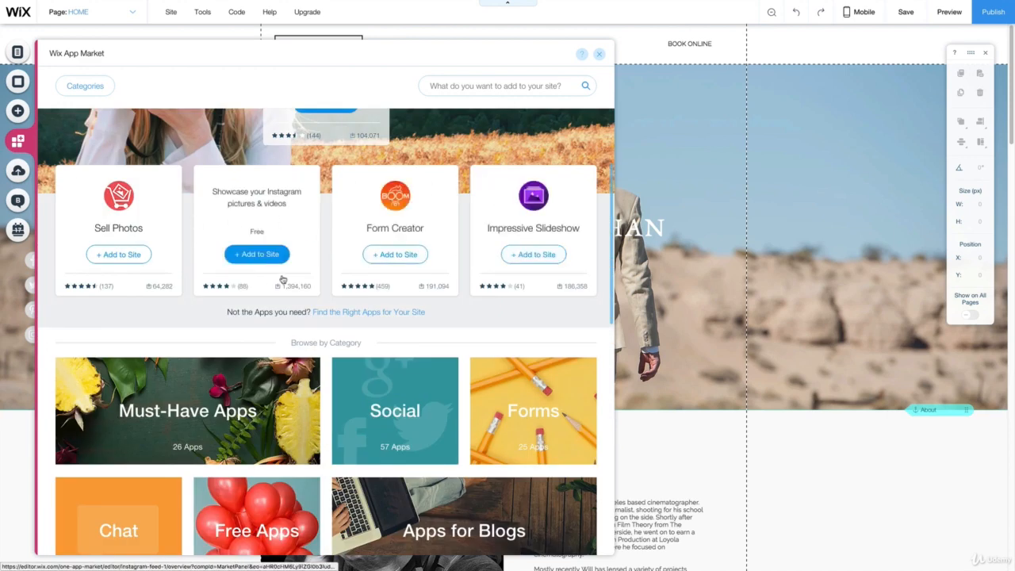
left_click(257, 254)
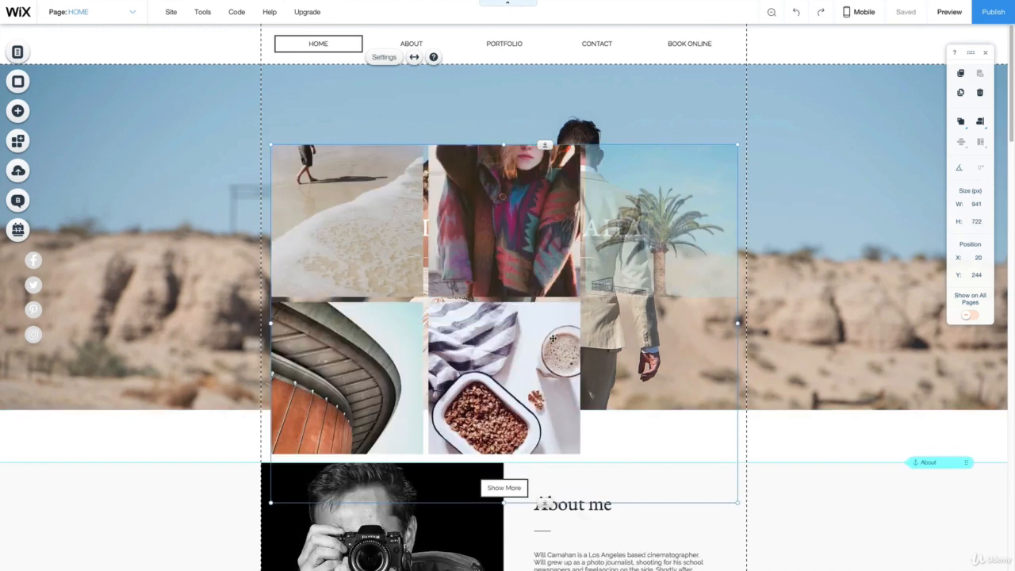
- View the Instagram Feed's connection settings and delete the feed from the home page
left_click(384, 57)
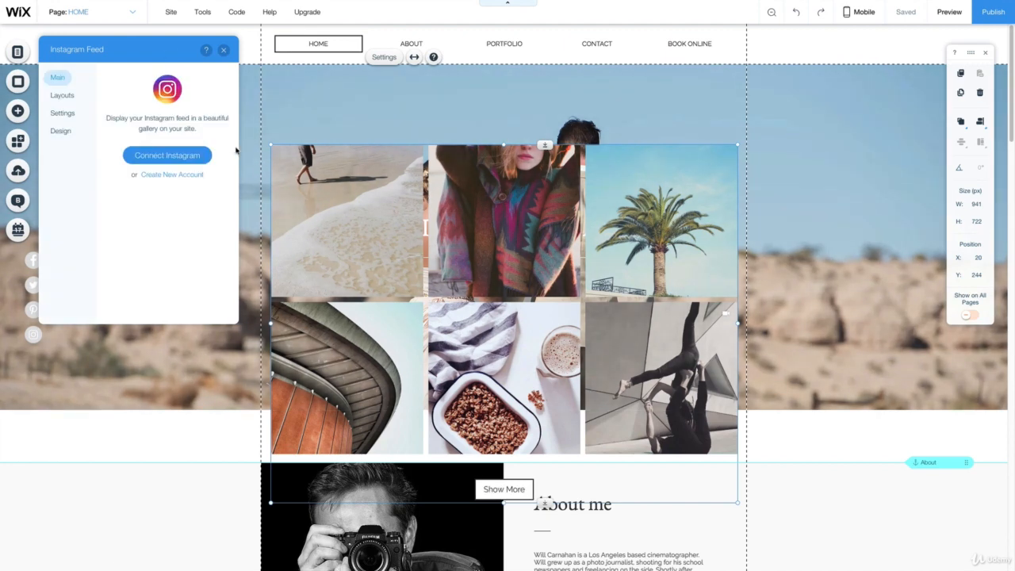
left_click(228, 50)
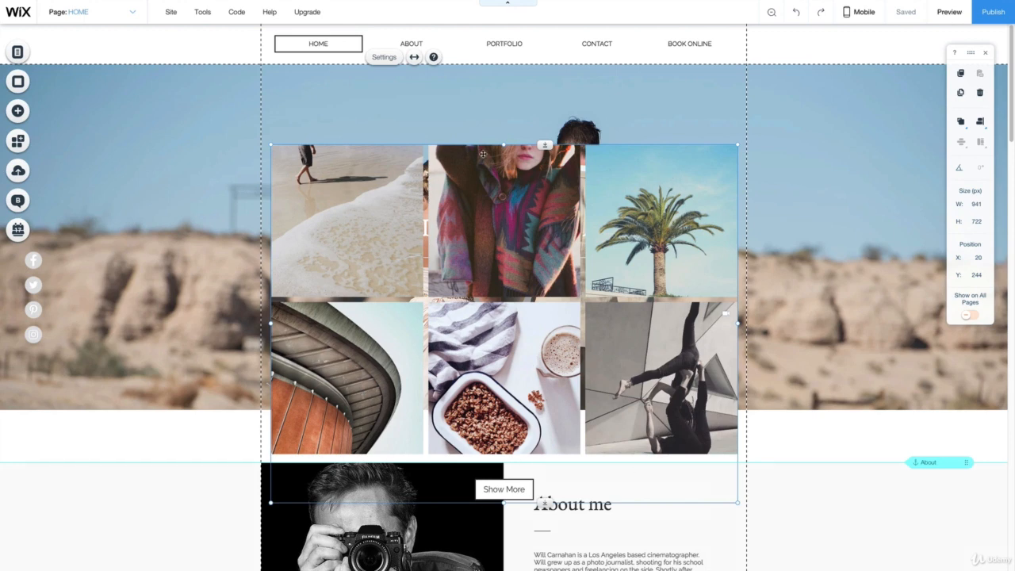
key("Delete")
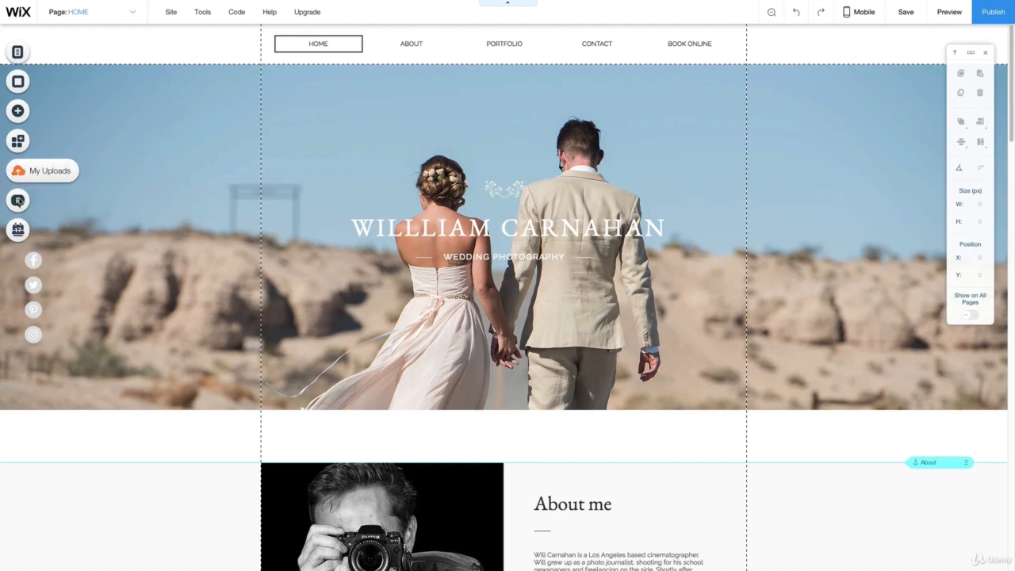
- View the Bookings Manager, close it and save the site
left_click(17, 229)
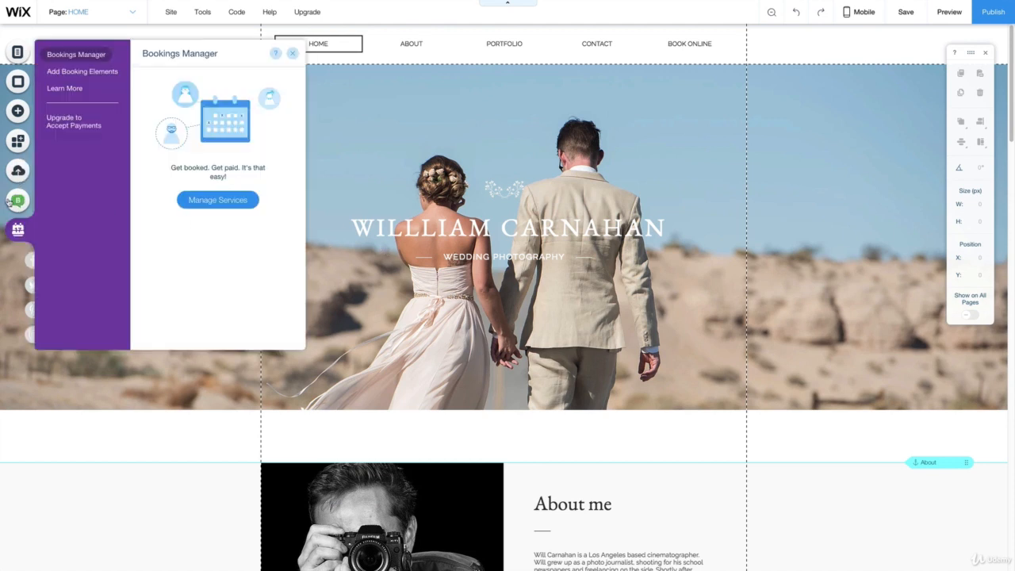
left_click(292, 53)
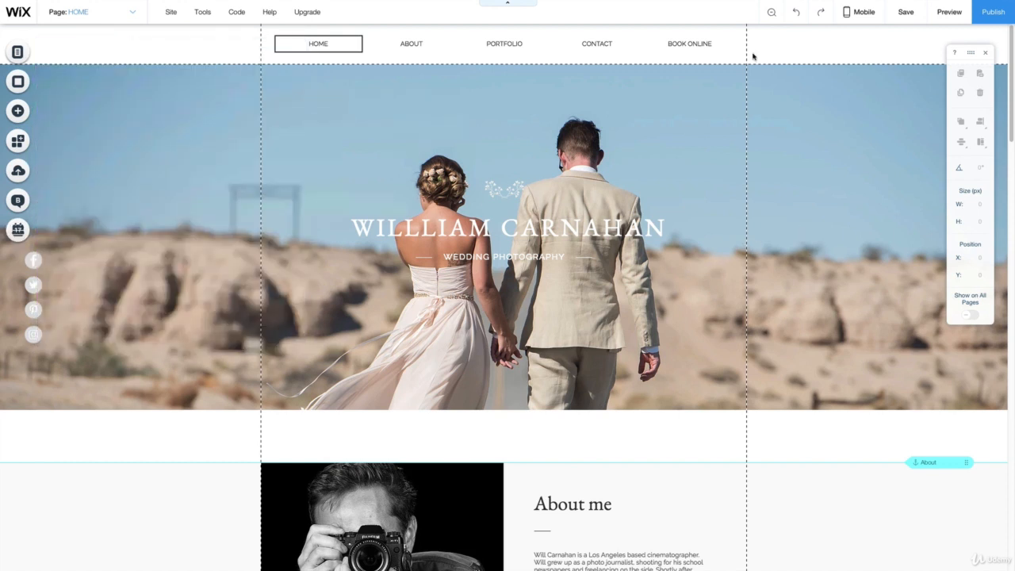
key("ctrl+s")
left_click(701, 429)
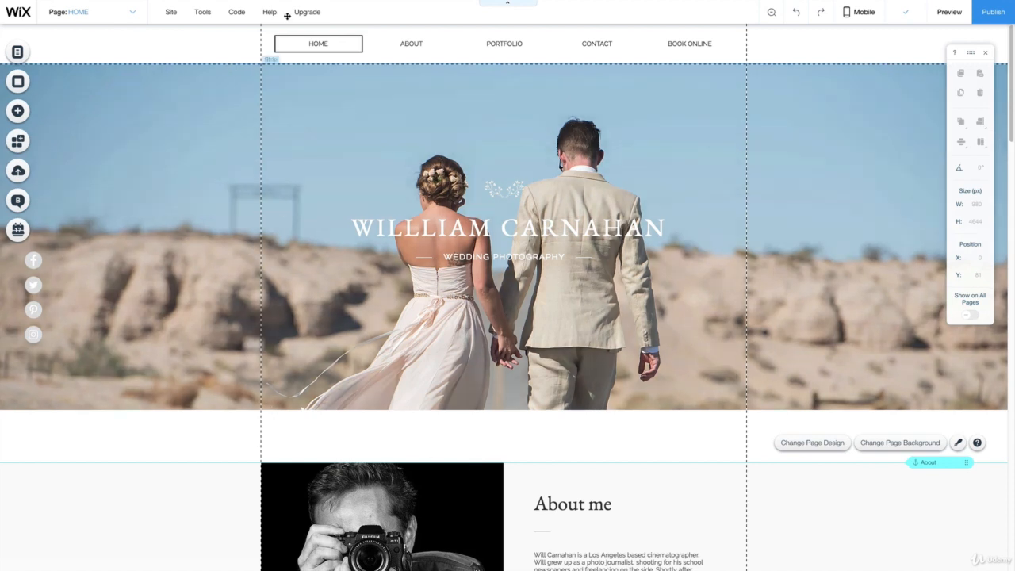
- Look over the editor's help resources, publish the site and highlight its live web address before dismissing the confirmation
mouse_move(273, 13)
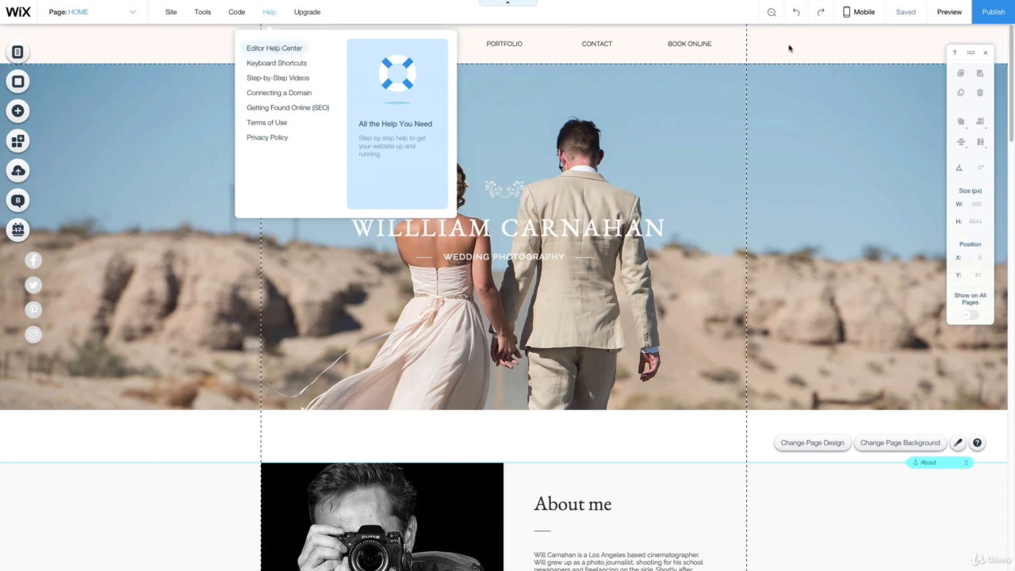
left_click(865, 50)
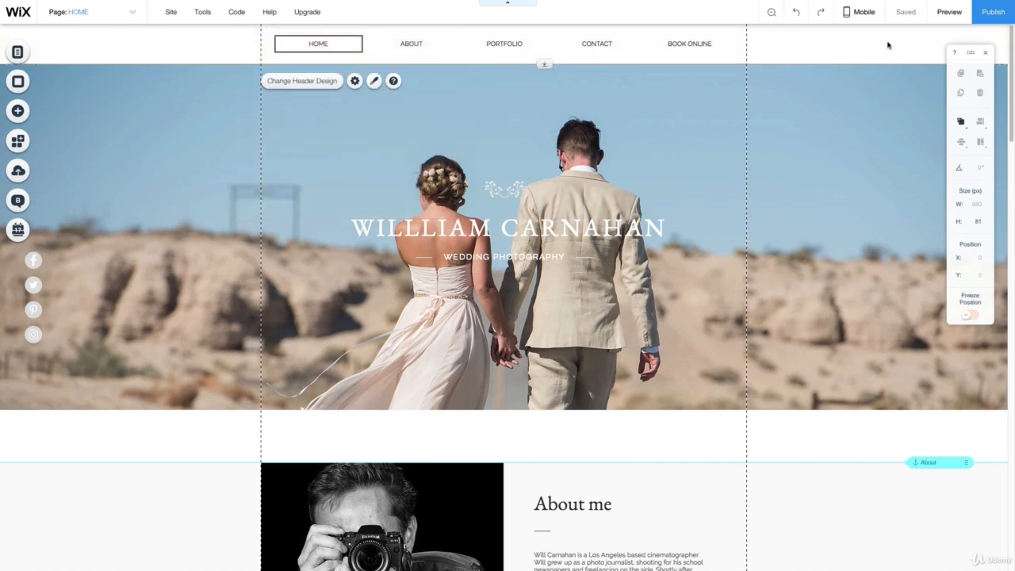
left_click(1002, 13)
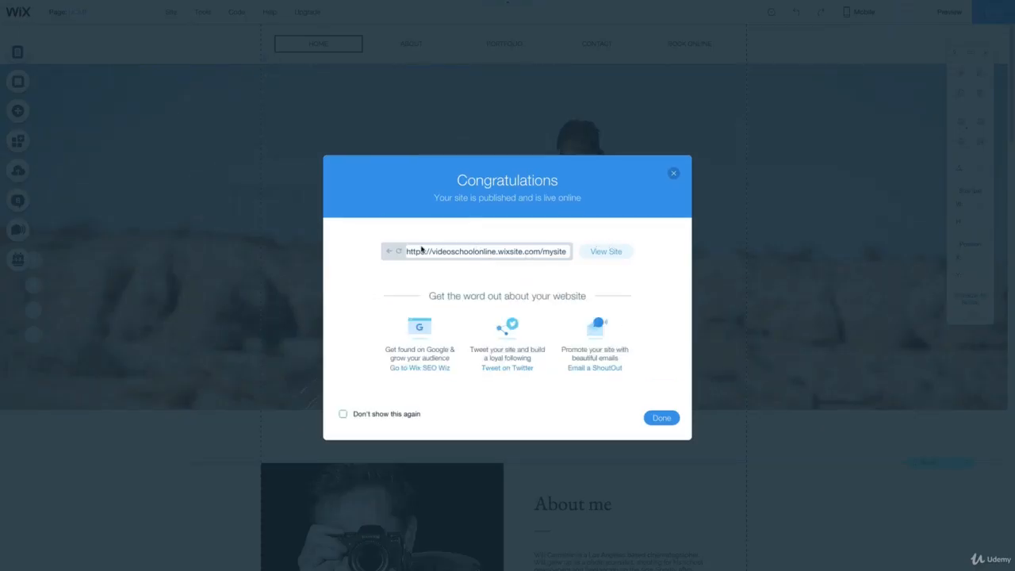
left_click_drag(409, 251, 564, 254)
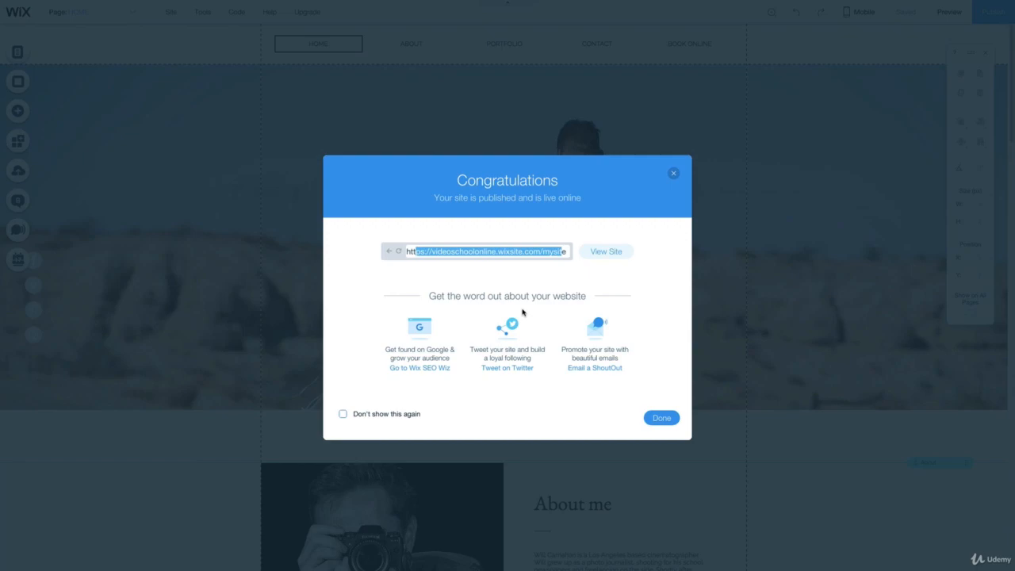
left_click(661, 416)
- Review the site's name, address, plan, domain and publishing settings in the Site Manager overview, and close it
mouse_move(174, 13)
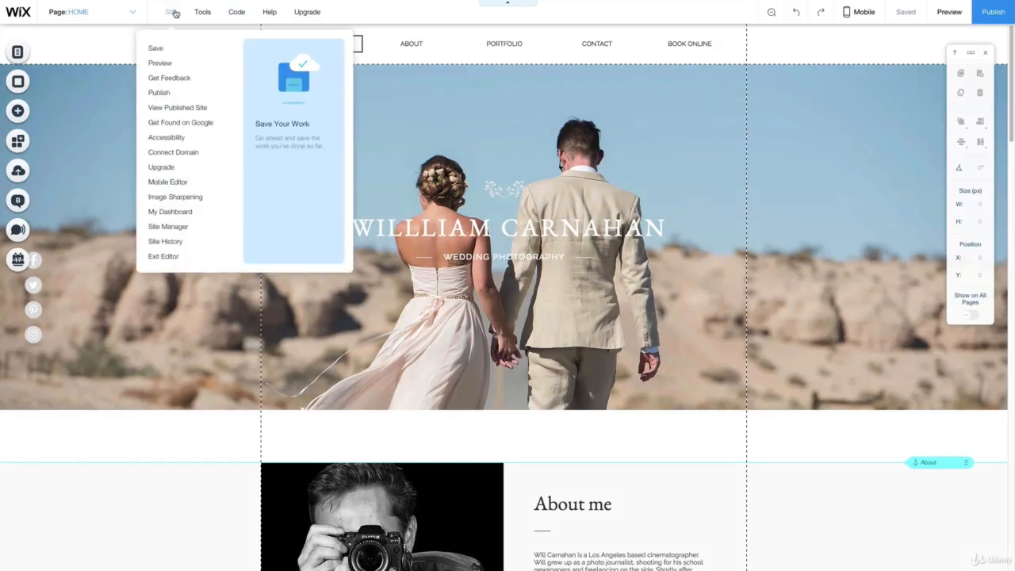
left_click(173, 226)
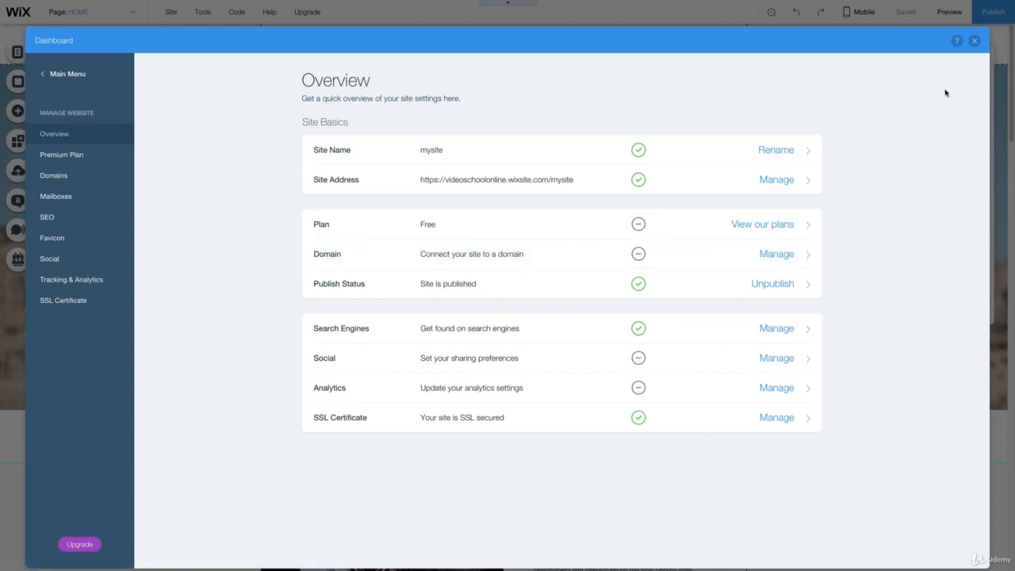
left_click(974, 40)
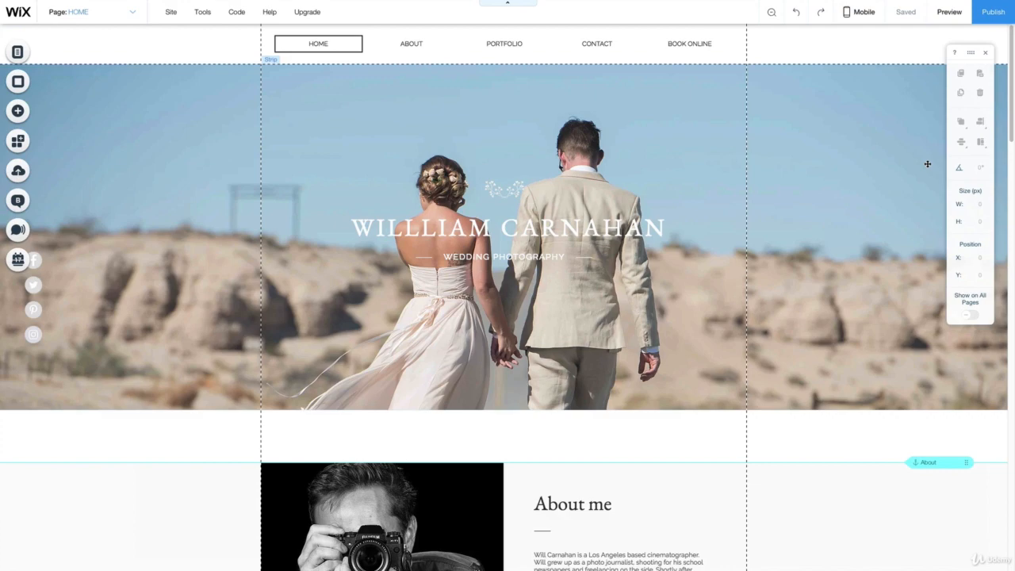
- Look over the home page from the header to the contact form and back up to the portfolio gallery
scroll(780, 184, "down", 13)
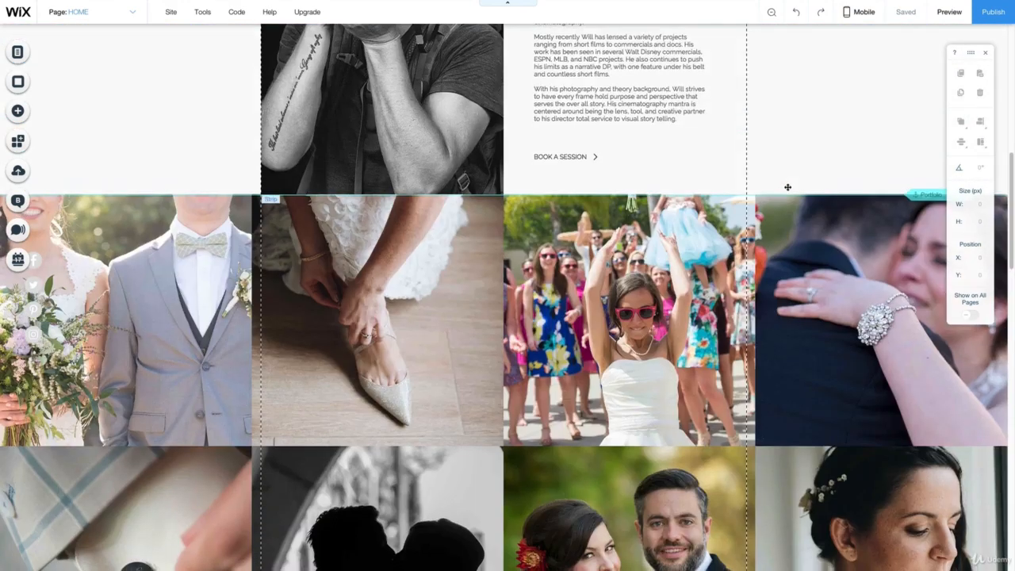
scroll(810, 196, "down", 5)
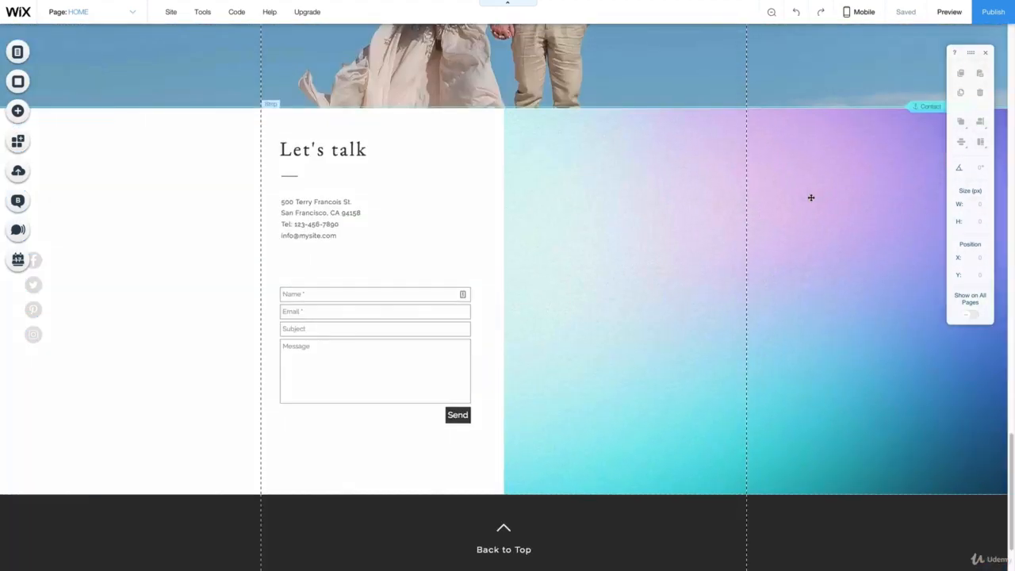
scroll(810, 197, "up", 8)
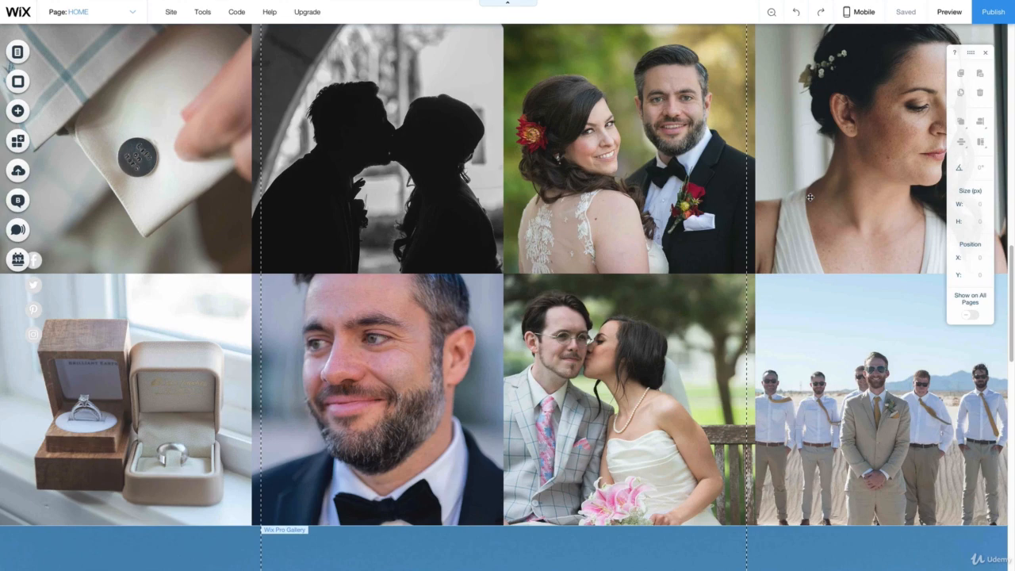
scroll(500, 158, "up", 10)
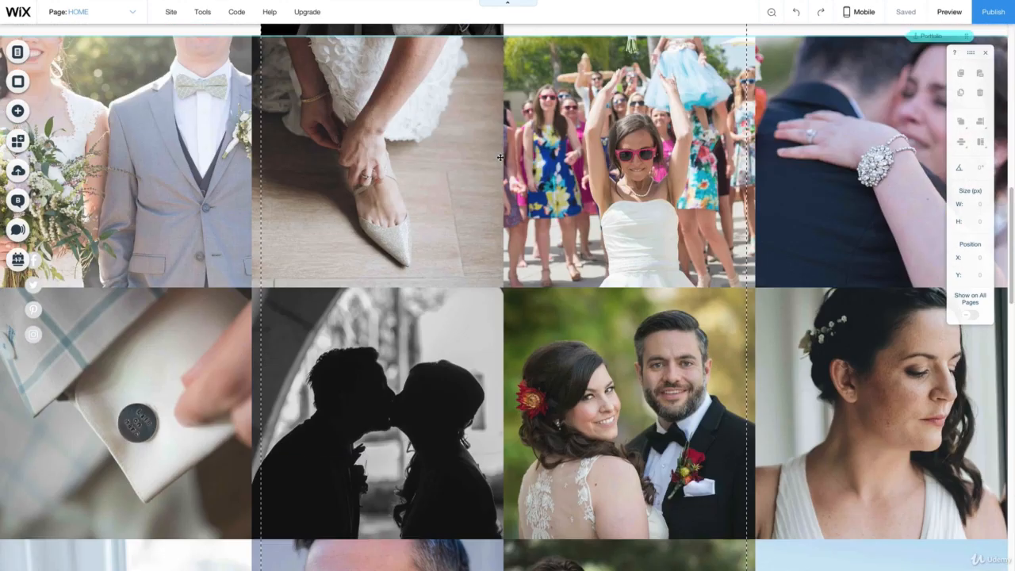